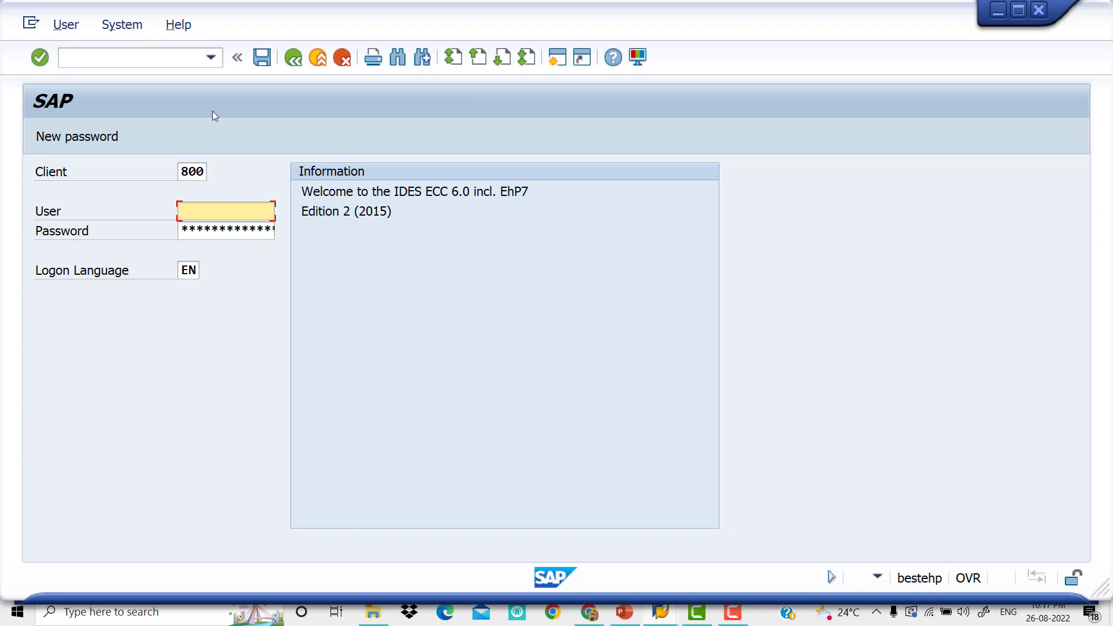
# Log on to client 800 with the user ID and account password, ending any other logons in the system
pyautogui.press('Down')
pyautogui.press('Tab')
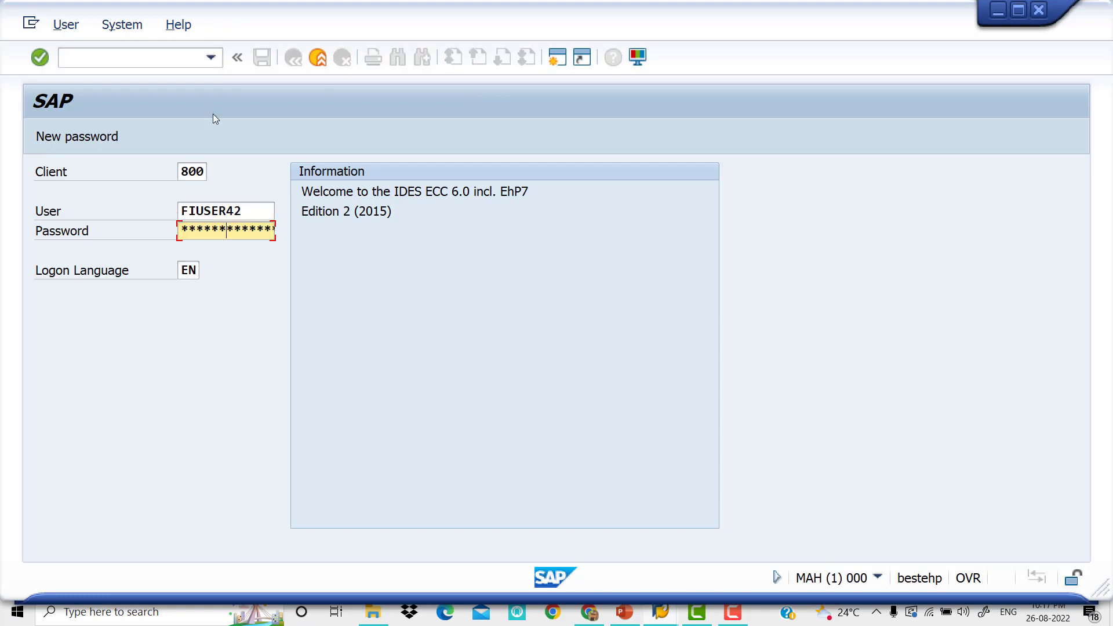
pyautogui.press('Return')
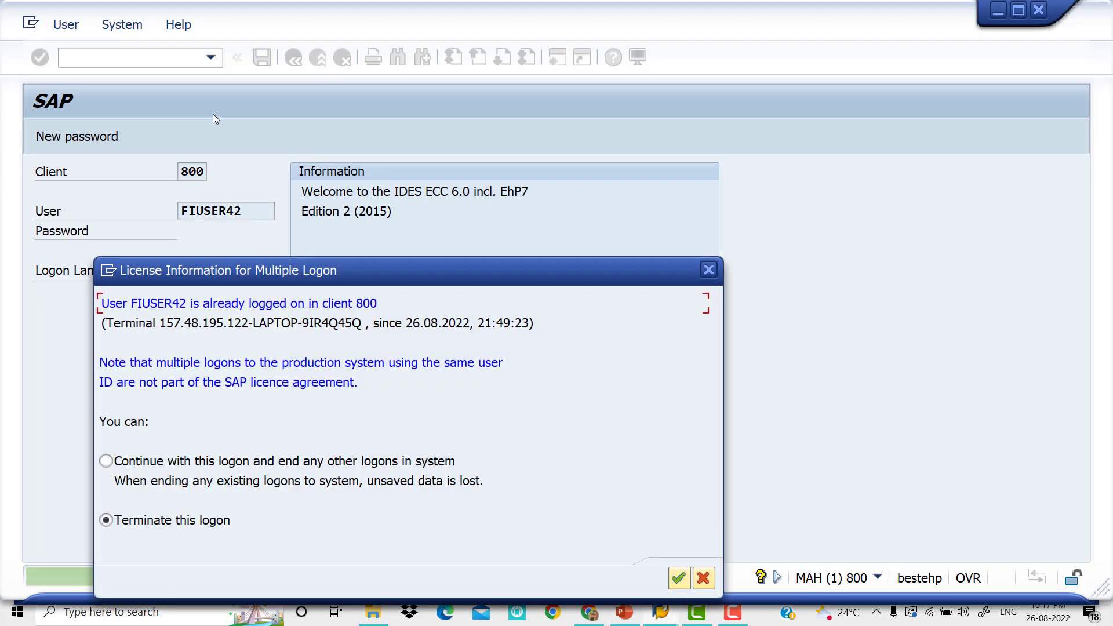
pyautogui.click(117, 462)
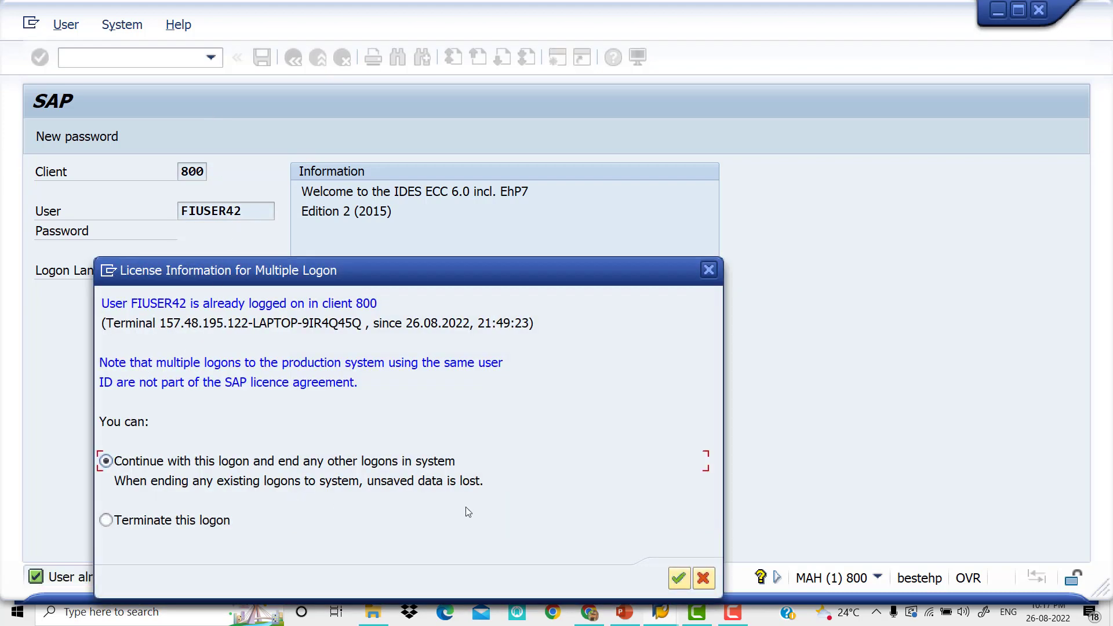
pyautogui.click(678, 579)
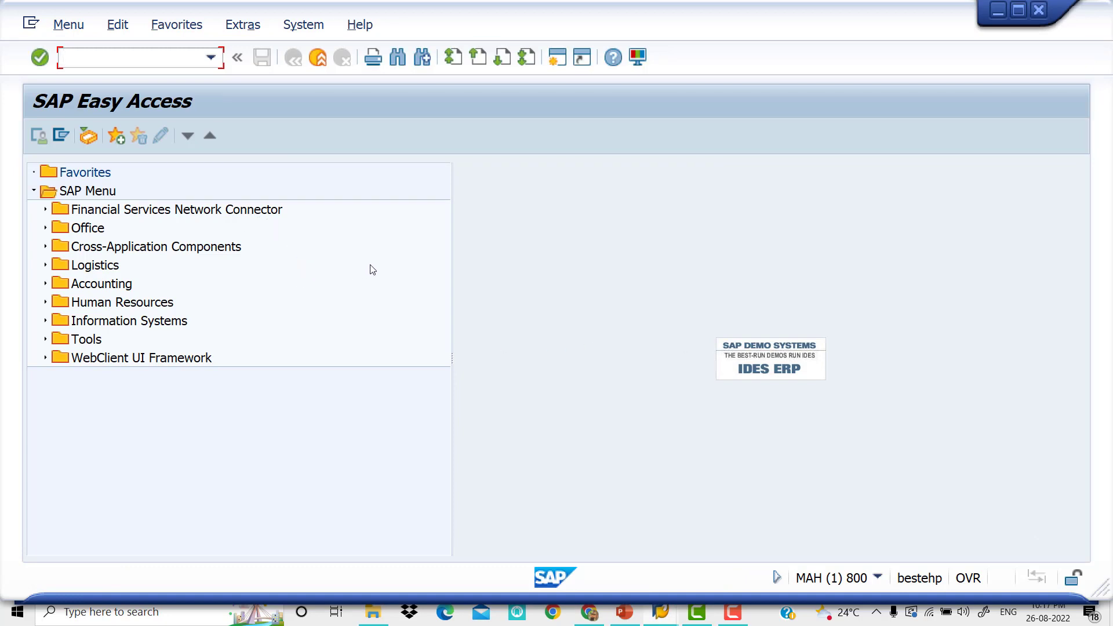
# Switch to the PowerPoint presentation to read the Cash Discount transaction list on slide 2, and return to SAP
pyautogui.click(624, 612)
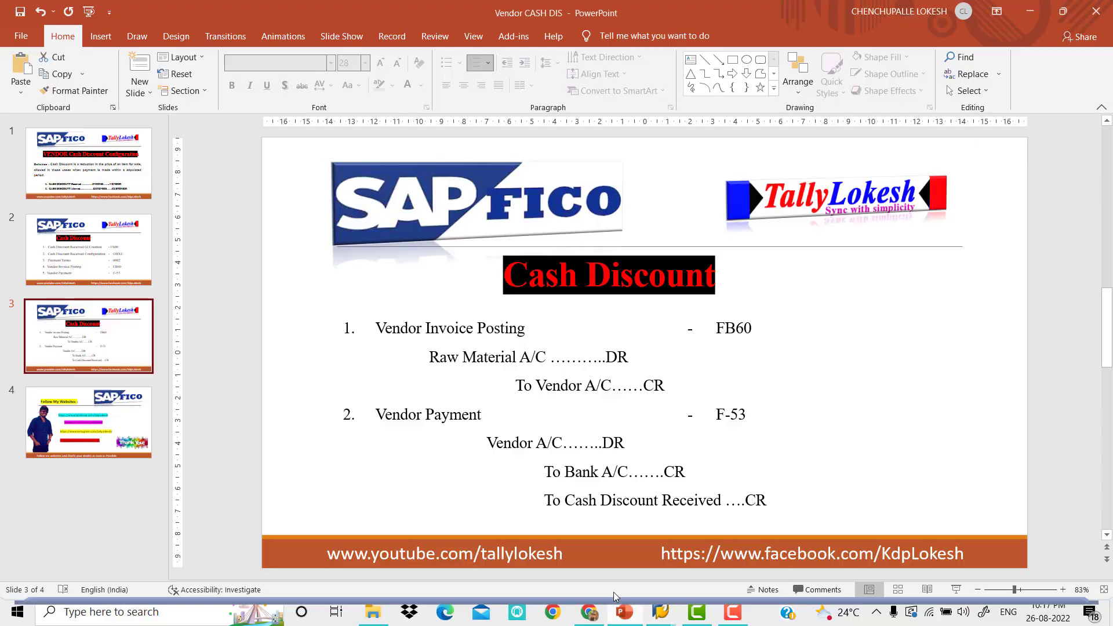
pyautogui.click(153, 282)
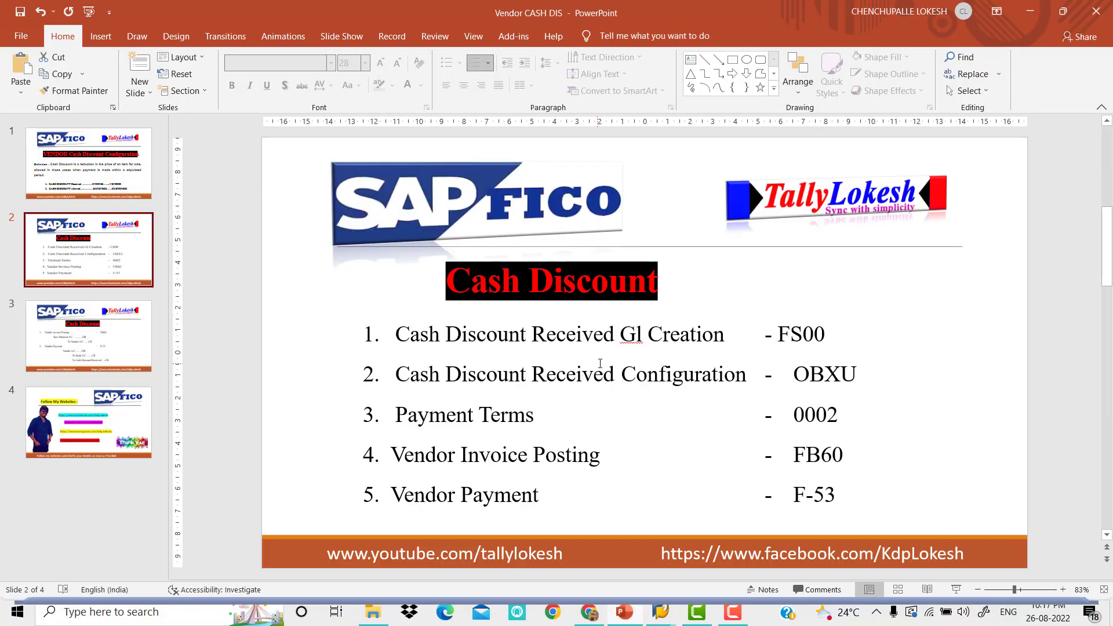
pyautogui.click(679, 596)
# Open transaction FS00 and list the existing G/L accounts under the other income group of company code VIV1
pyautogui.write('f')
pyautogui.press('BackSpace')
pyautogui.write('FS00')
pyautogui.press('Return')
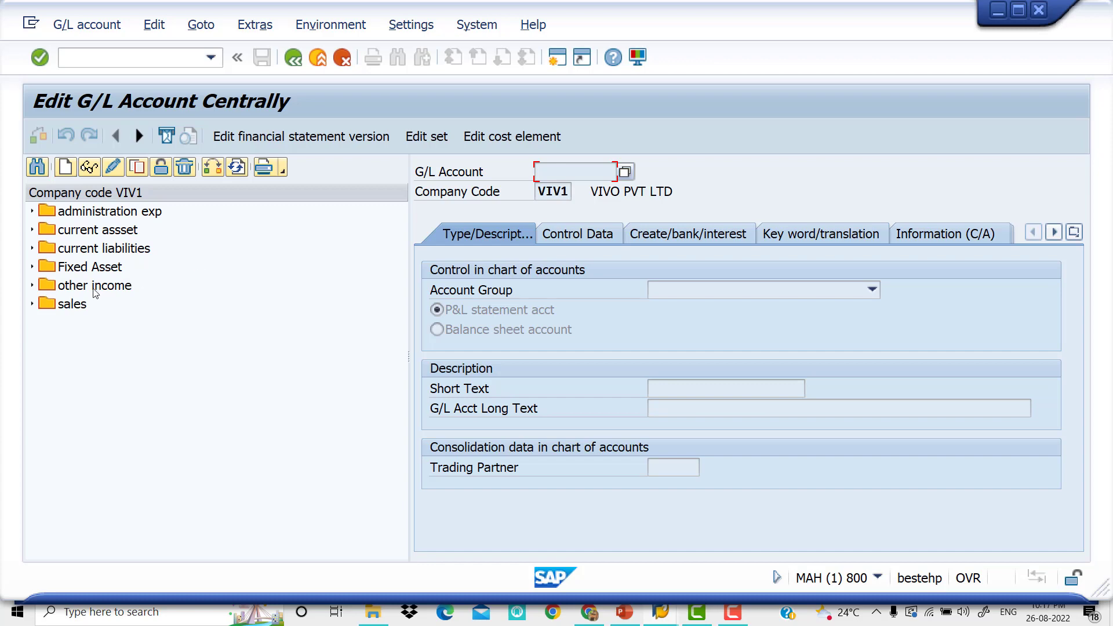
pyautogui.click(33, 285)
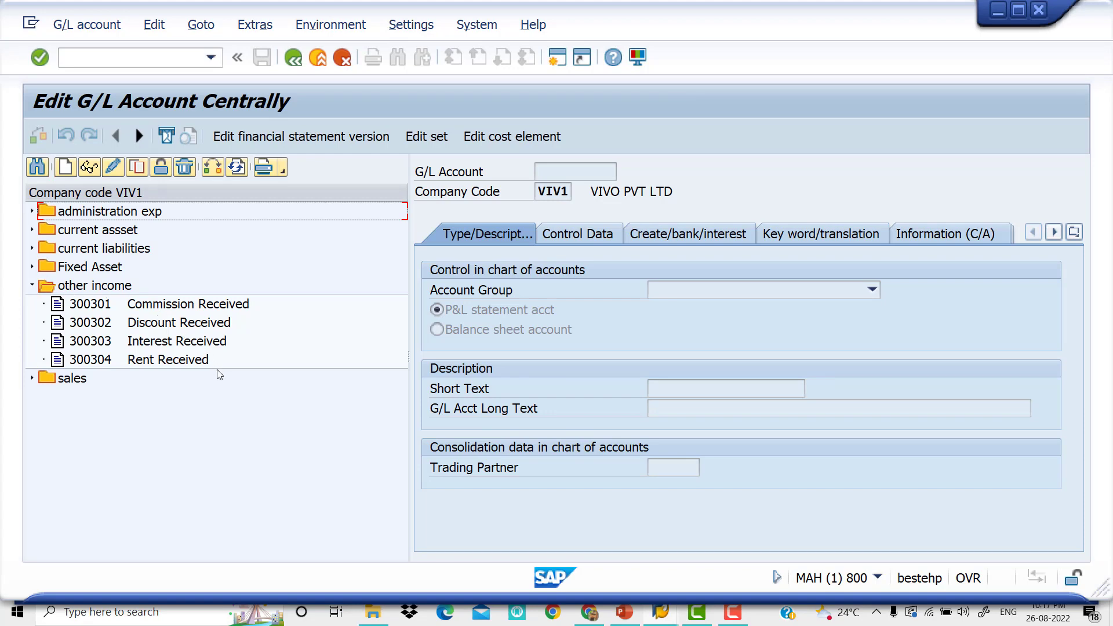
pyautogui.click(162, 360)
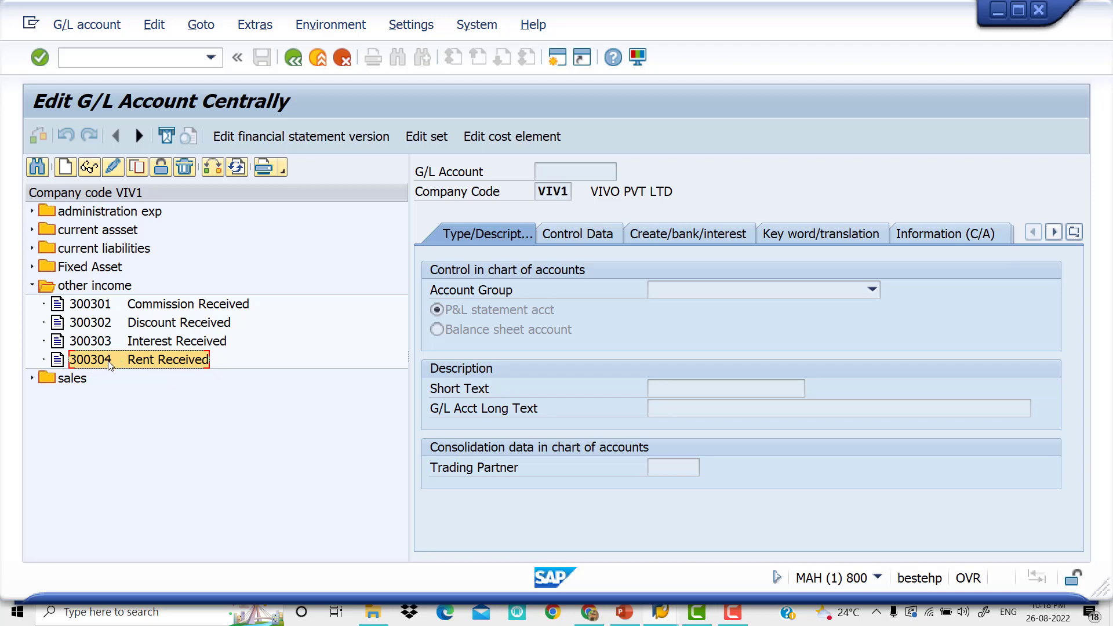
# Start creating G/L account 300305 in company code VIV1 as a P&L statement account in the other income group
pyautogui.click(65, 167)
pyautogui.write('300305')
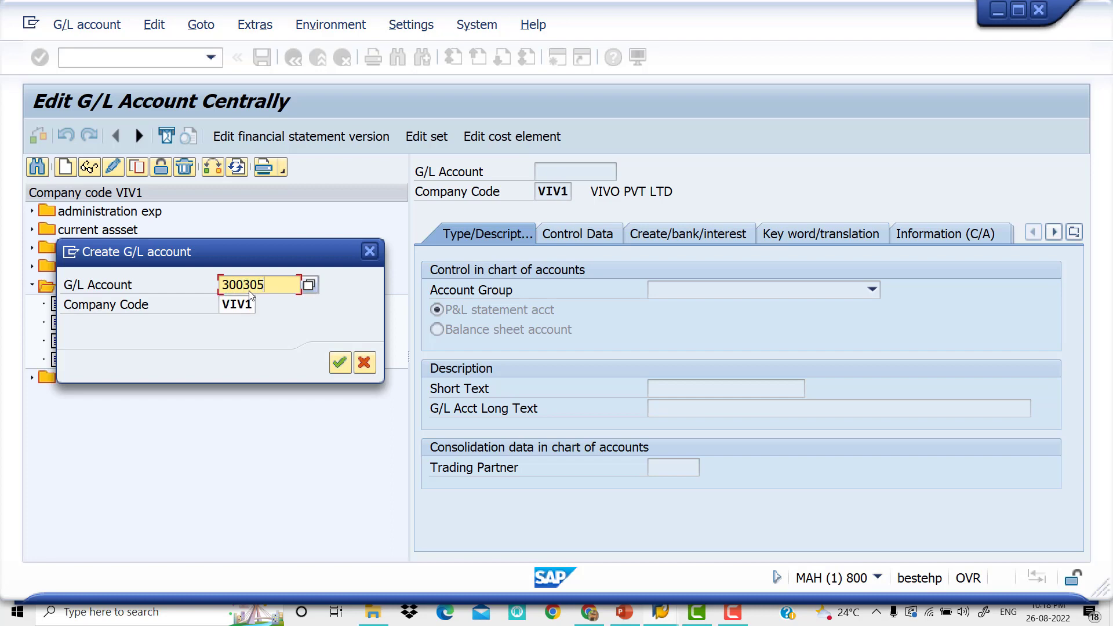
pyautogui.press('Return')
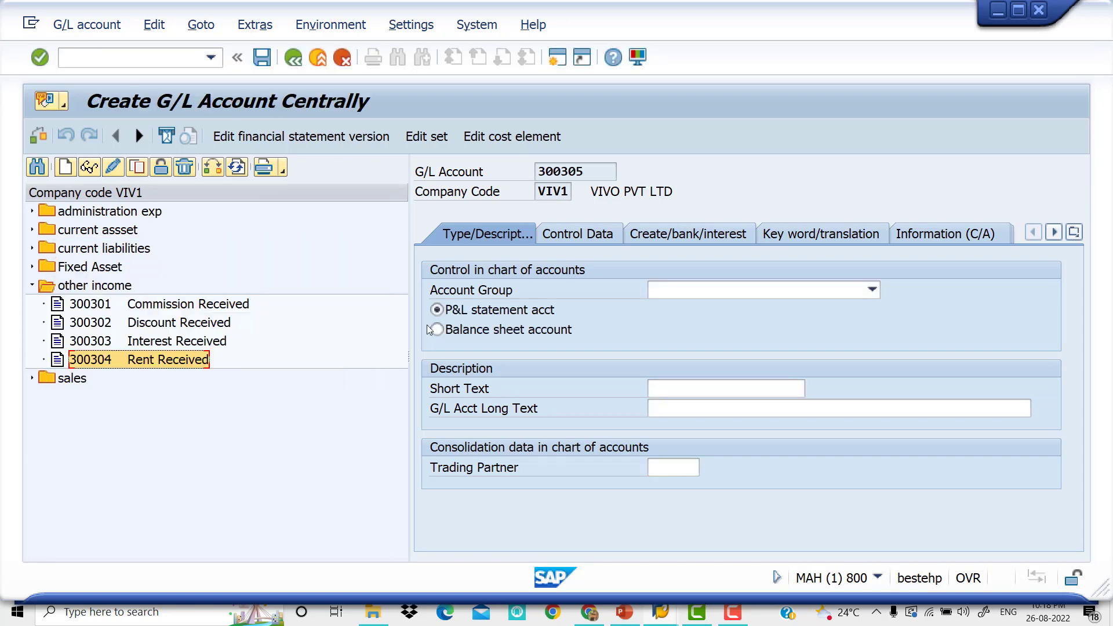
pyautogui.click(872, 290)
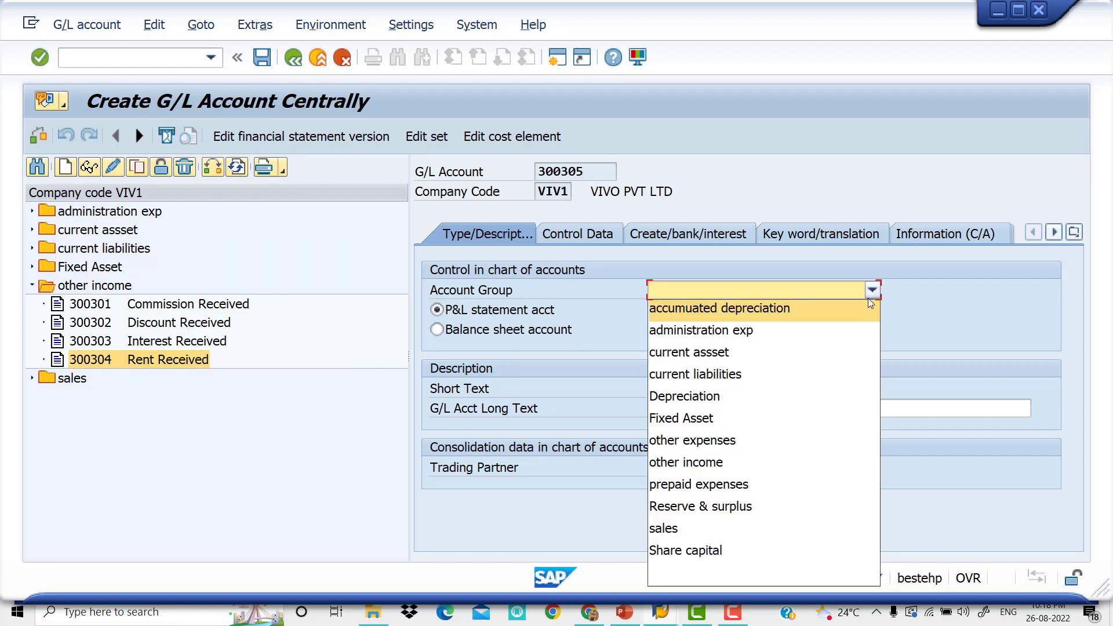
pyautogui.click(768, 461)
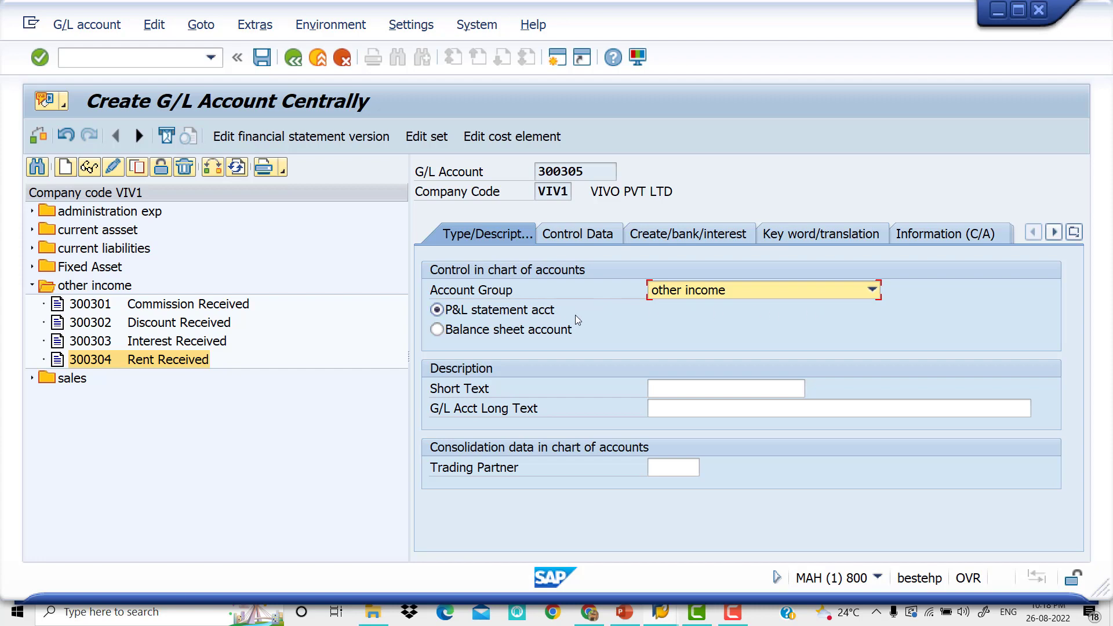
# Enter "Cash Discount Receiv" as both the short text and the long text of the new G/L account
pyautogui.click(699, 390)
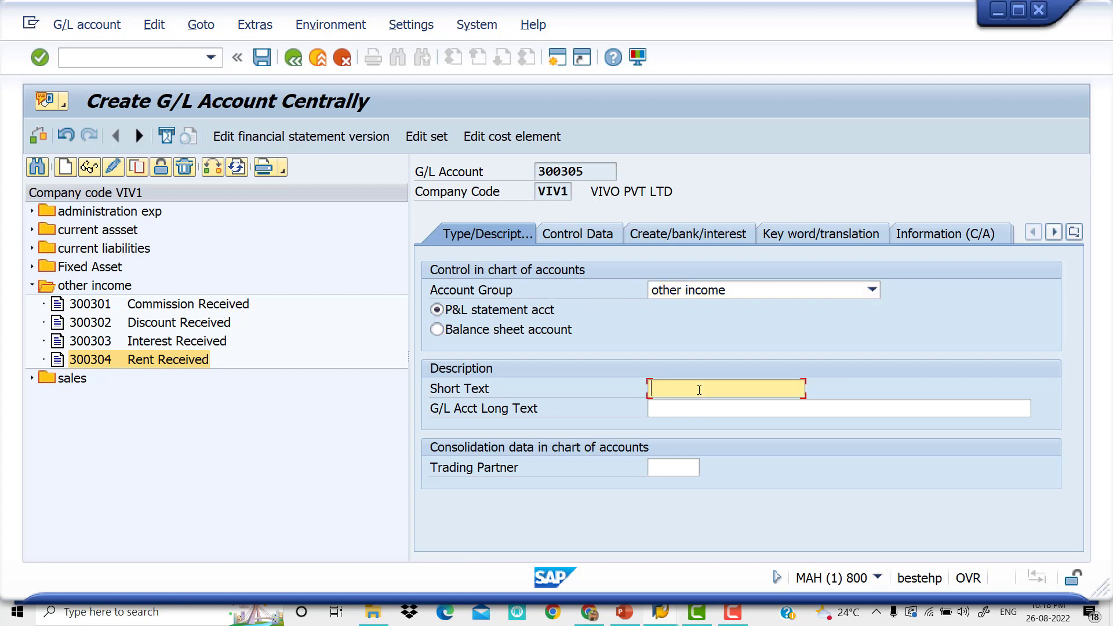
pyautogui.write('C')
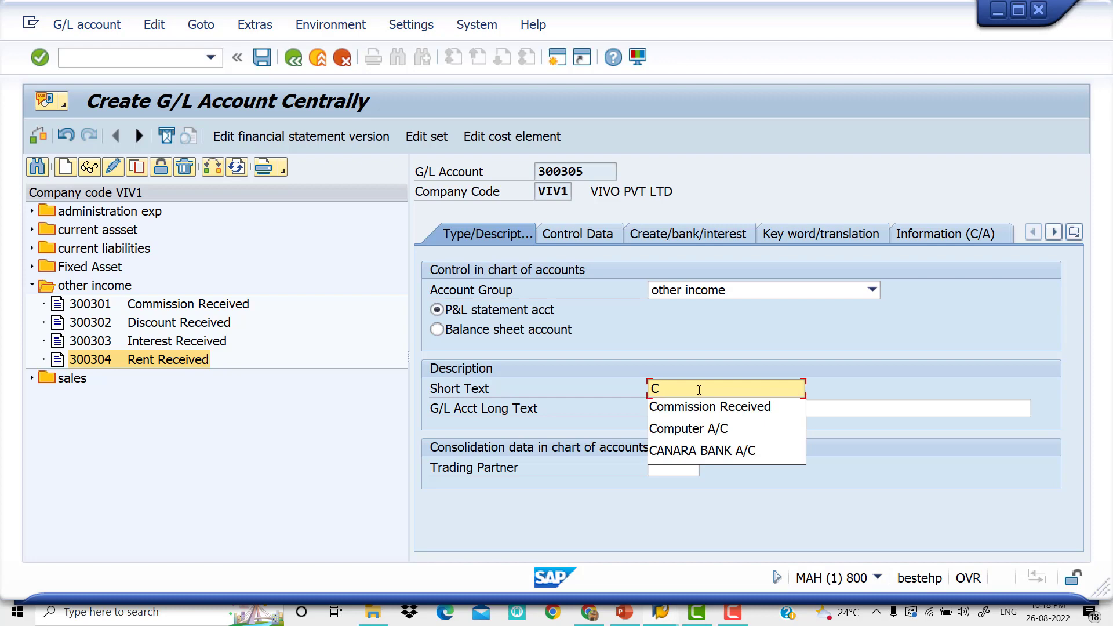
pyautogui.write('ash Discount Receiv')
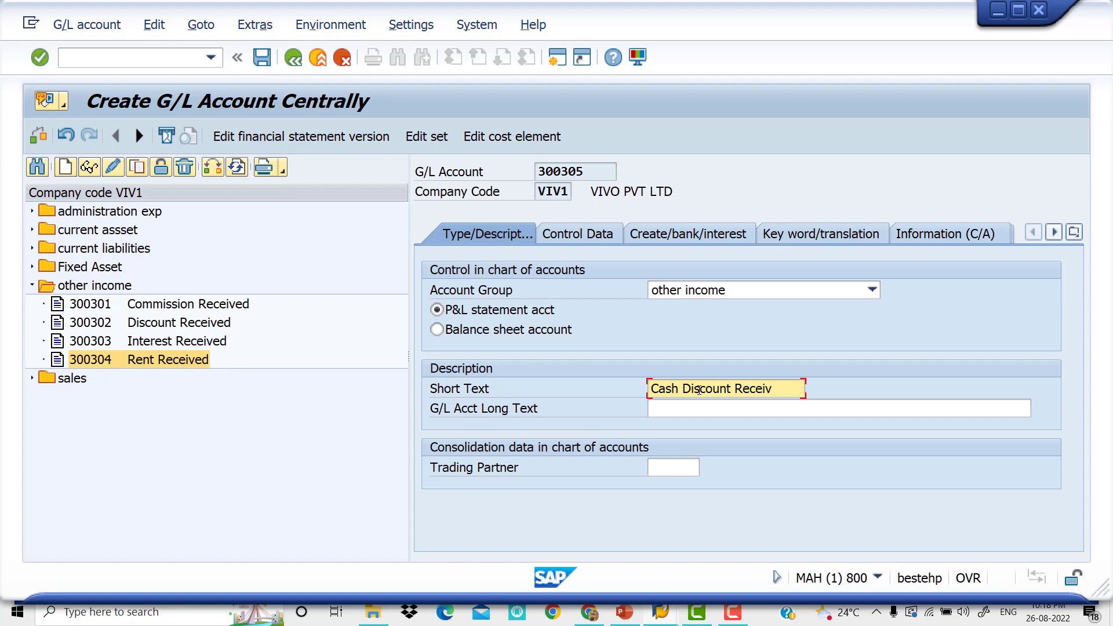
pyautogui.moveTo(790, 385); pyautogui.dragTo(608, 385)
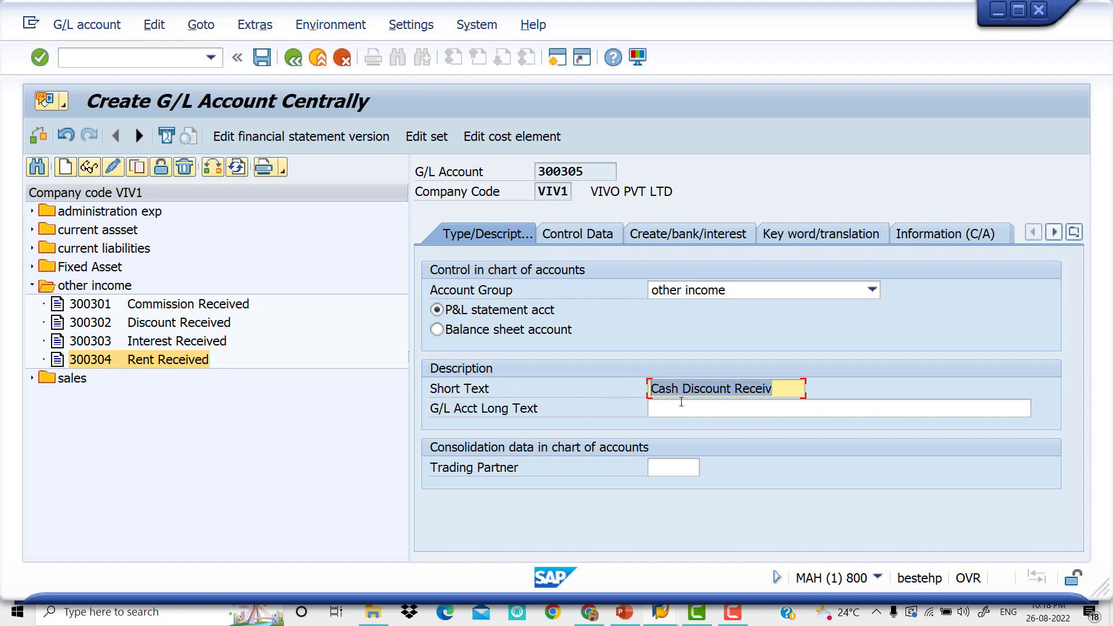
pyautogui.hotkey('ctrl', 'c')
pyautogui.click(711, 410)
pyautogui.hotkey('ctrl', 'v')
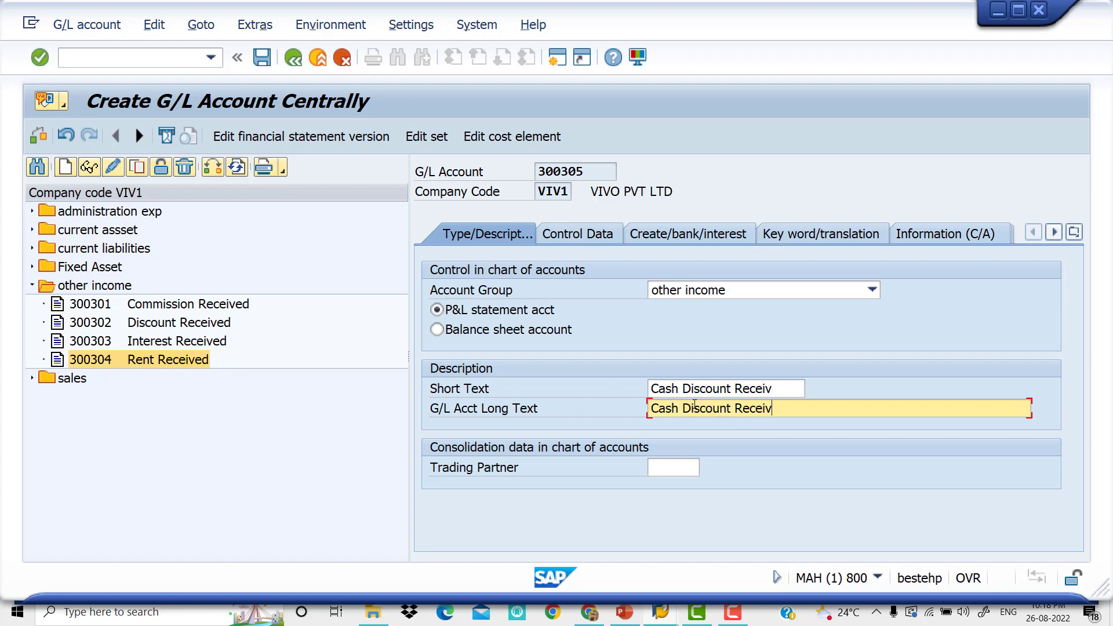
# In the account's control data, enable only balances in local currency and line item display, and set the sort key to 001
pyautogui.click(586, 239)
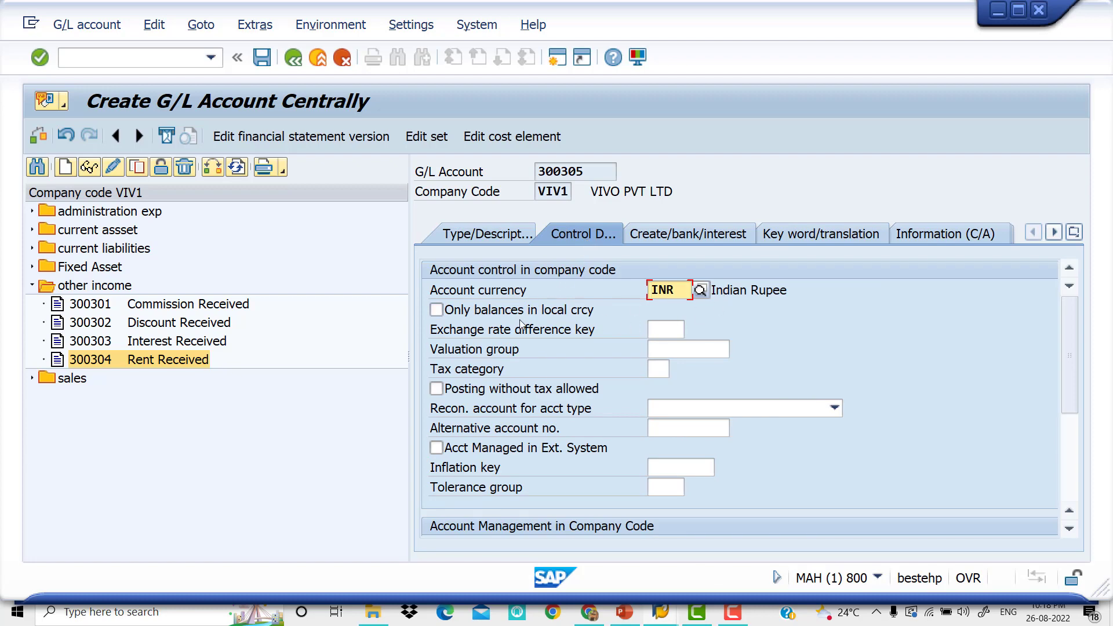
pyautogui.click(441, 311)
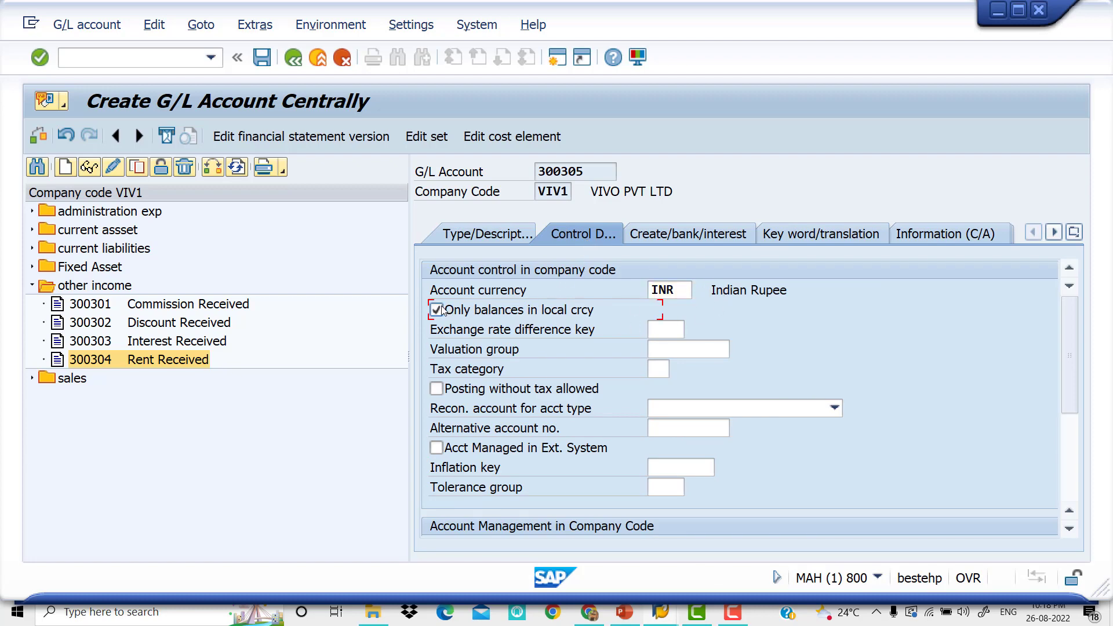
pyautogui.moveTo(1066, 385); pyautogui.dragTo(1077, 474)
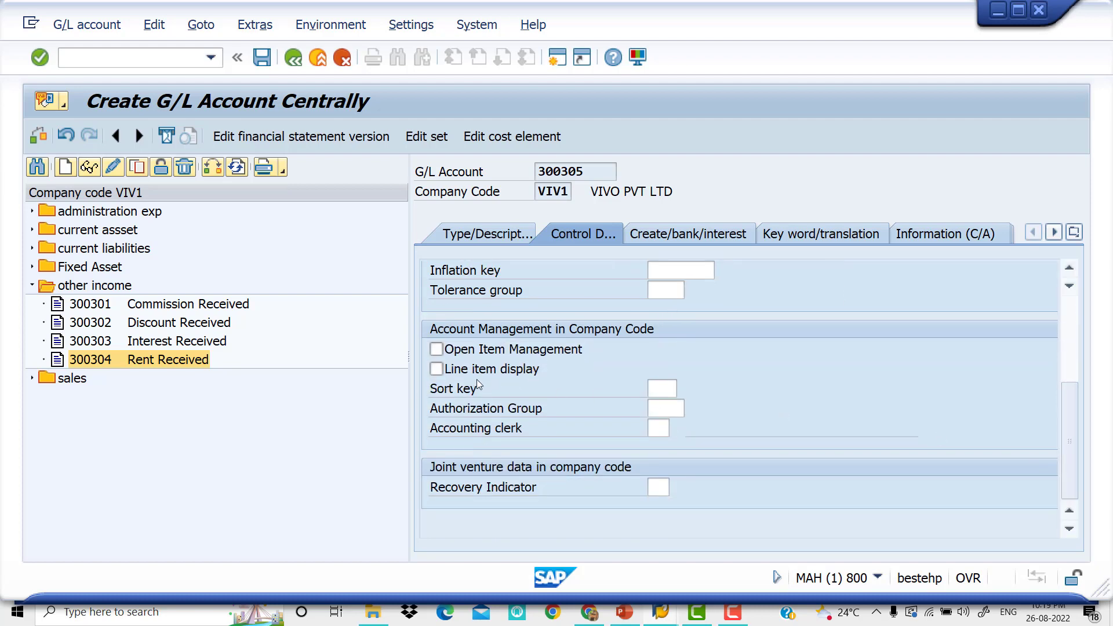
pyautogui.click(447, 374)
pyautogui.click(665, 389)
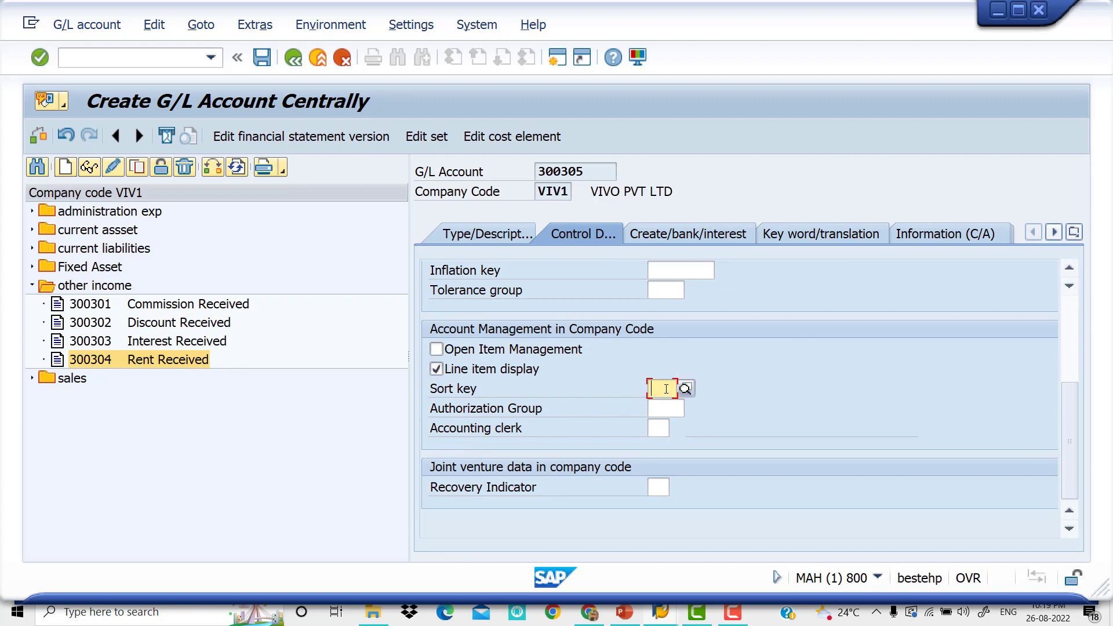
pyautogui.write('001')
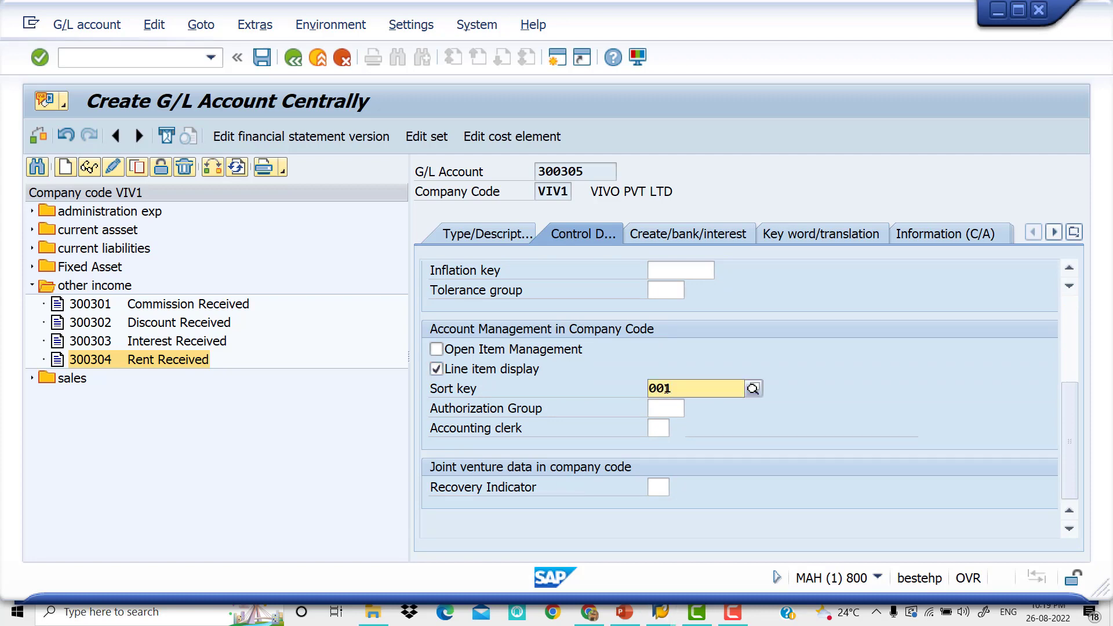
pyautogui.click(764, 435)
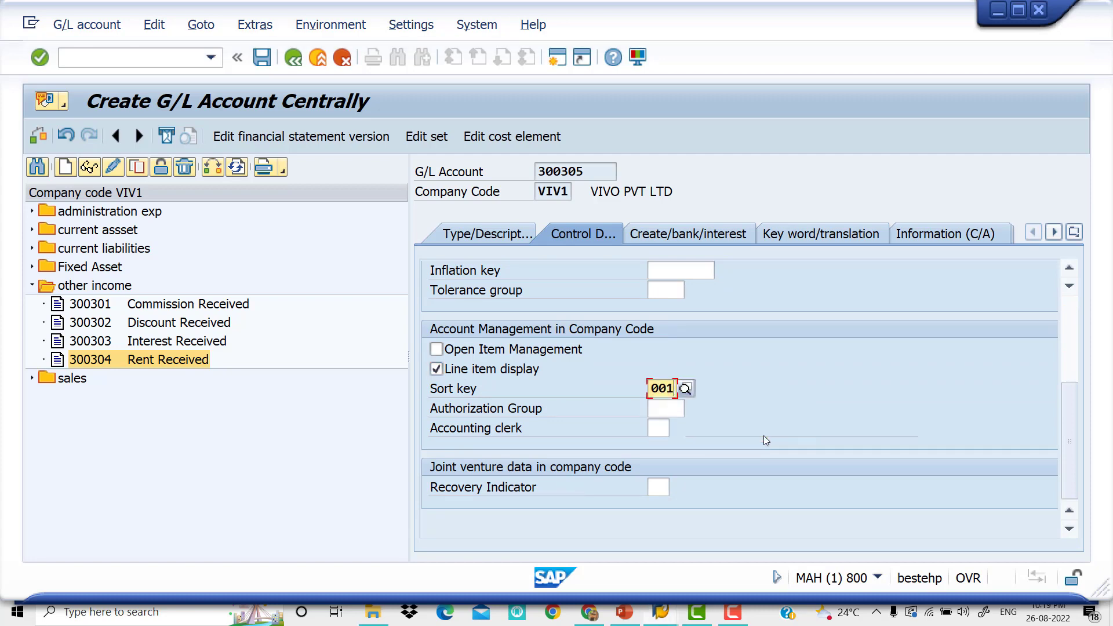
# Assign field status group G001 to the account and save it
pyautogui.click(694, 239)
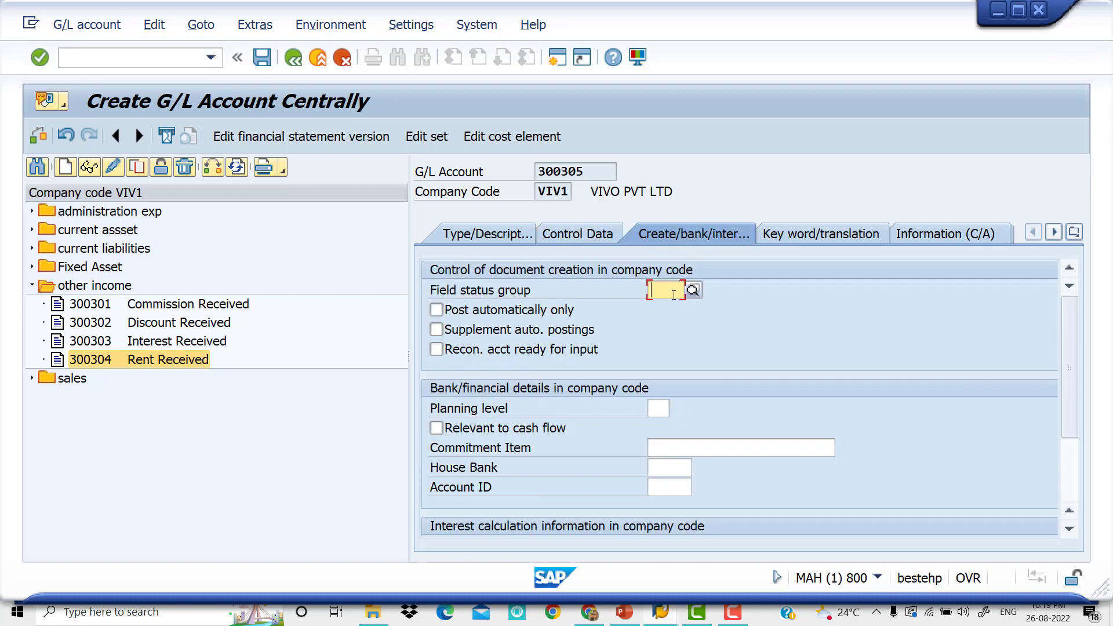
pyautogui.write('g001')
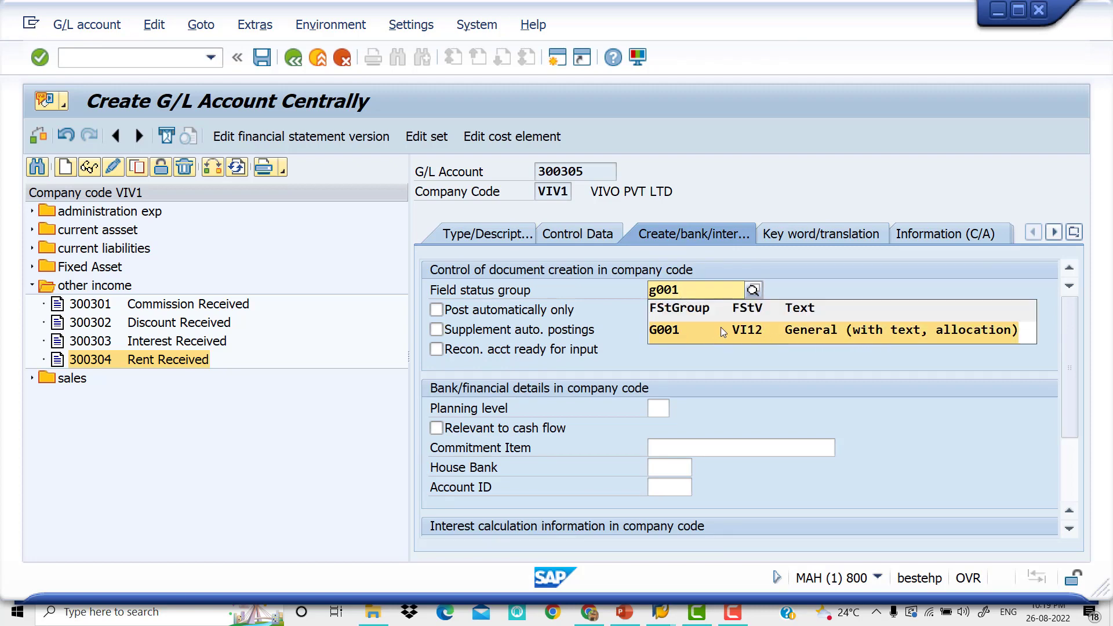
pyautogui.click(723, 332)
pyautogui.scroll(-2, 709, 337)
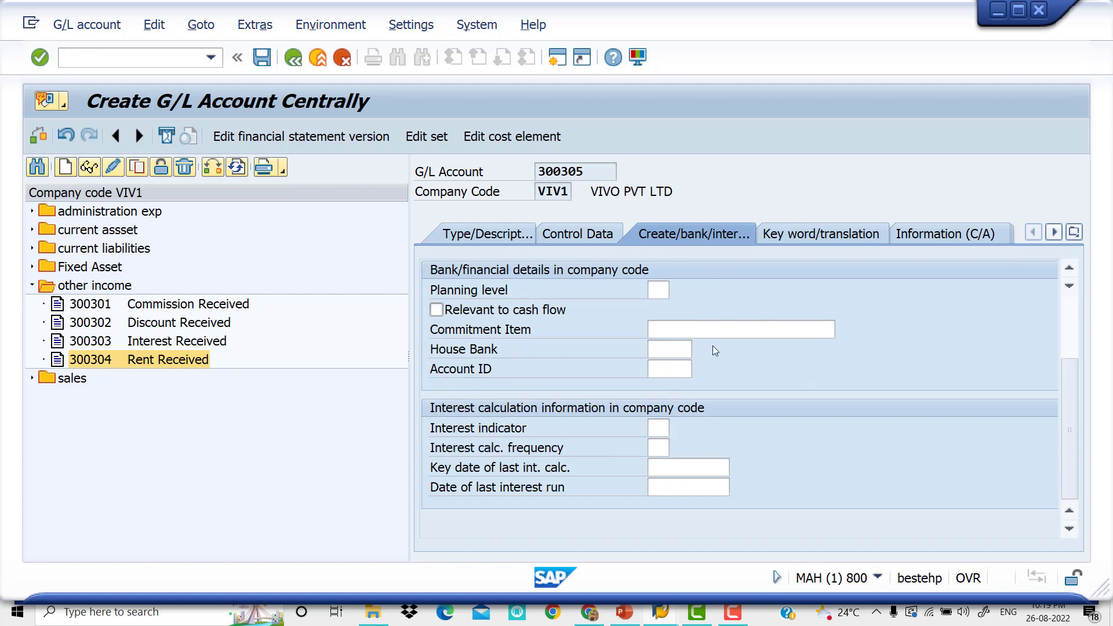
pyautogui.scroll(2, 712, 345)
pyautogui.click(262, 57)
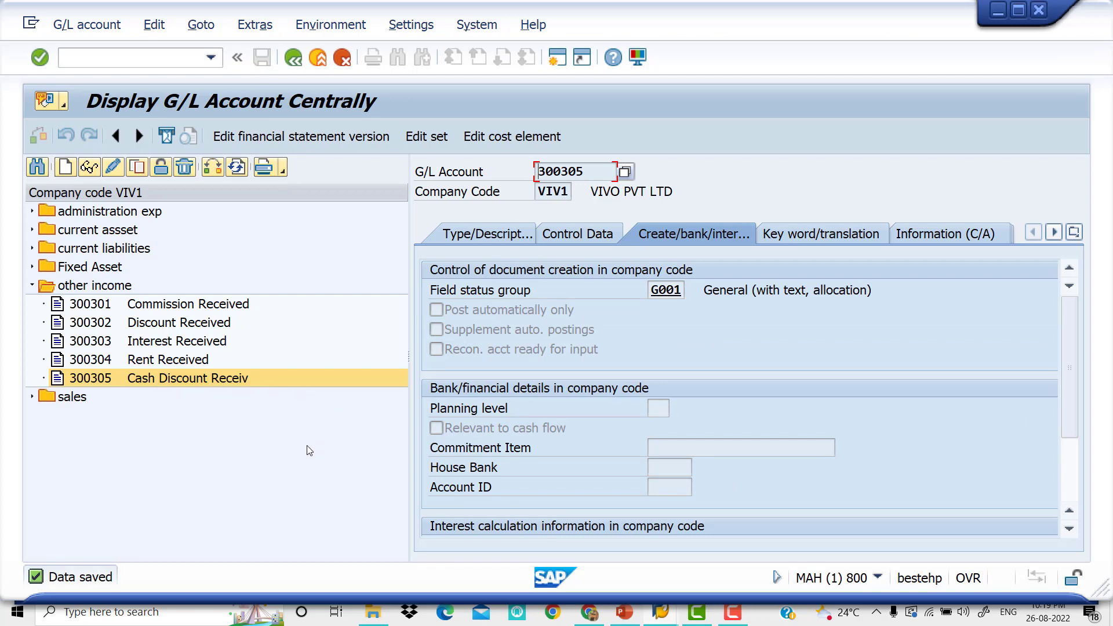
# List the administration exp accounts and start creating G/L account 400008 in company code VIV1
pyautogui.click(32, 286)
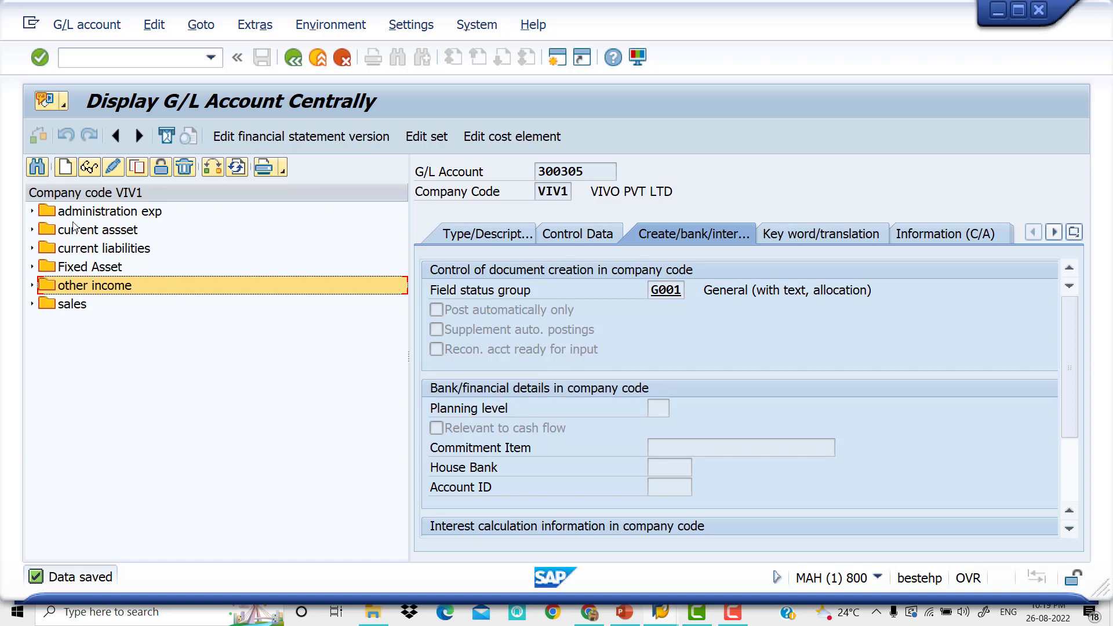
pyautogui.click(32, 211)
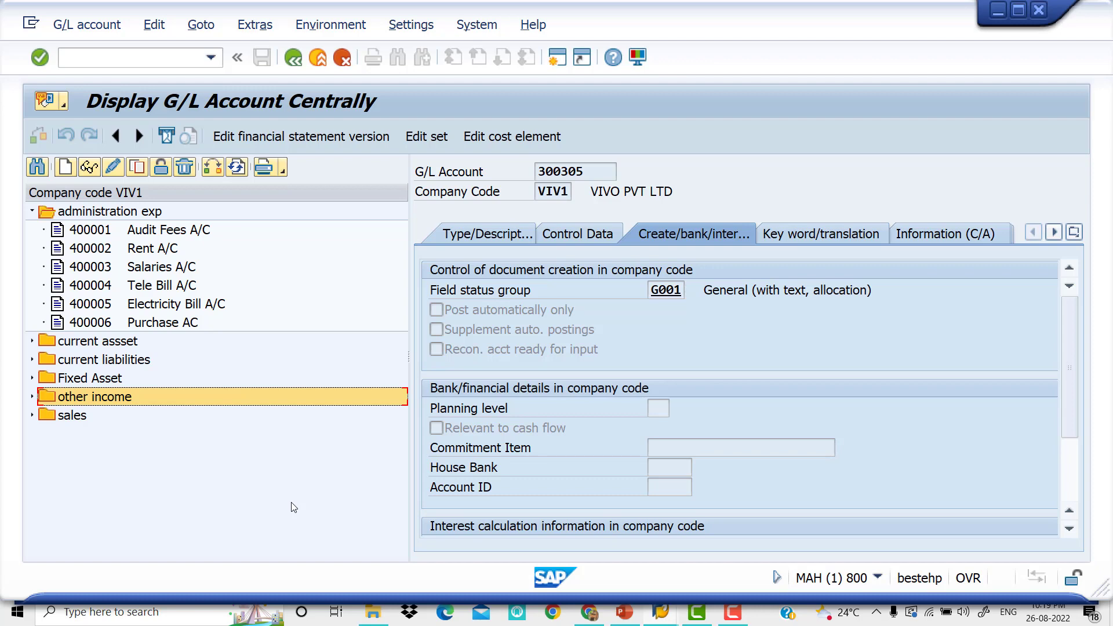
pyautogui.click(91, 326)
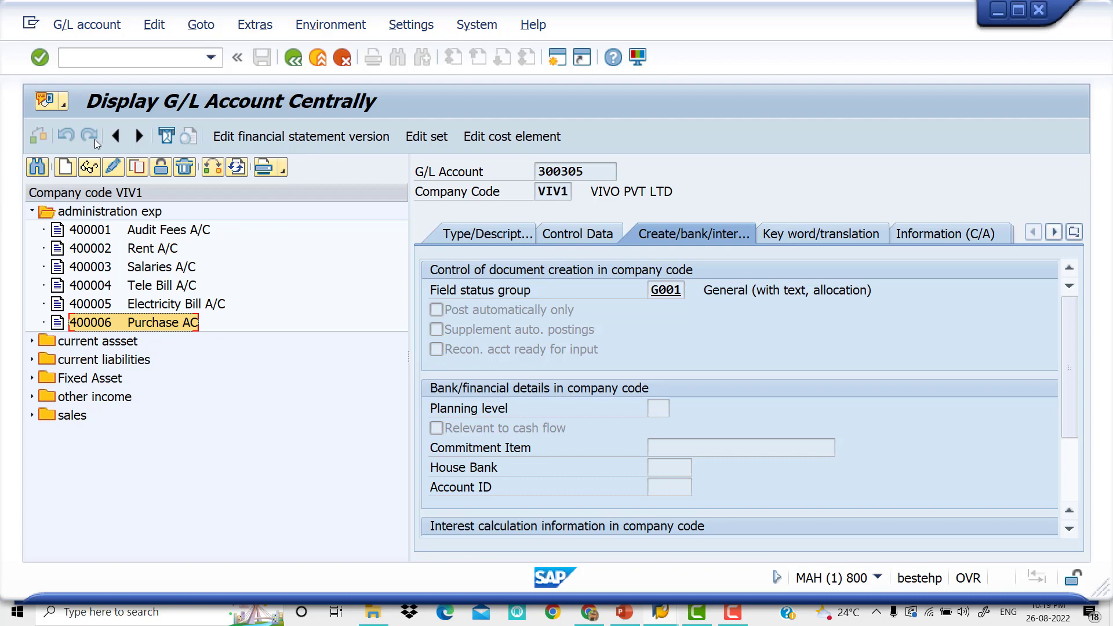
pyautogui.click(63, 168)
pyautogui.moveTo(229, 250); pyautogui.dragTo(422, 297)
pyautogui.write('4')
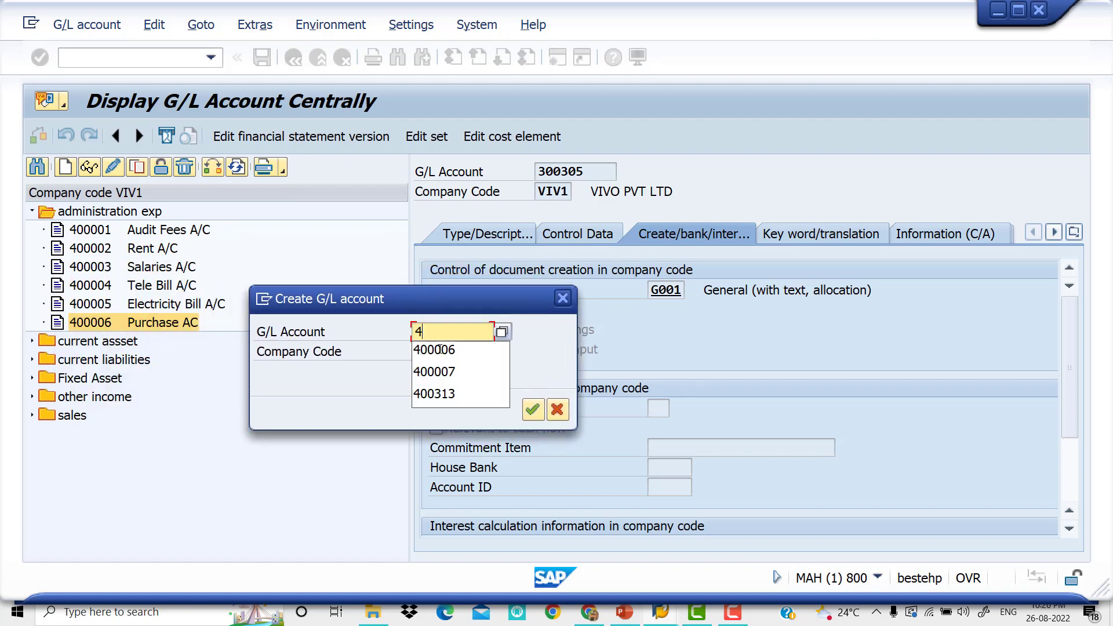
pyautogui.write('0000')
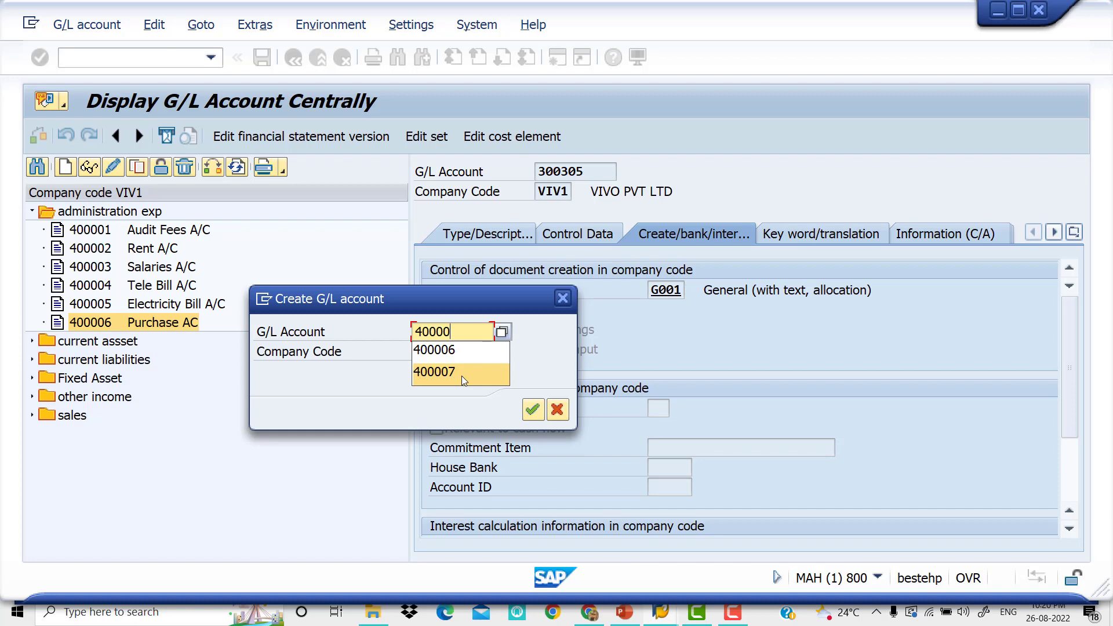
pyautogui.write('8')
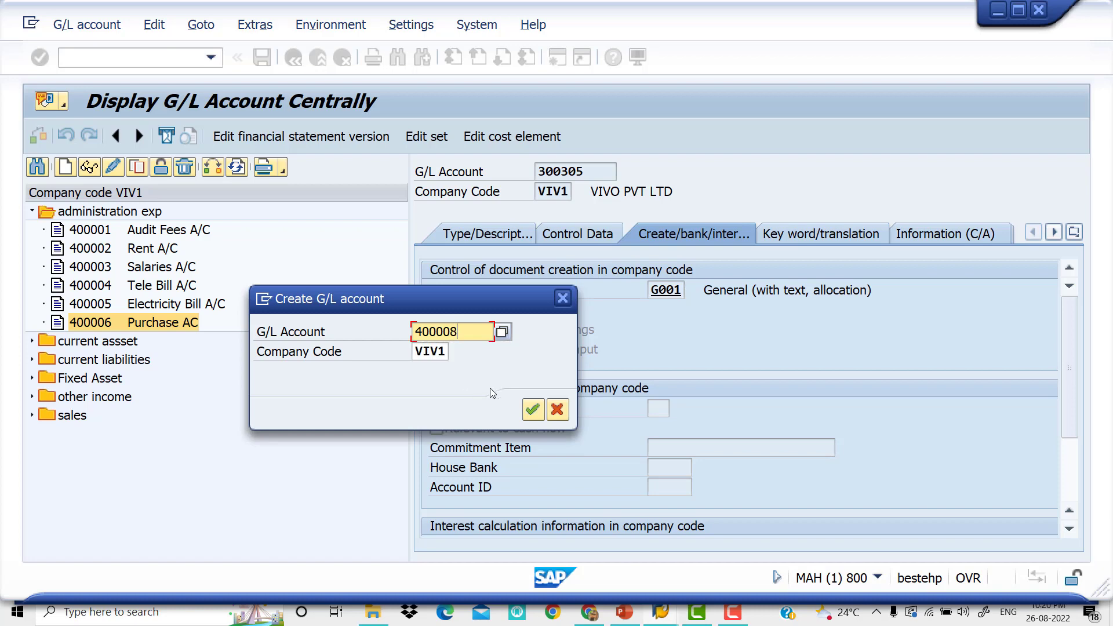
pyautogui.click(535, 415)
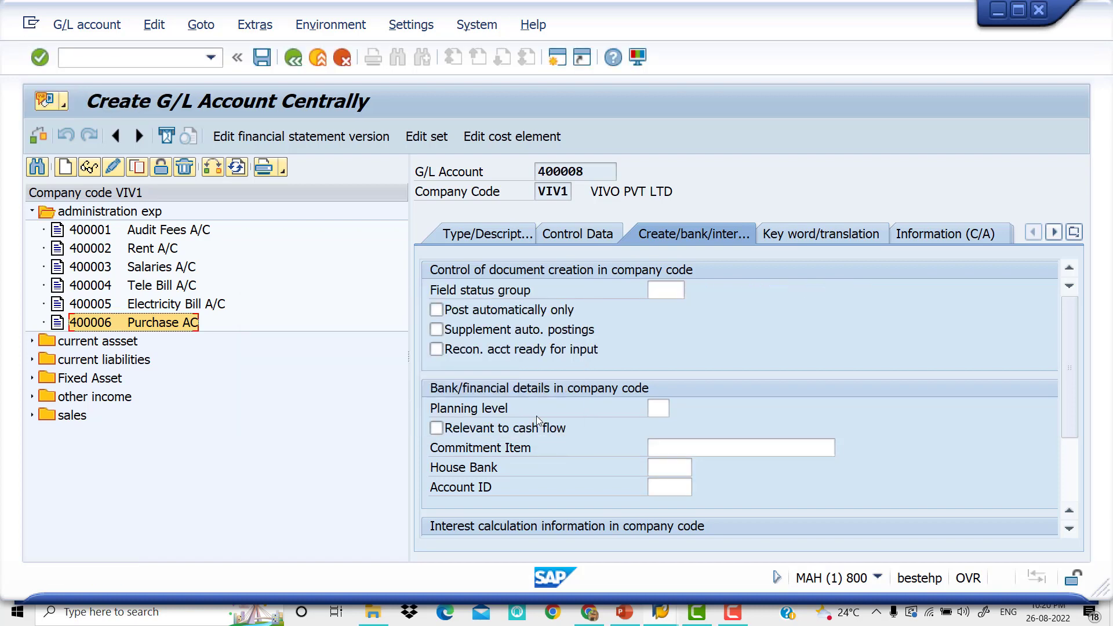
# Assign the new G/L account 400008 to the administration exp account group
pyautogui.click(478, 234)
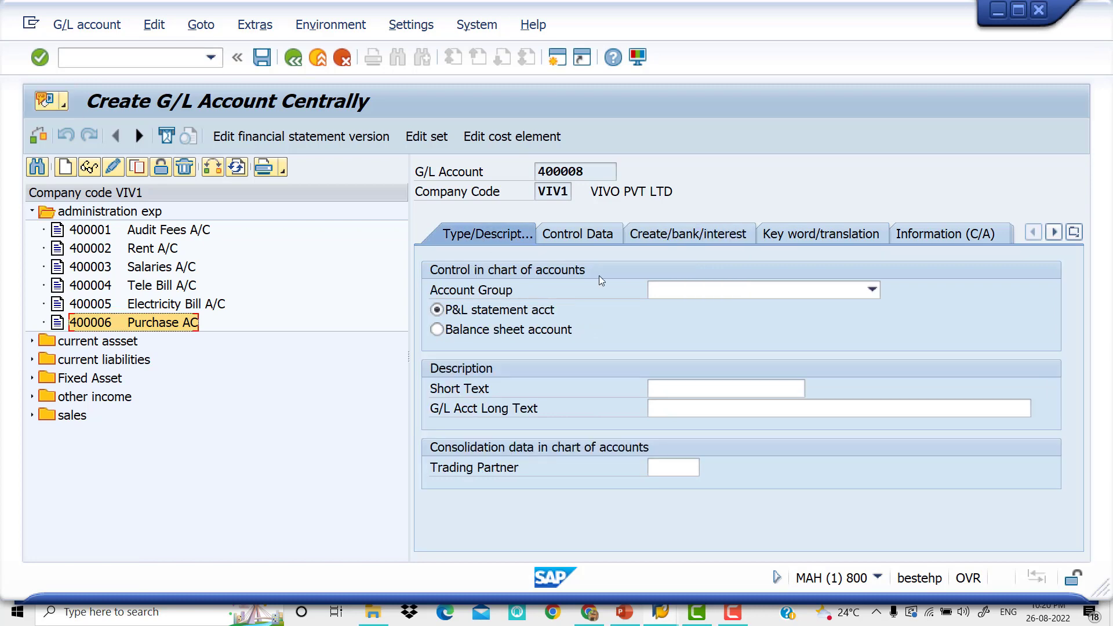
pyautogui.click(805, 291)
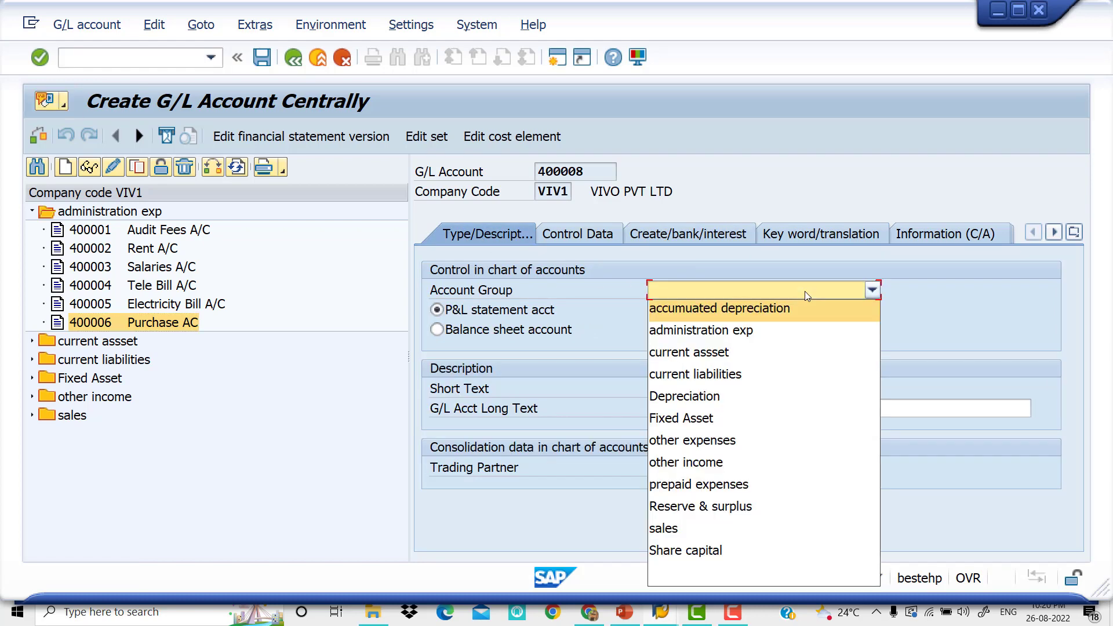
pyautogui.click(787, 331)
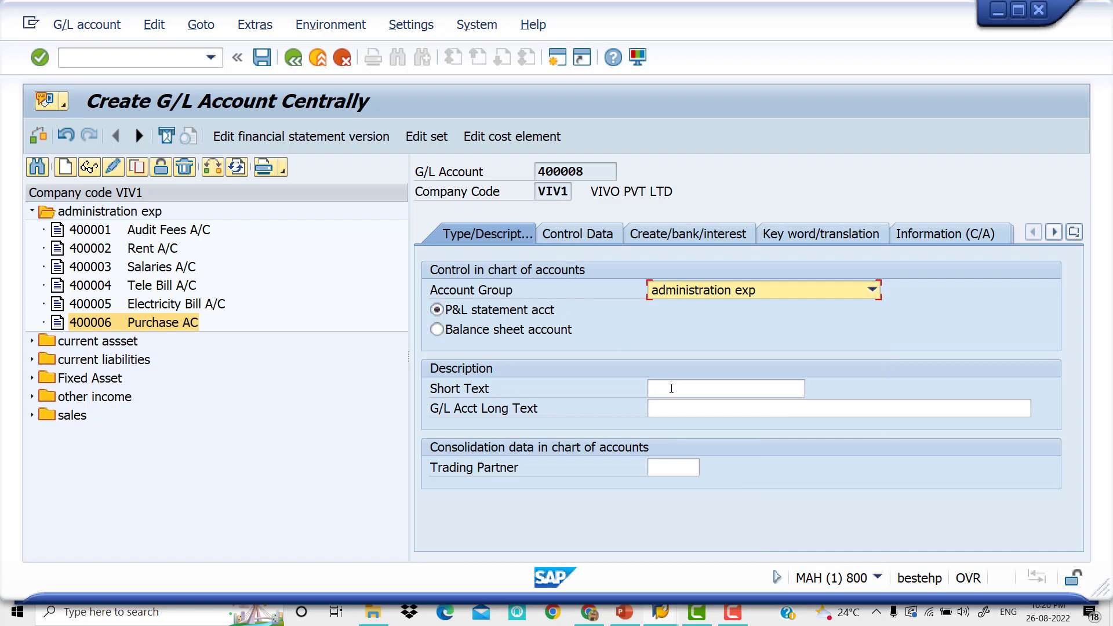
# Enter "Cash Discount Allowe" as both the short text and the long text of G/L account 400008
pyautogui.click(686, 392)
pyautogui.write('c')
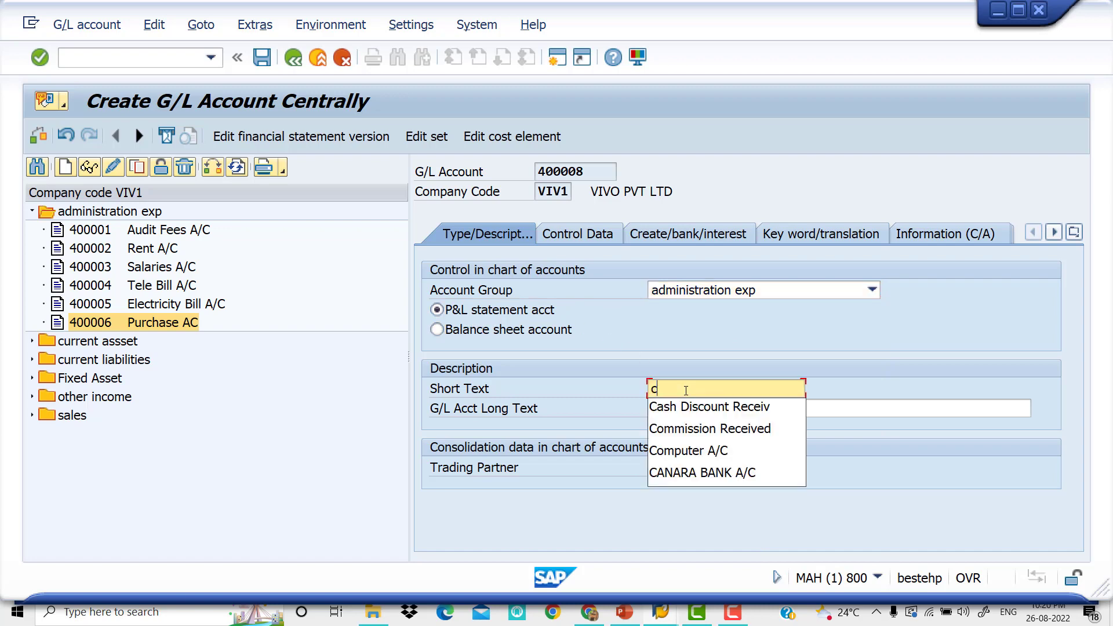
pyautogui.click(708, 408)
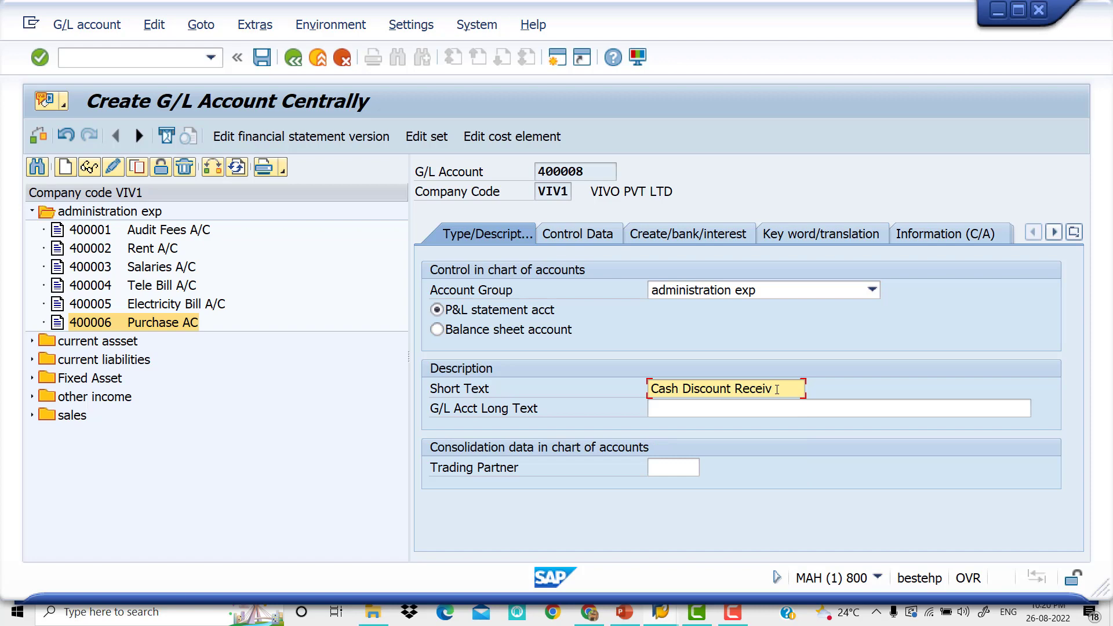
pyautogui.press('BackSpace')
pyautogui.press('BackSpace')
pyautogui.press('BackSpace')
pyautogui.press('BackSpace')
pyautogui.press('BackSpace')
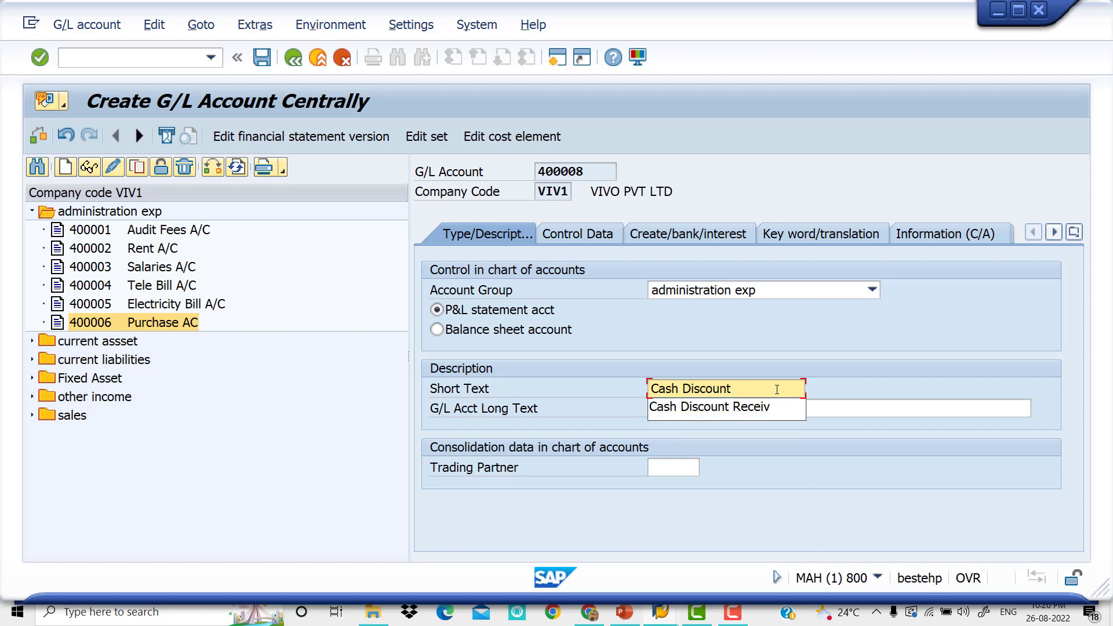
pyautogui.write('all')
pyautogui.press('BackSpace')
pyautogui.press('BackSpace')
pyautogui.press('BackSpace')
pyautogui.write('A')
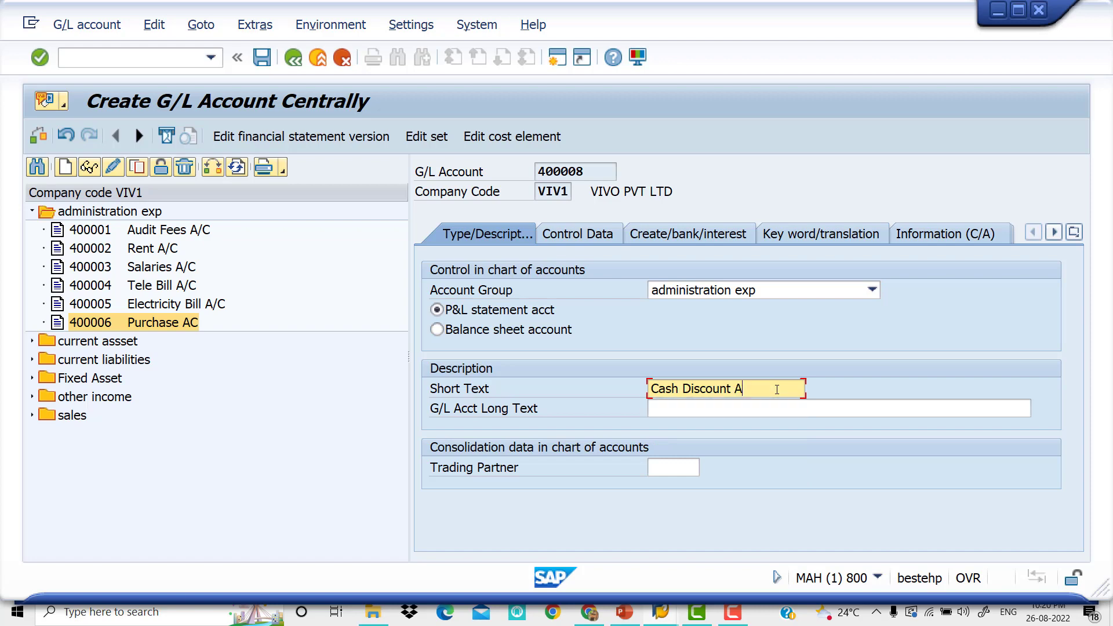
pyautogui.write('llowe')
pyautogui.moveTo(704, 379); pyautogui.dragTo(566, 376)
pyautogui.hotkey('ctrl', 'c')
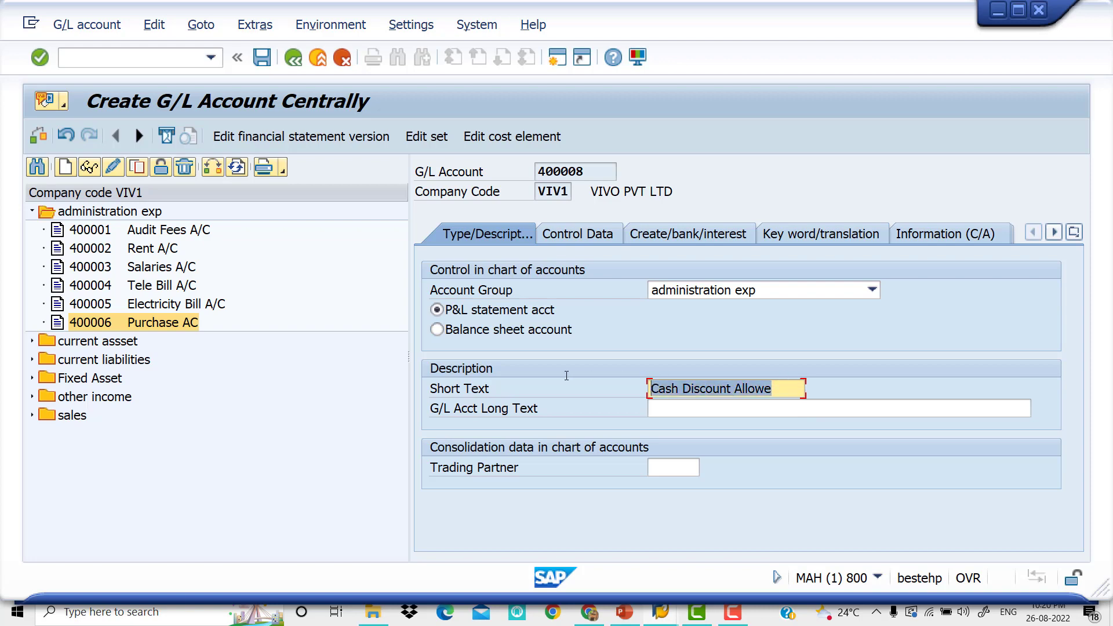
pyautogui.click(676, 414)
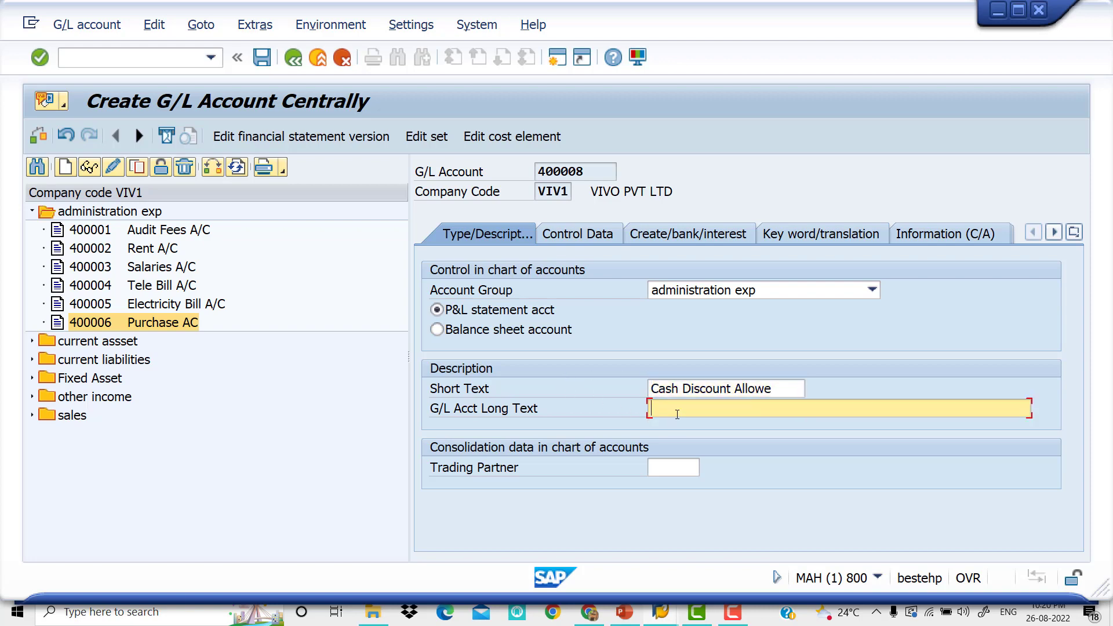
pyautogui.hotkey('ctrl', 'v')
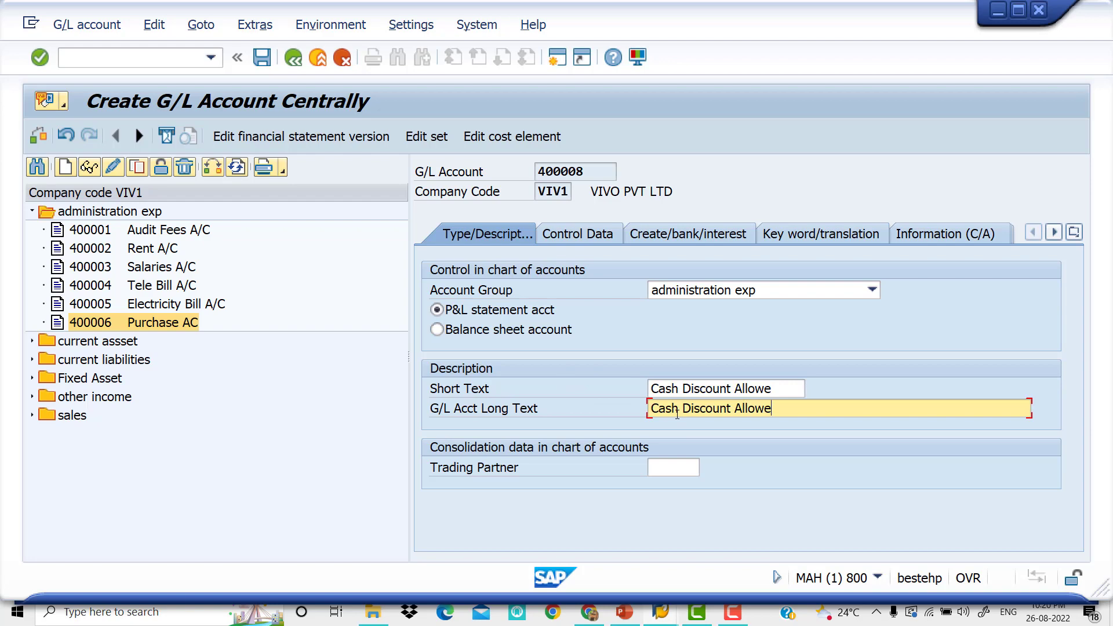
# In the control data of account 400008, enable only balances in local currency and line item display, and set the sort key to 001
pyautogui.click(588, 234)
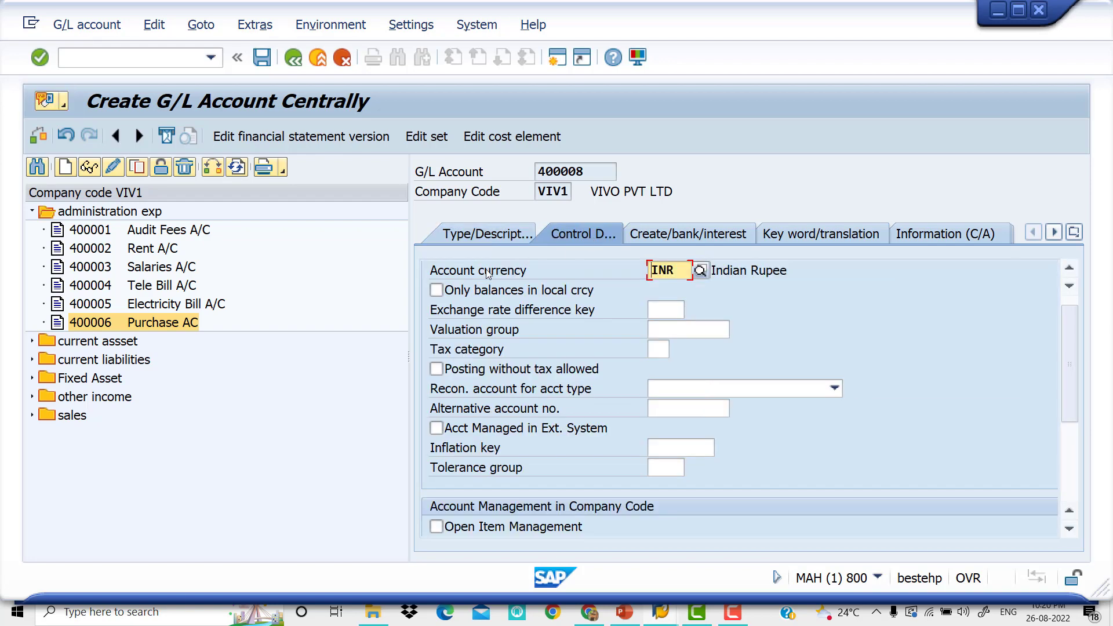
pyautogui.click(436, 290)
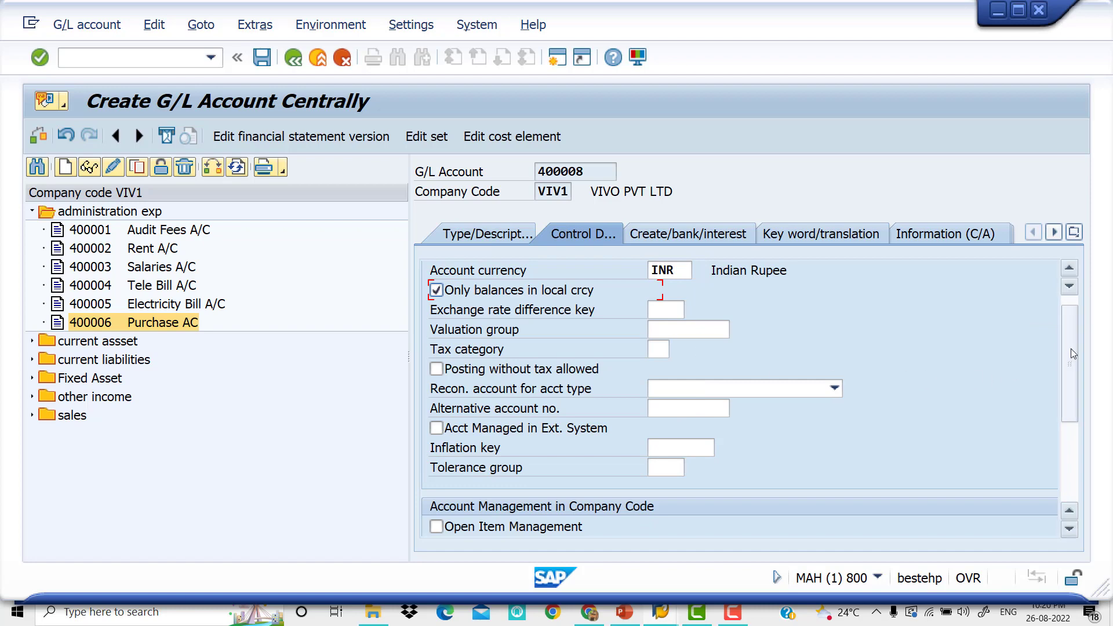
pyautogui.moveTo(1071, 343); pyautogui.dragTo(1072, 450)
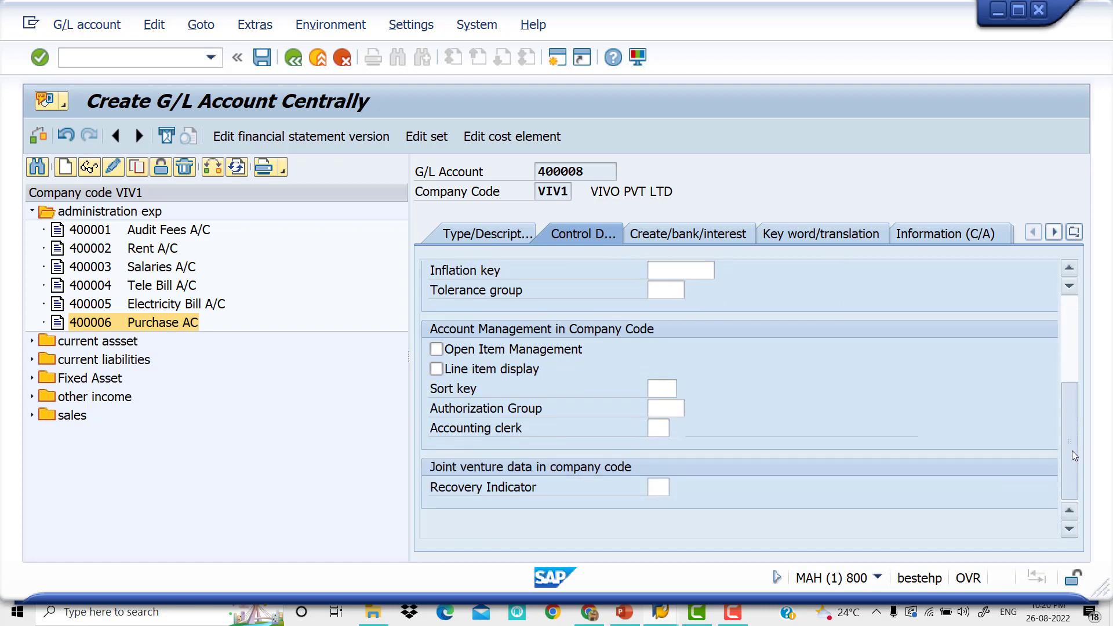
pyautogui.click(445, 372)
pyautogui.click(673, 389)
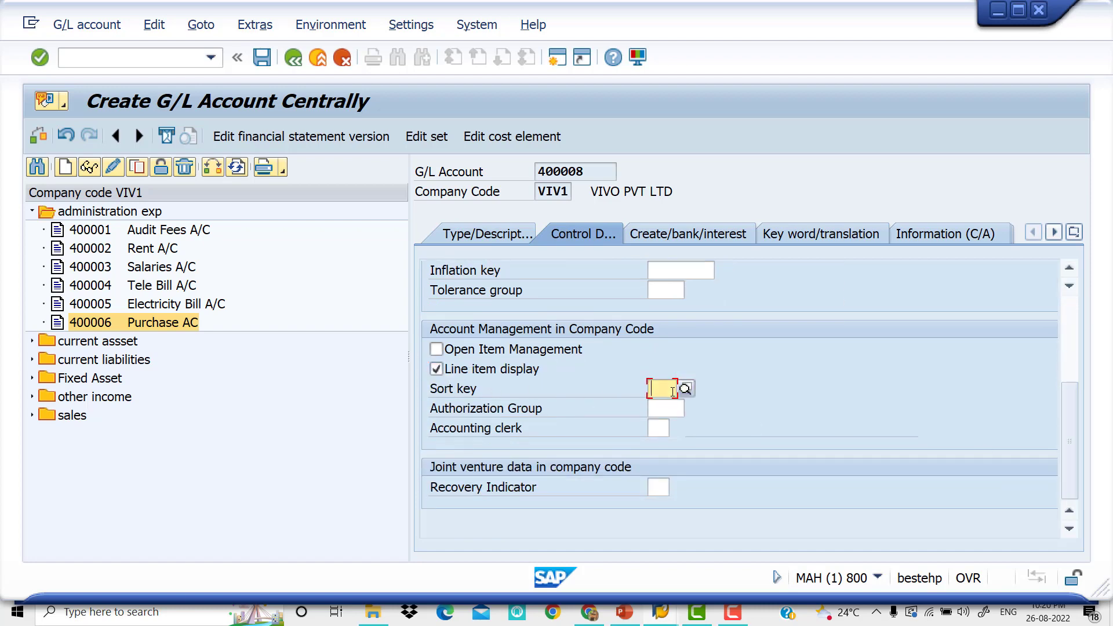
pyautogui.write('001')
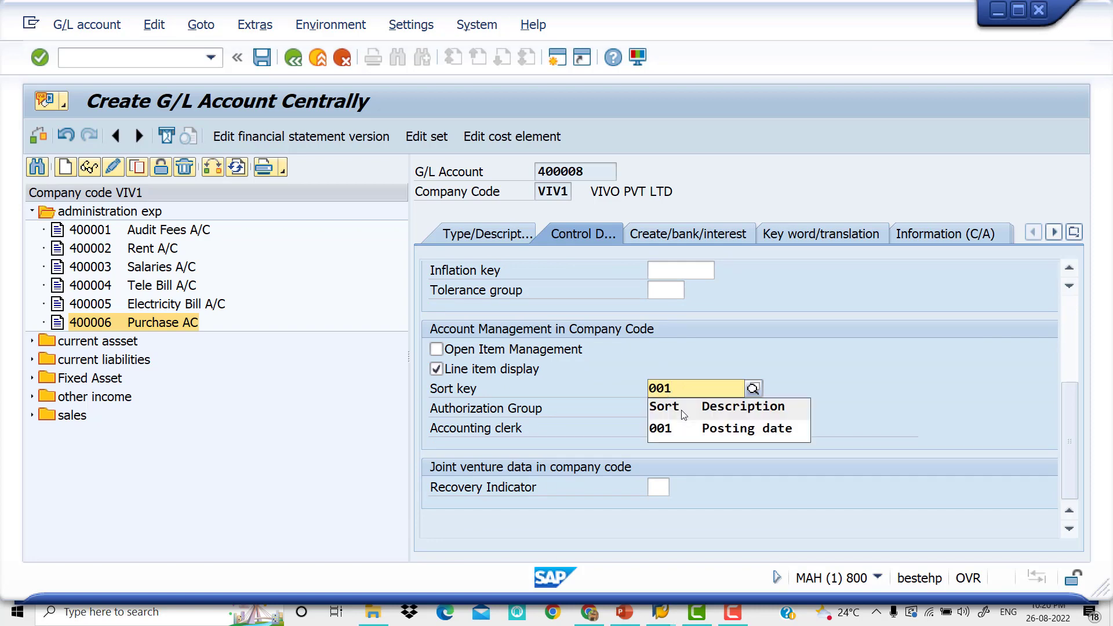
pyautogui.click(692, 428)
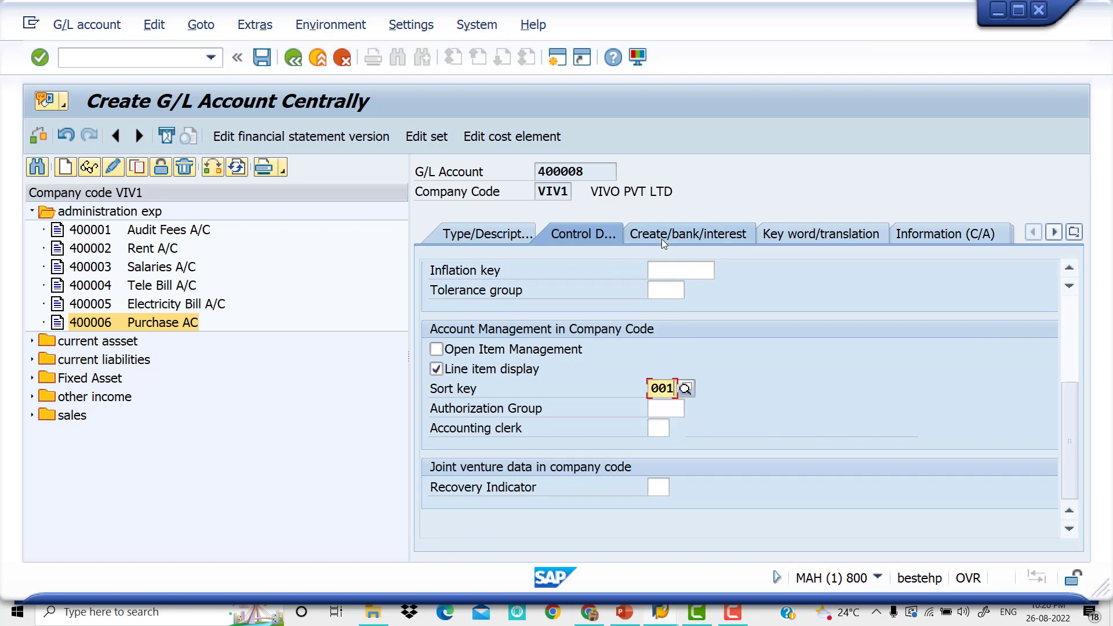
# Assign field status group G001 to account 400008, save the account and collapse the administration exp list
pyautogui.click(662, 239)
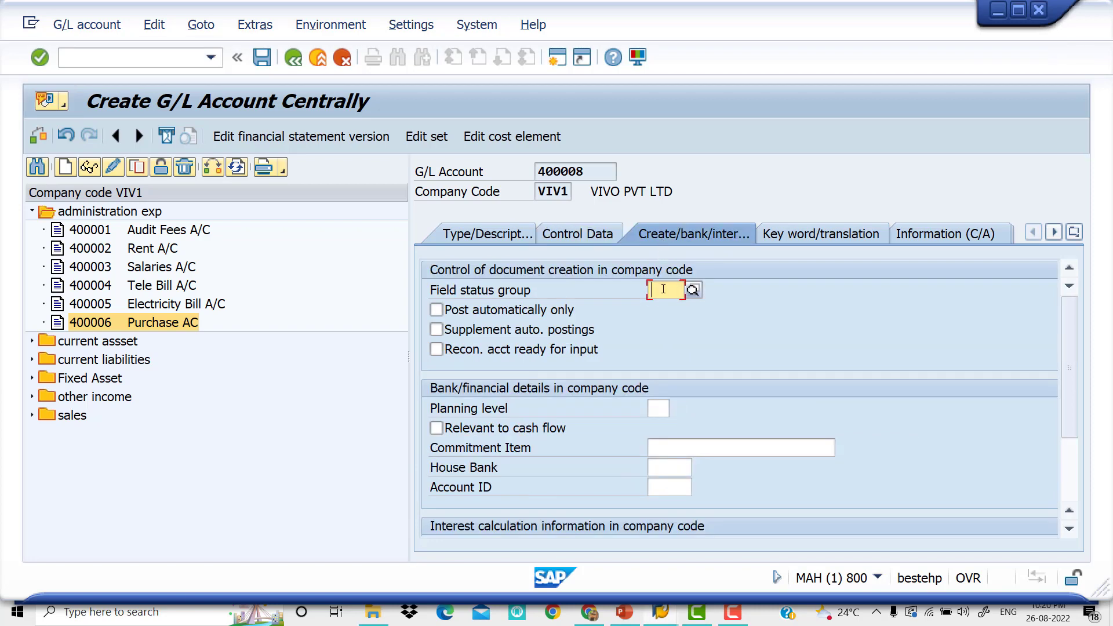
pyautogui.write('G001')
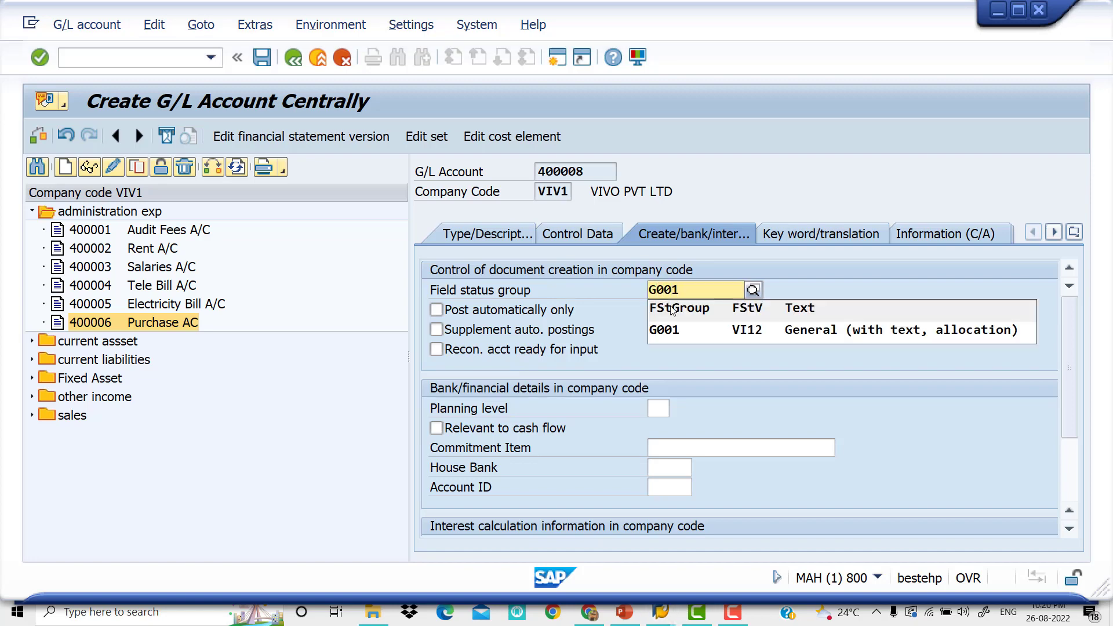
pyautogui.click(707, 330)
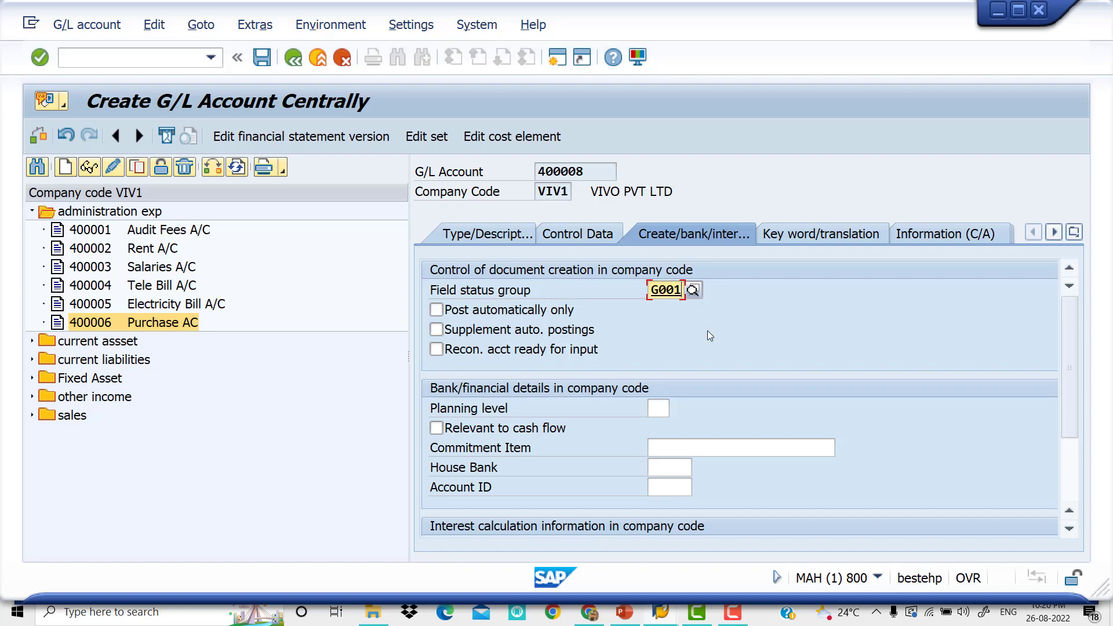
pyautogui.click(258, 62)
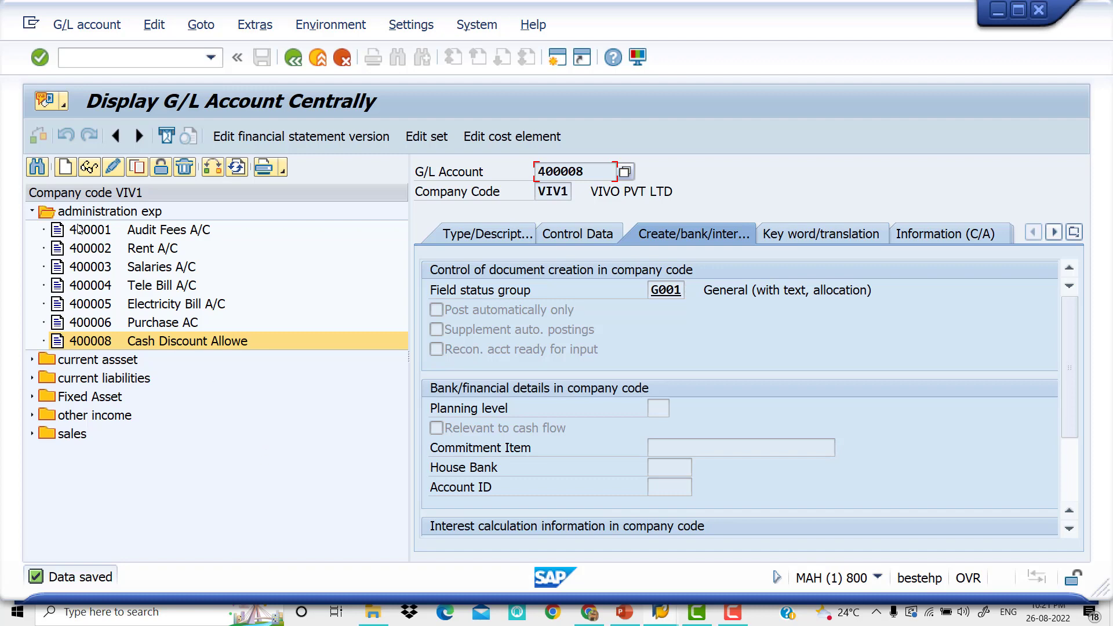
pyautogui.click(32, 211)
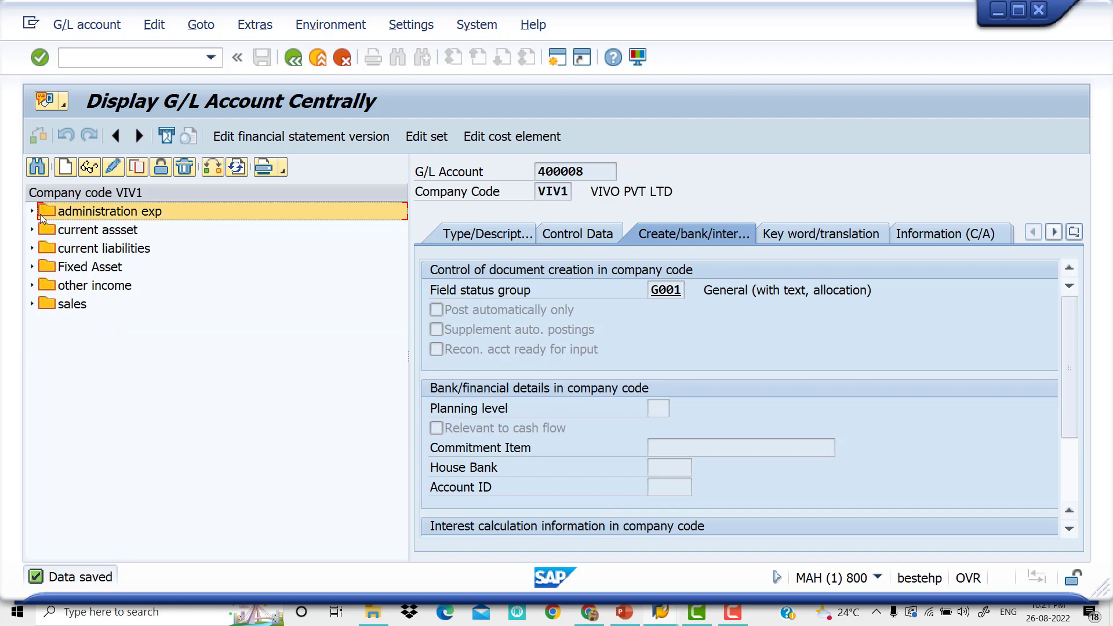
# Check the configuration outline in PowerPoint, and return to SAP to open transaction OBXU for chart of accounts VIV9
pyautogui.click(631, 619)
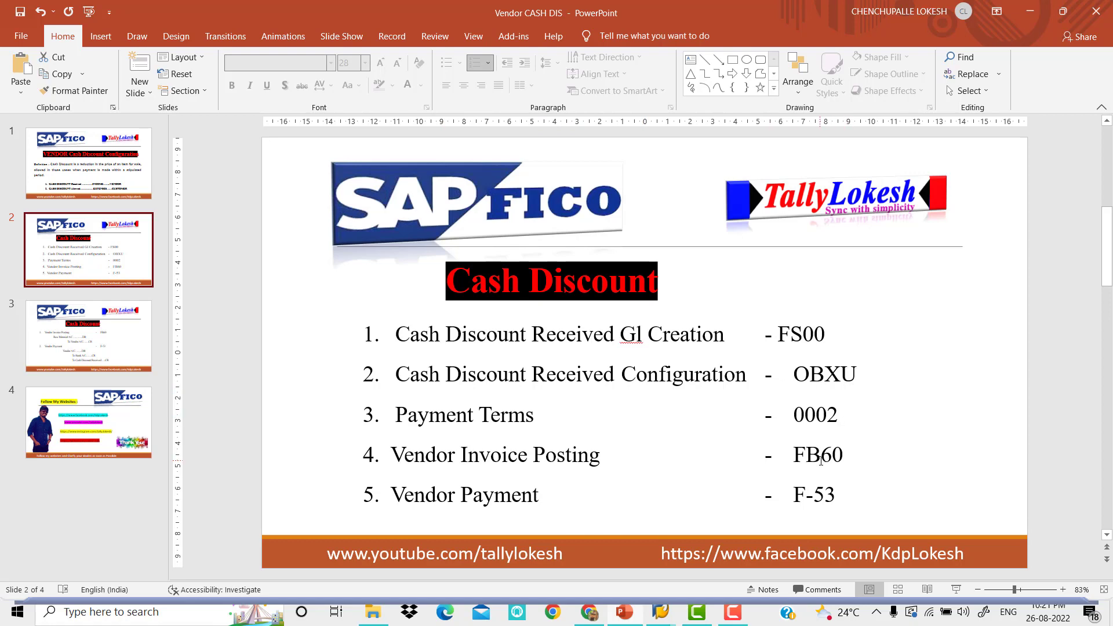
pyautogui.scroll(3, 820, 459)
pyautogui.moveTo(660, 613)
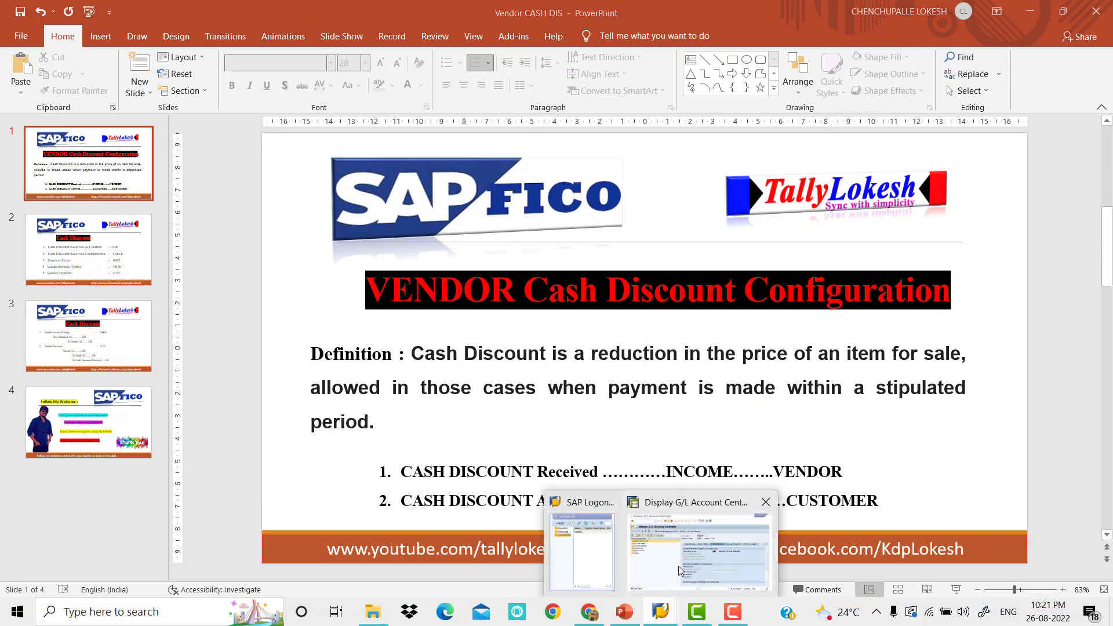
pyautogui.click(681, 570)
pyautogui.write('/NOBXU')
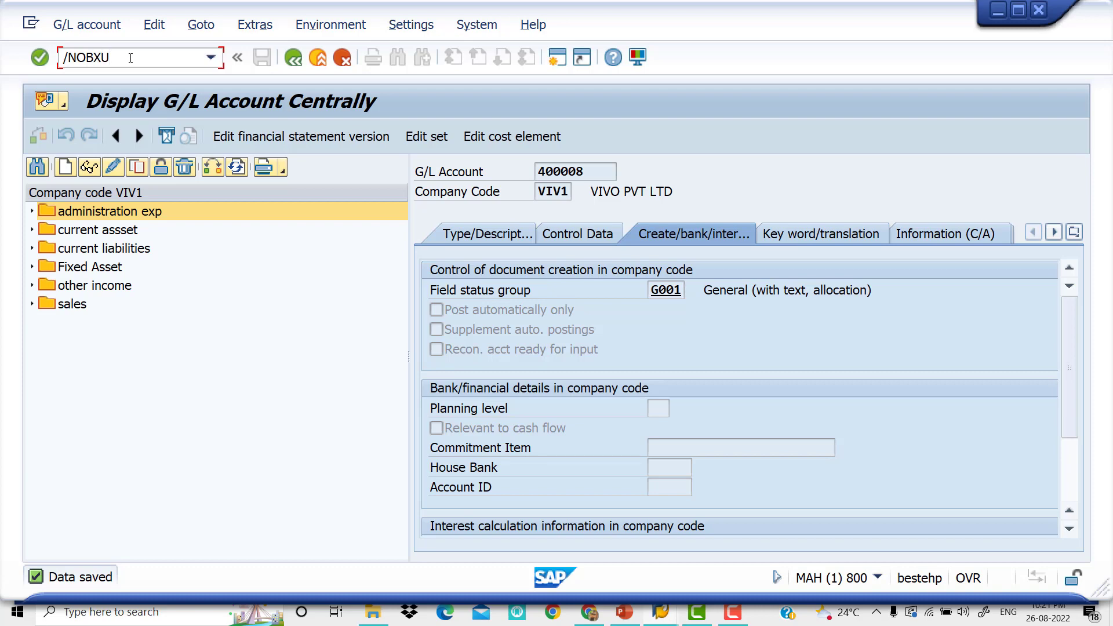
pyautogui.press('Return')
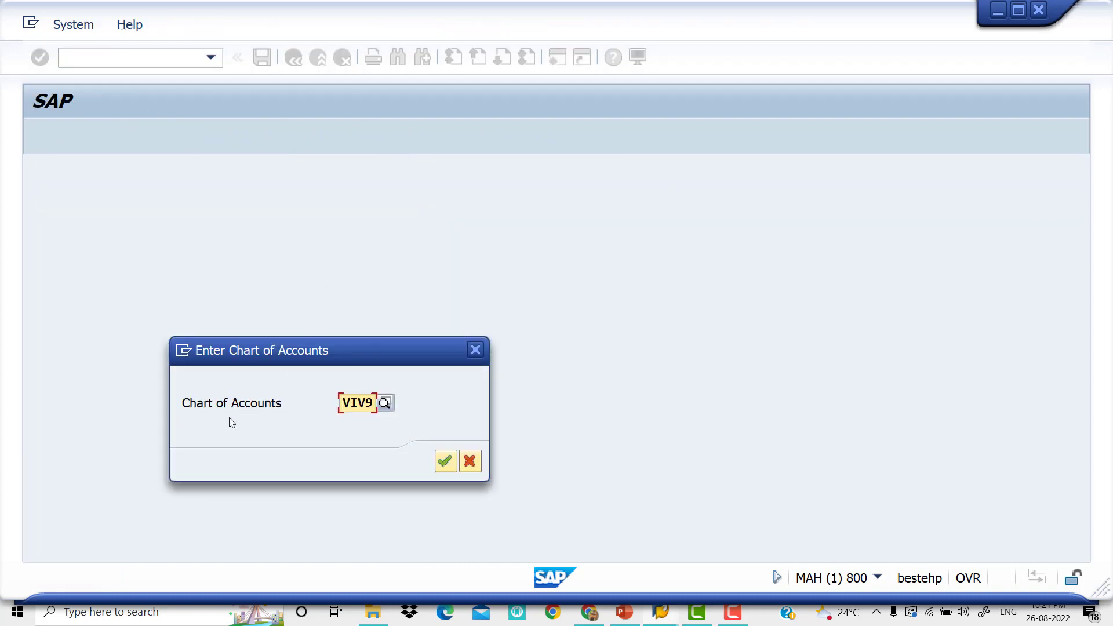
pyautogui.click(447, 465)
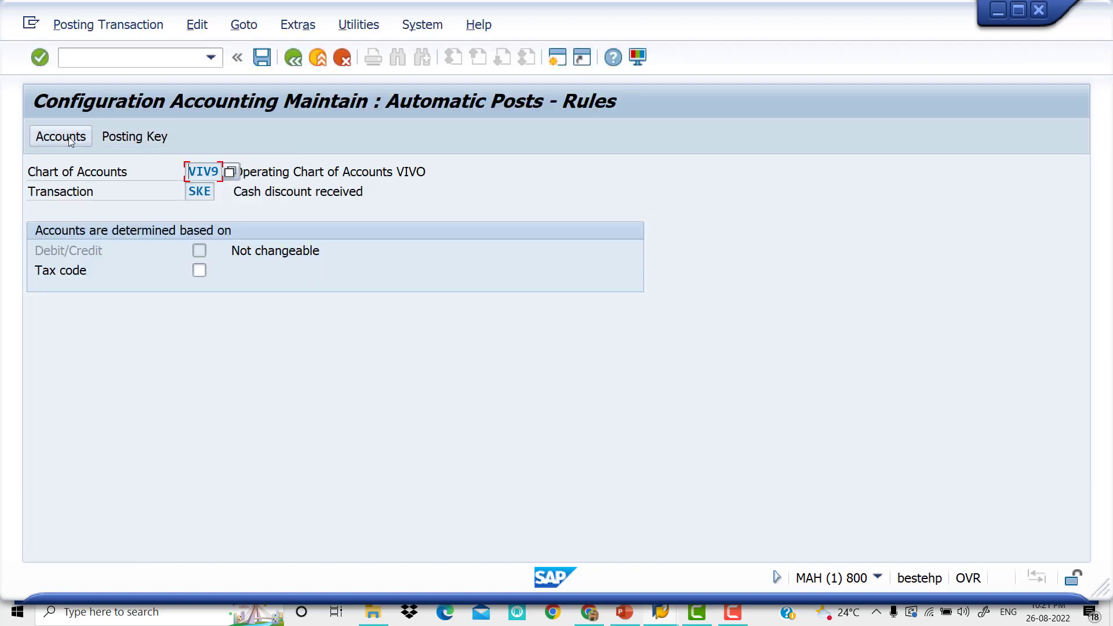
# Save the posting rules for cash discount received, and assign and save G/L account 300305, Cash Discount Receiv, for that transaction
pyautogui.click(122, 138)
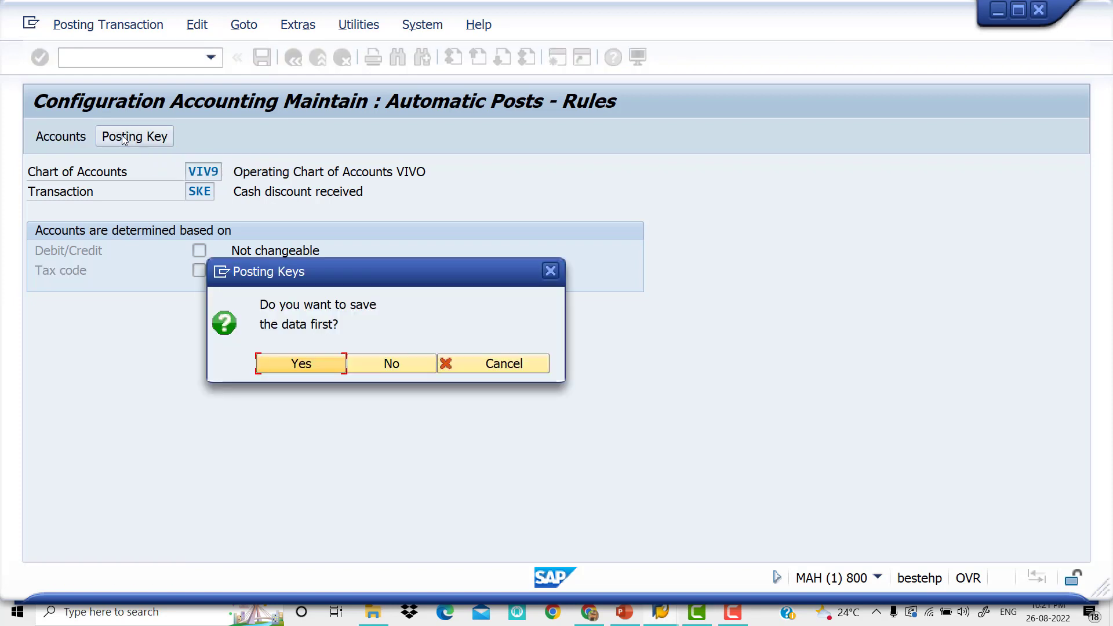
pyautogui.click(311, 364)
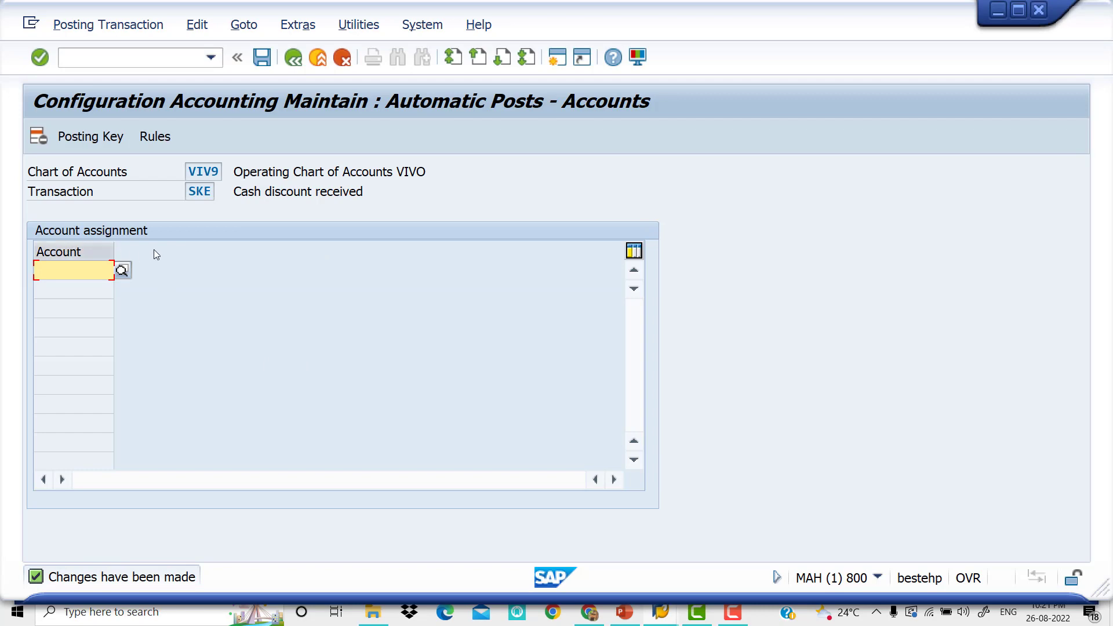
pyautogui.click(123, 274)
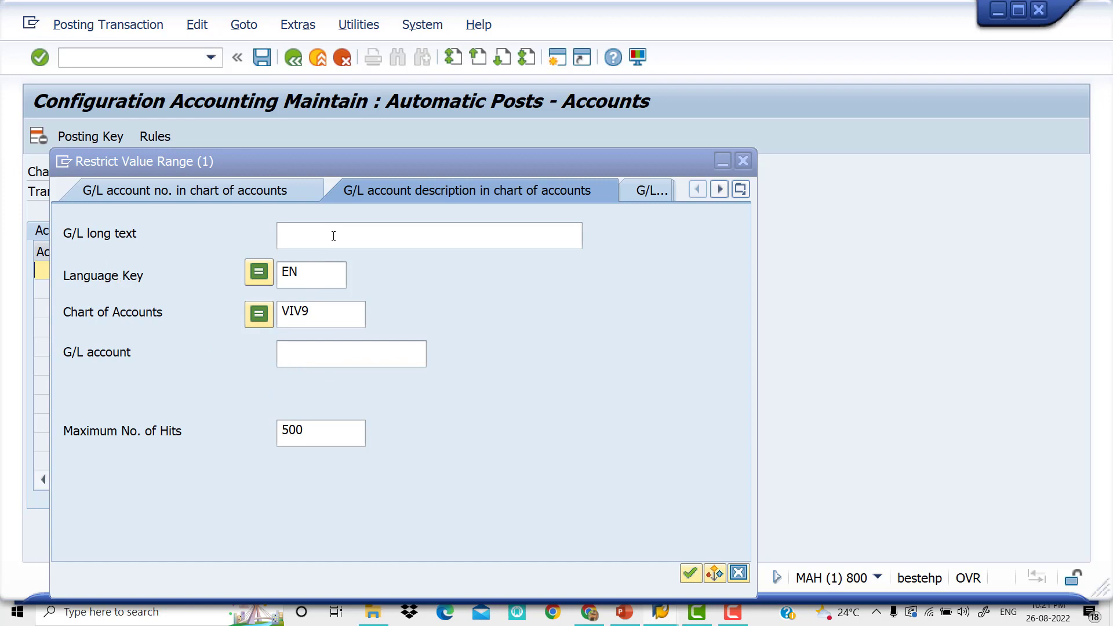
pyautogui.press('Return')
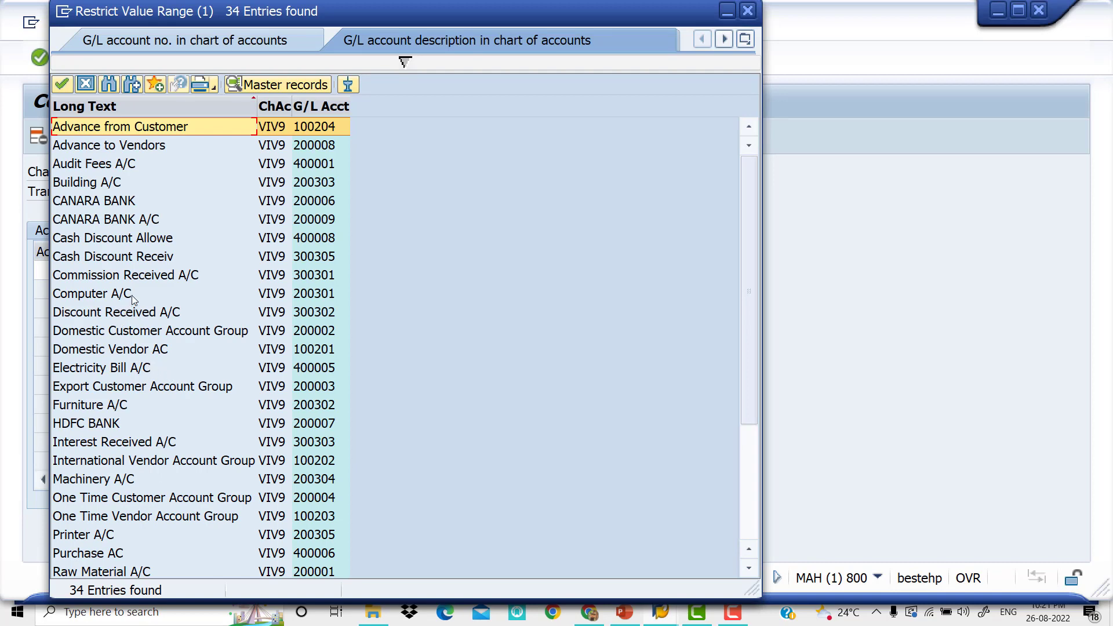
pyautogui.scroll(-5, 135, 276)
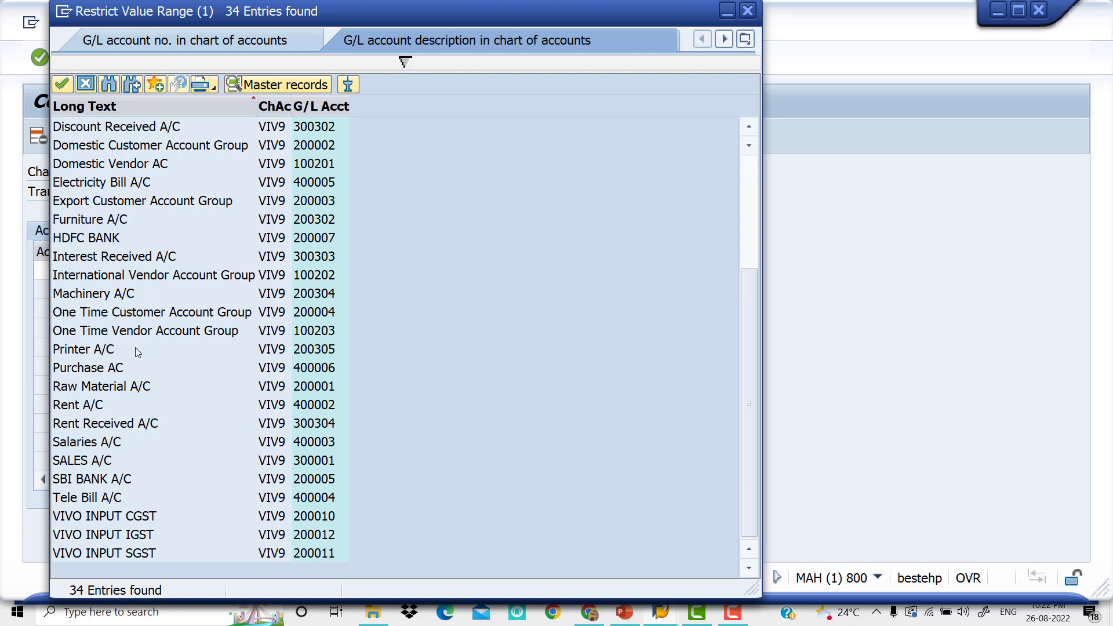
pyautogui.scroll(5, 136, 343)
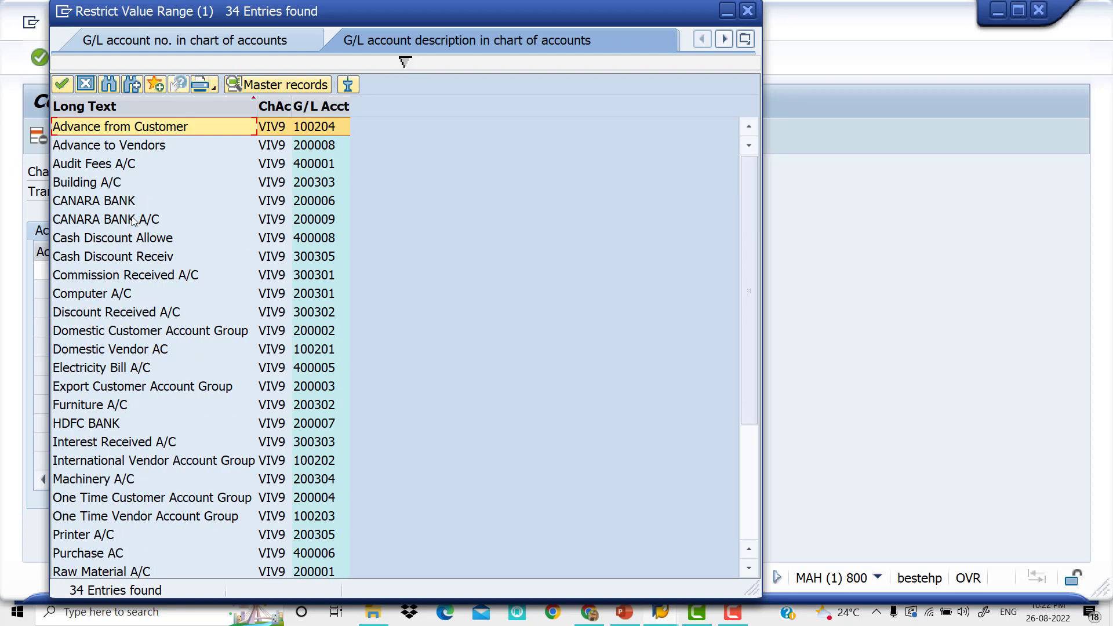
pyautogui.click(143, 258)
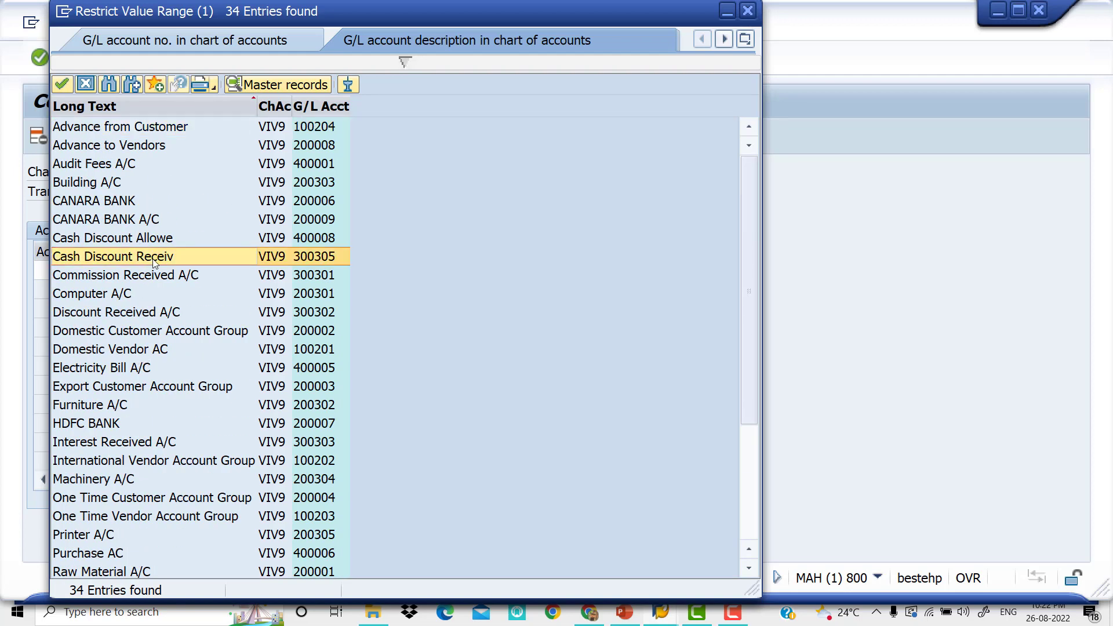
pyautogui.doubleClick(154, 261)
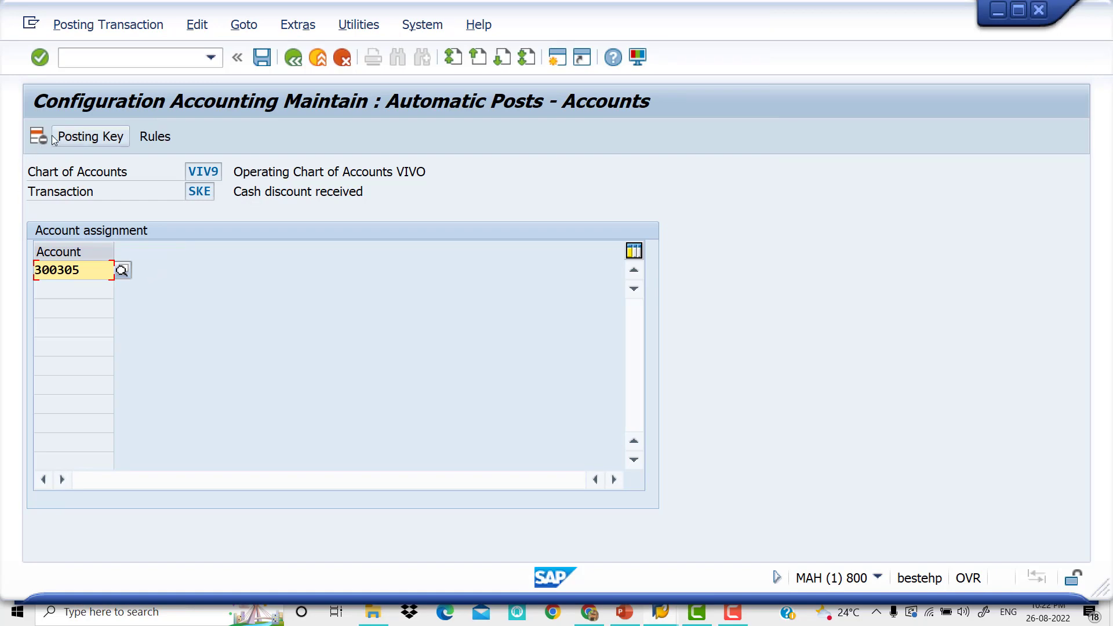
pyautogui.click(261, 62)
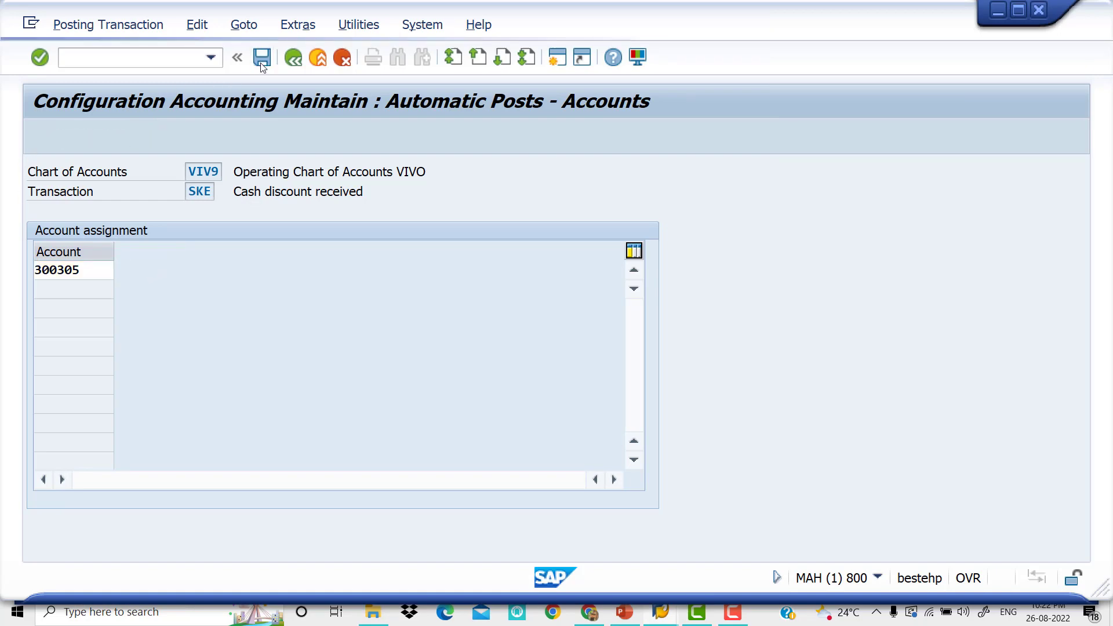
# Check the cash discount configuration outline on slide 2 of the PowerPoint presentation
pyautogui.click(324, 348)
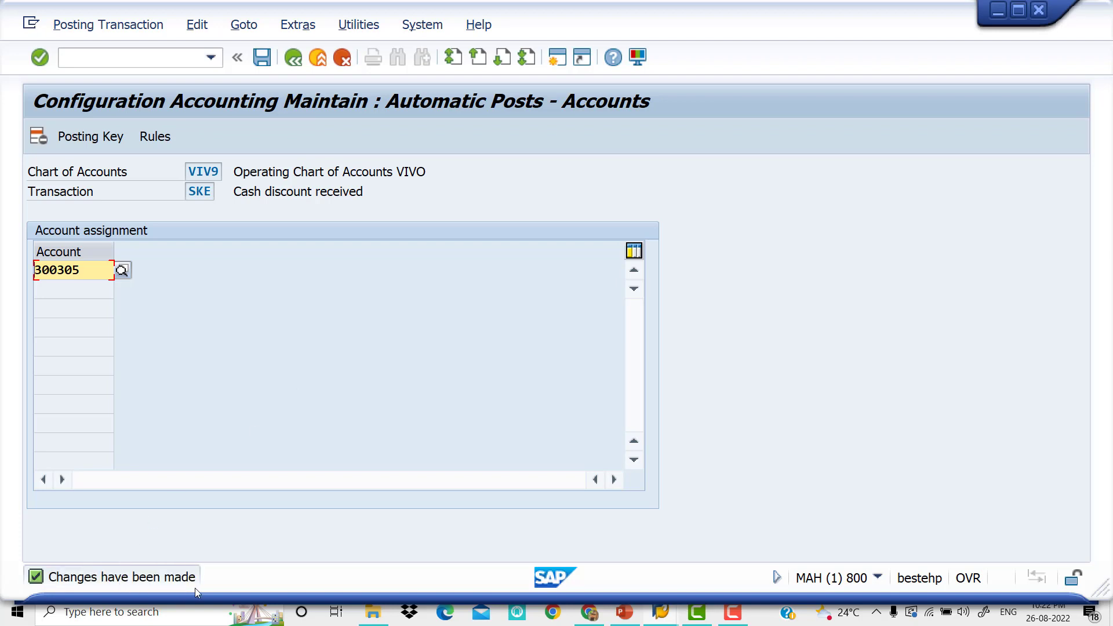
pyautogui.click(624, 613)
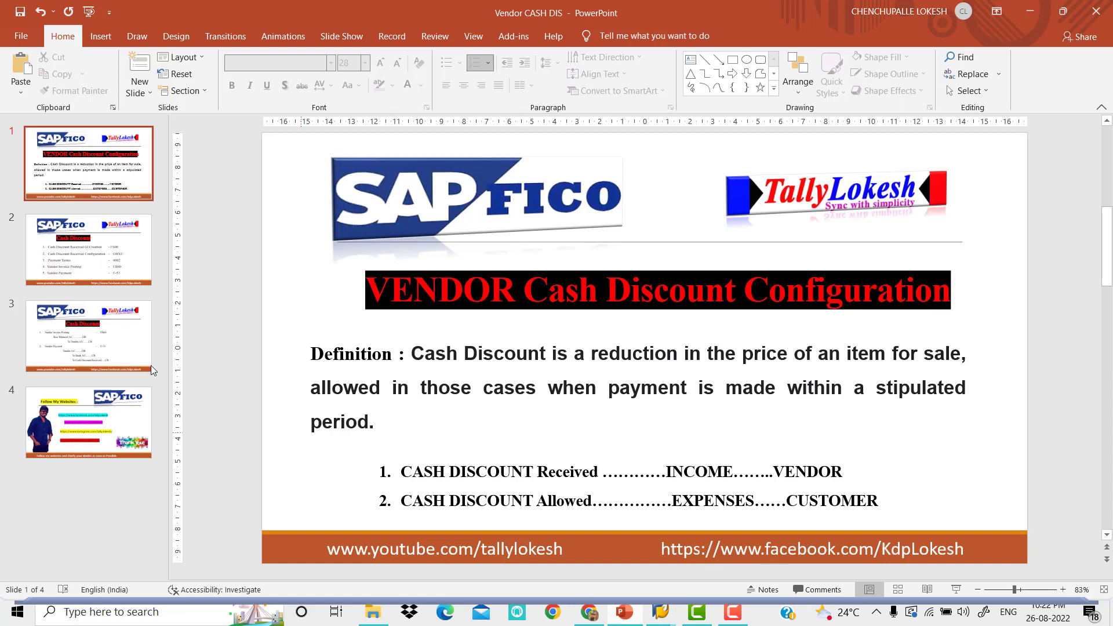
pyautogui.click(94, 277)
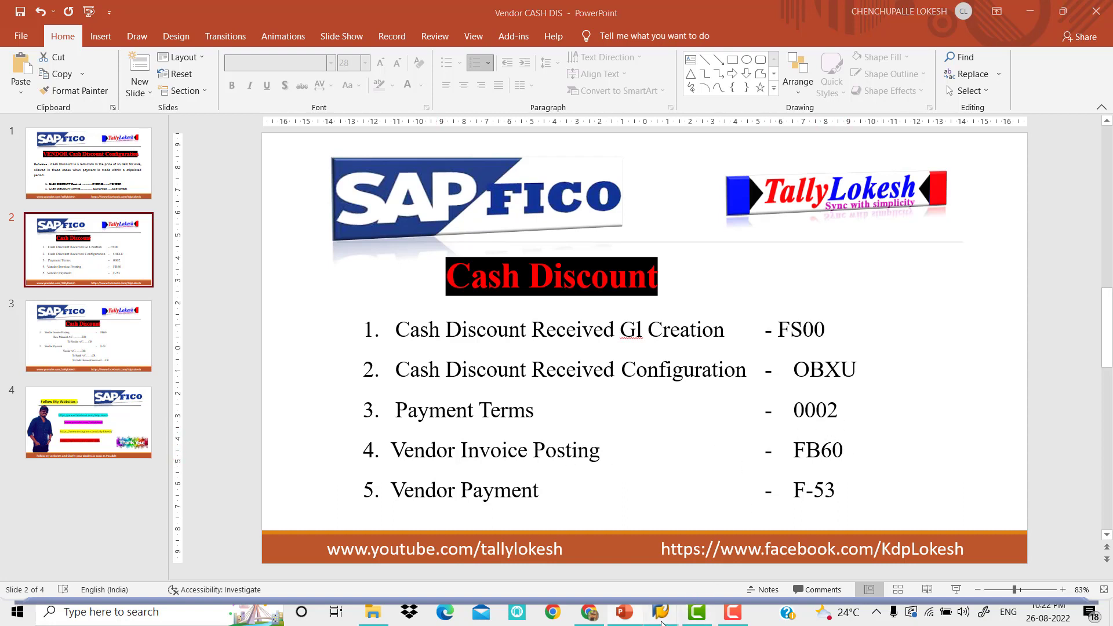
# Return to SAP and open transaction FB60 for entering a vendor invoice
pyautogui.moveTo(660, 611)
pyautogui.click(693, 536)
pyautogui.click(128, 58)
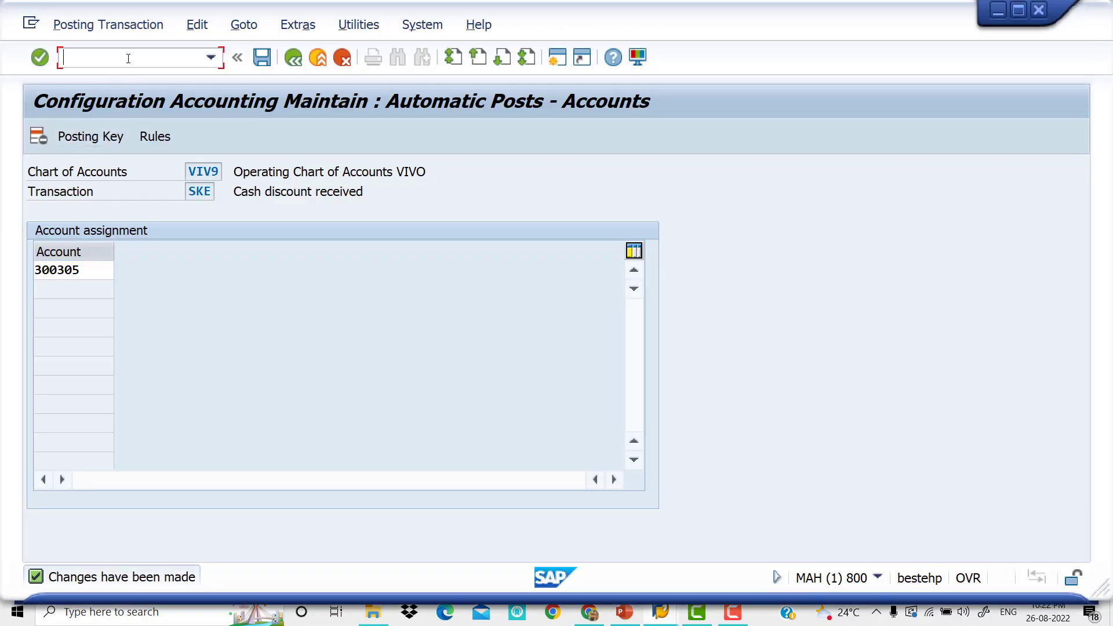
pyautogui.write('/NF')
pyautogui.press('BackSpace')
pyautogui.press('BackSpace')
pyautogui.press('BackSpace')
pyautogui.write('/NFB60')
pyautogui.press('Return')
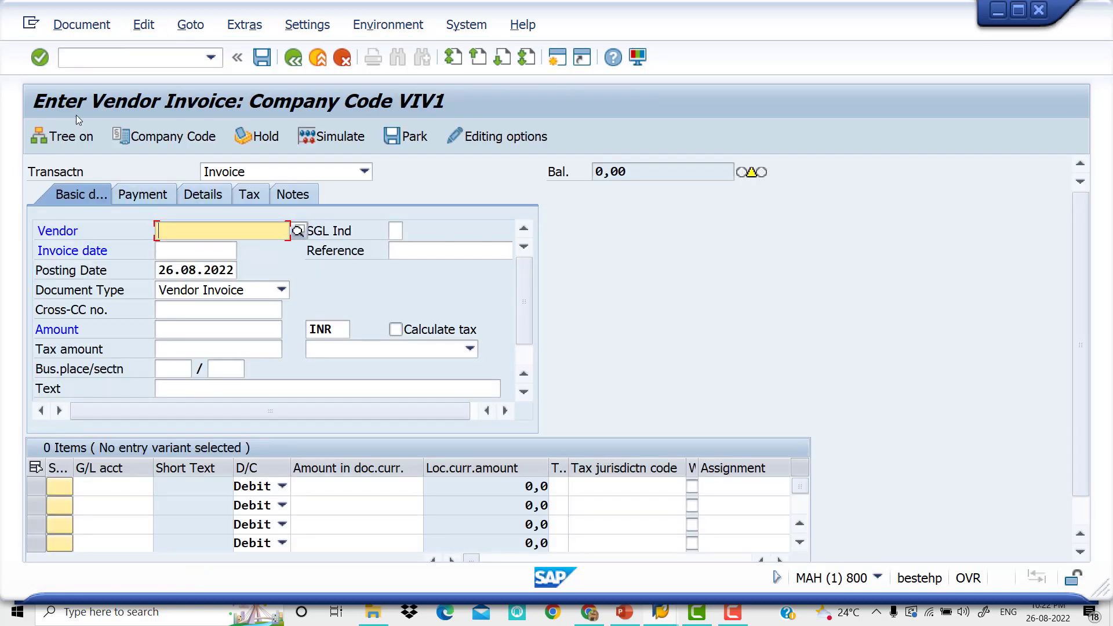
# Enter vendor ARUNA MERCHANTS1, invoice date 26.08.2022 and reference VENDOR-48 in the invoice's basic data
pyautogui.click(305, 233)
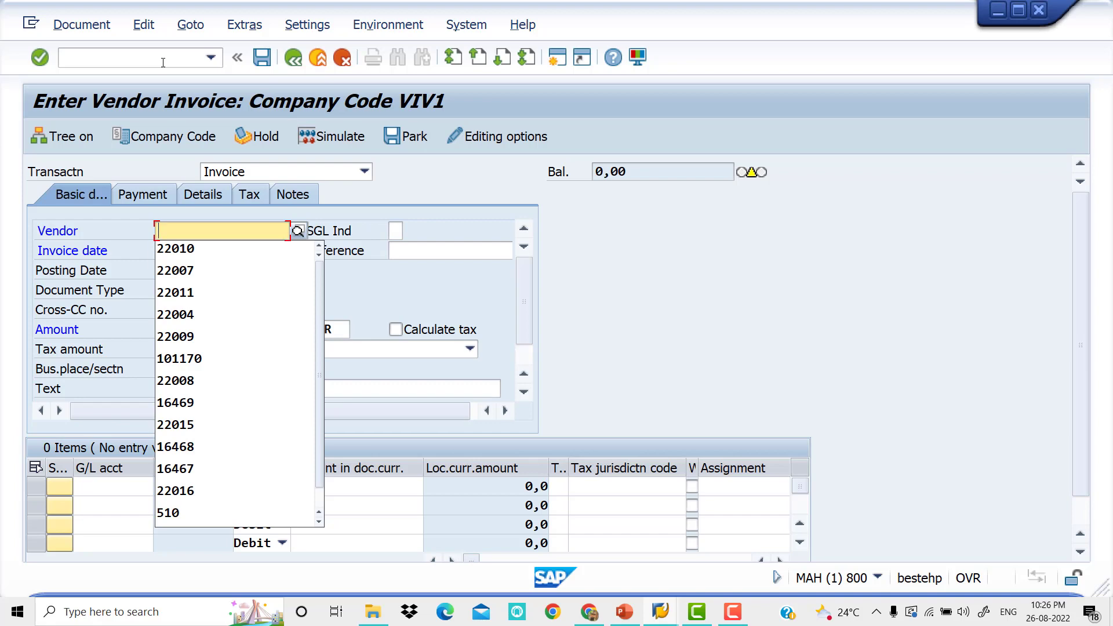
pyautogui.press('Down')
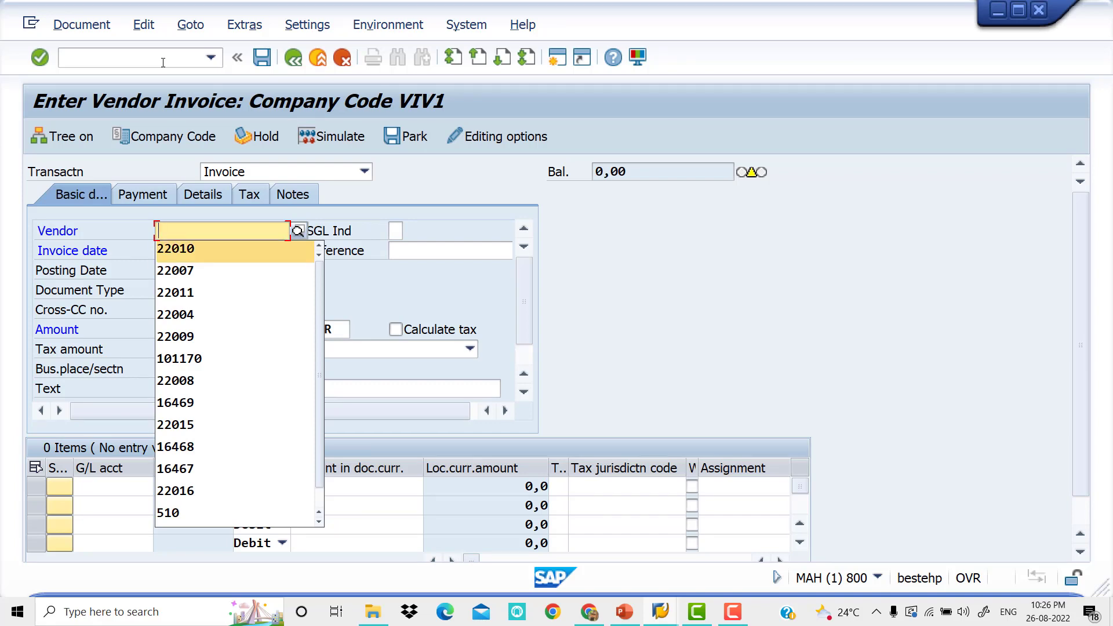
pyautogui.press('Tab')
pyautogui.press('Tab')
pyautogui.press('Down')
pyautogui.press('Tab')
pyautogui.press('Down')
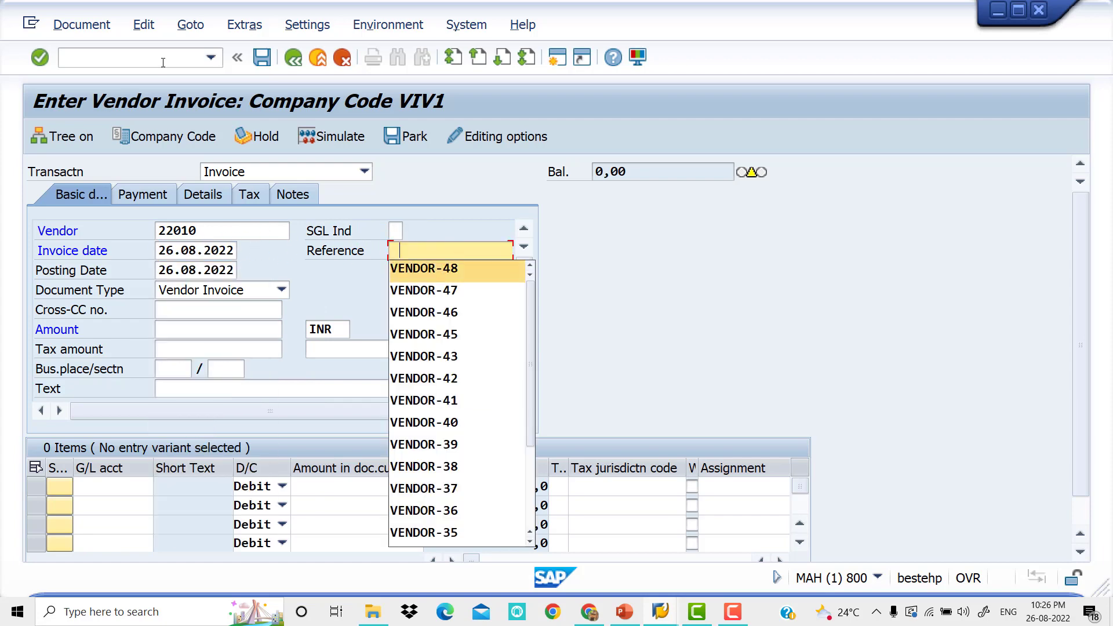
pyautogui.press('Tab')
pyautogui.press('Tab')
pyautogui.press('Tab')
pyautogui.press('Tab')
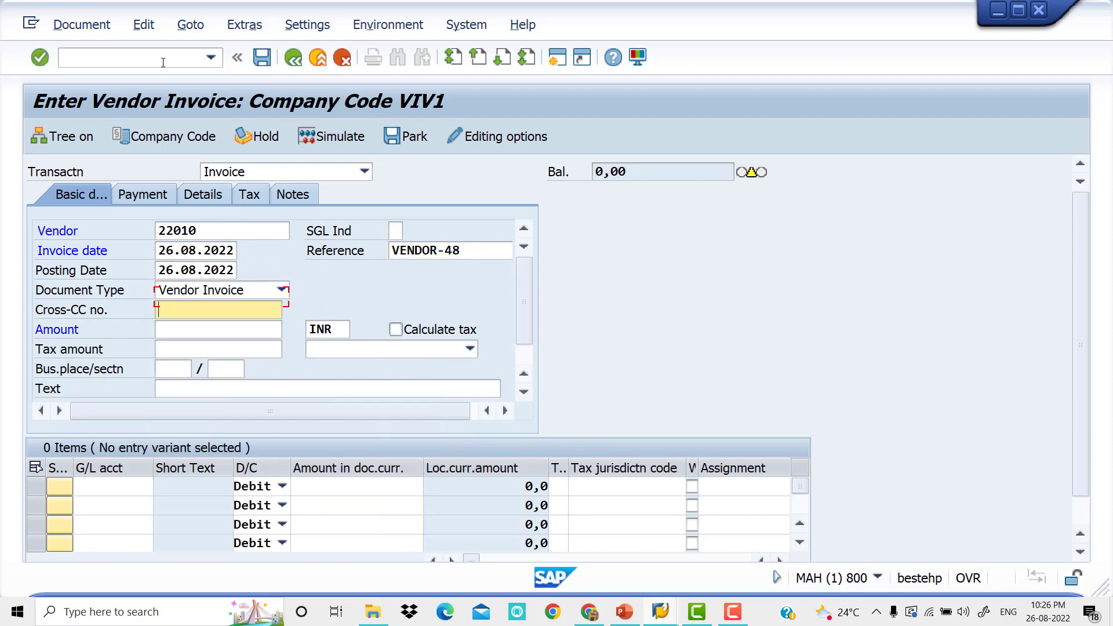
# Set the invoice amount to 50000 INR and its text to VENDOR INVOICE
pyautogui.press('Down')
pyautogui.press('Down')
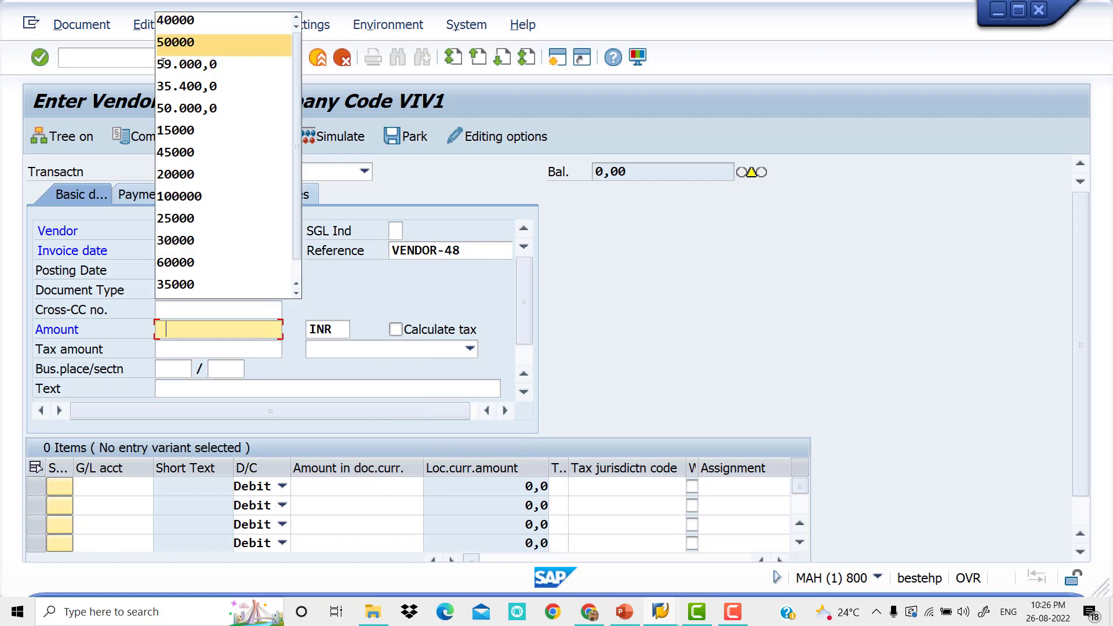
pyautogui.press('Tab')
pyautogui.press('Tab')
pyautogui.press('Tab')
pyautogui.press('Tab')
pyautogui.press('Tab')
pyautogui.press('Tab')
pyautogui.press('Tab')
pyautogui.press('Down')
# Enter G/L account 200001 with a debit amount of 50000 in the first line item
pyautogui.press('Tab')
pyautogui.press('Tab')
pyautogui.press('Down')
pyautogui.press('Tab')
pyautogui.press('Tab')
pyautogui.press('Tab')
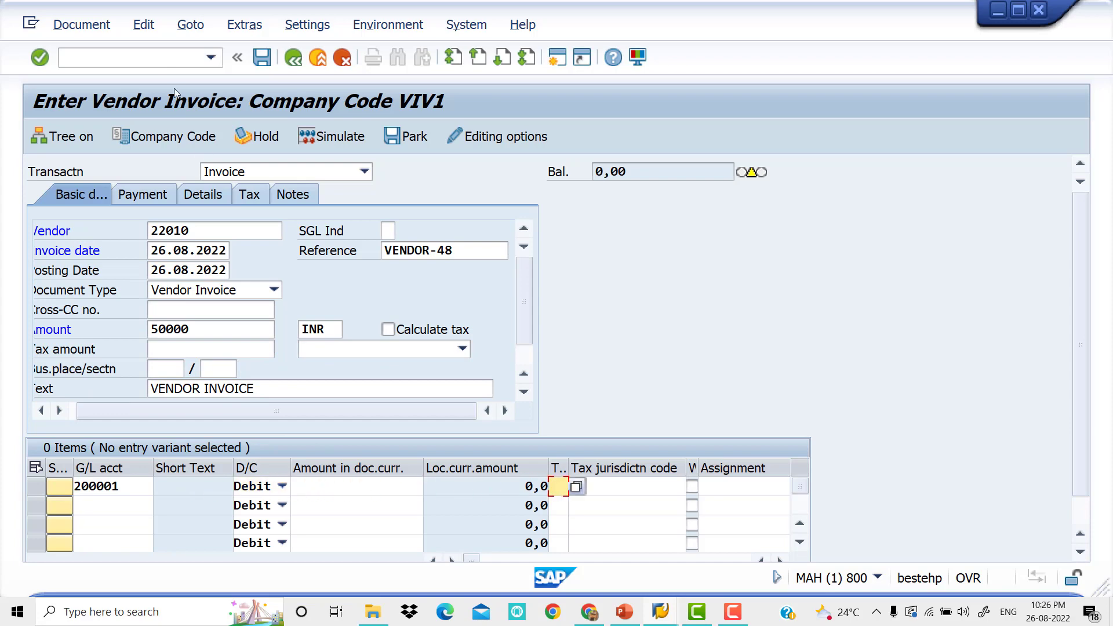
pyautogui.click(353, 486)
pyautogui.click(353, 486)
pyautogui.press('Down')
pyautogui.press('Down')
pyautogui.press('Tab')
# Complete the first line item with value date 26.06.2022, text Raw Material and business area VIV0
pyautogui.press('Tab')
pyautogui.press('Tab')
pyautogui.press('Tab')
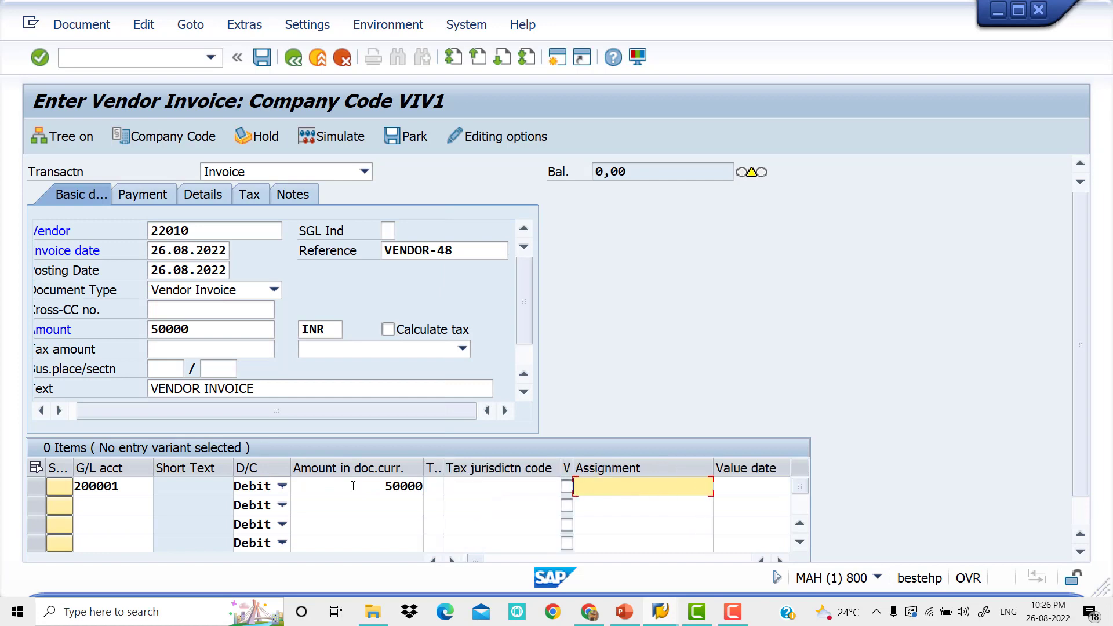
pyautogui.press('Tab')
pyautogui.press('space')
pyautogui.press('Down')
pyautogui.press('Tab')
pyautogui.press('space')
pyautogui.press('Down')
pyautogui.press('Tab')
pyautogui.press('Tab')
pyautogui.press('space')
pyautogui.press('Down')
pyautogui.press('Tab')
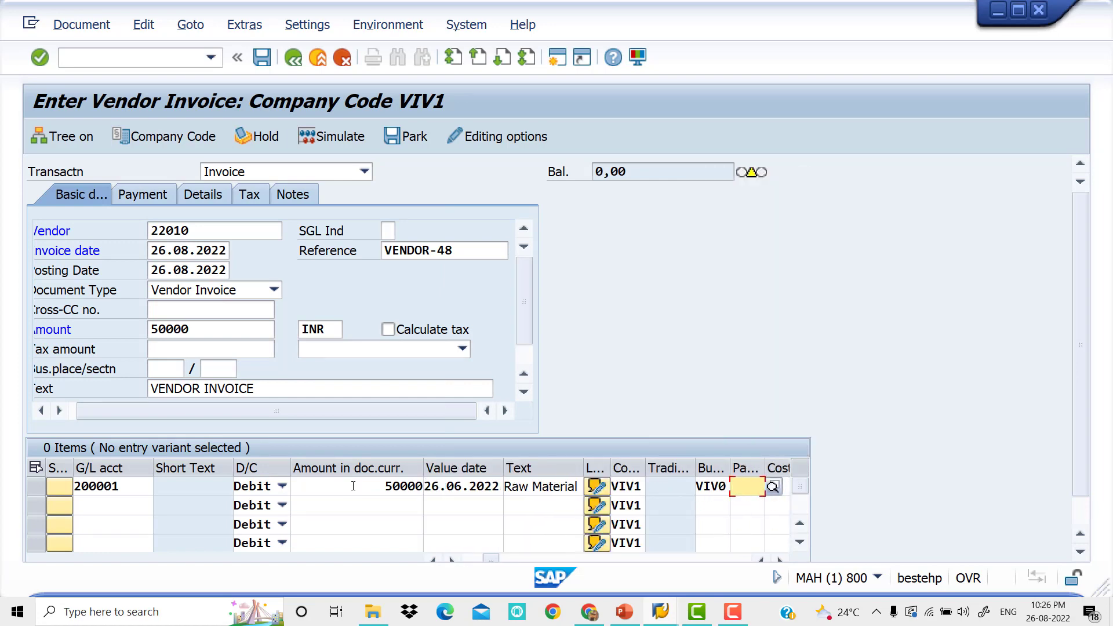
# Check the invoice's payment data for payment terms, and abandon the invoice entry without posting
pyautogui.click(162, 196)
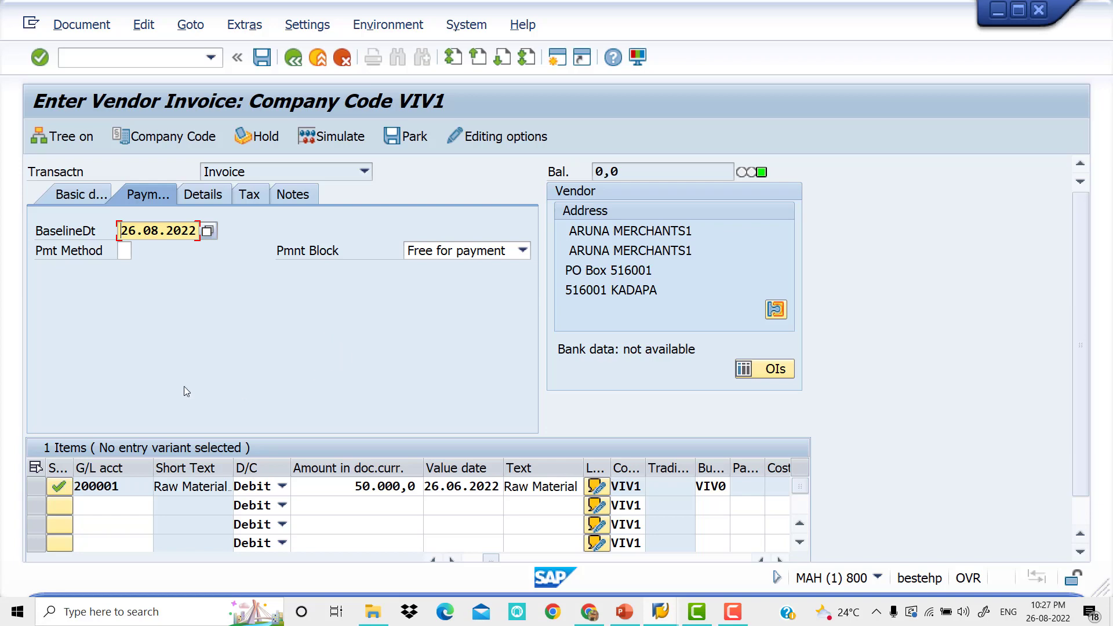
pyautogui.click(175, 61)
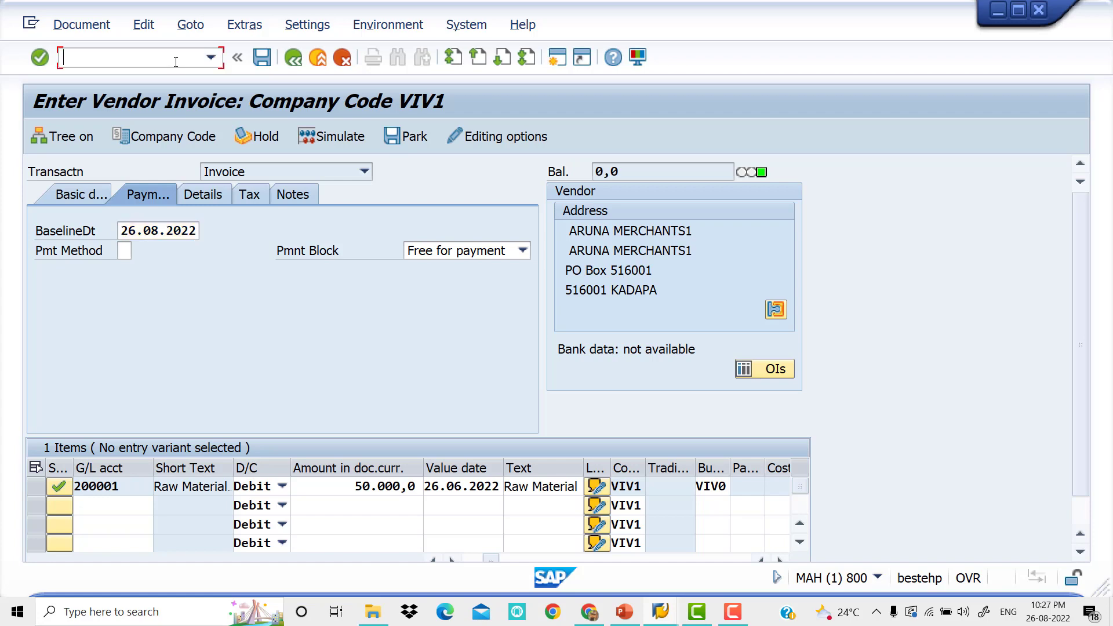
pyautogui.write('/n')
pyautogui.press('Return')
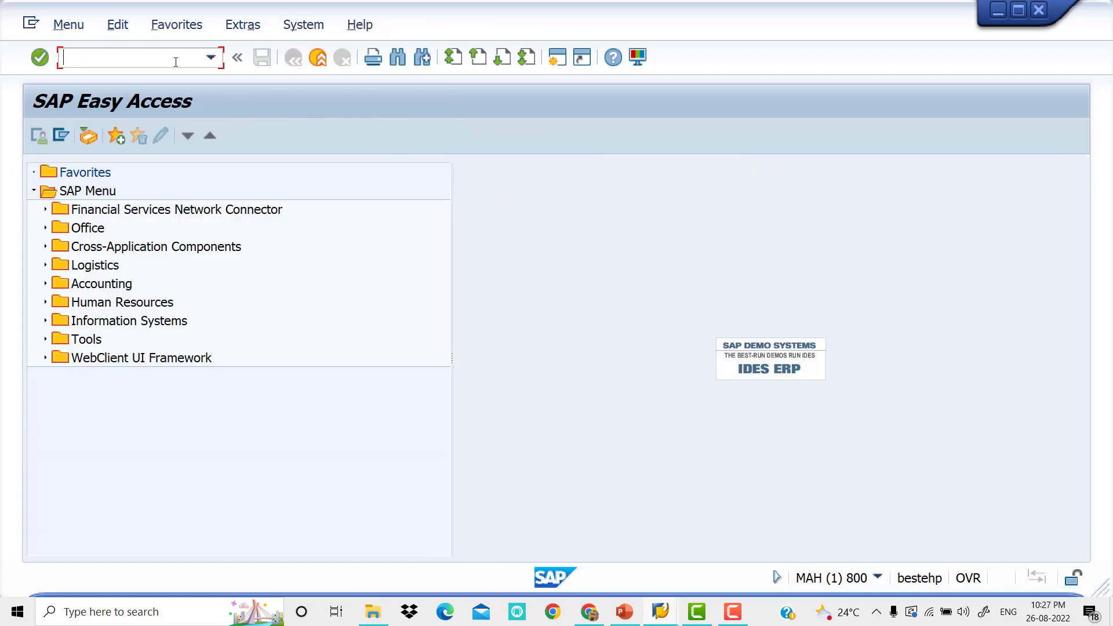
# Open transaction XK02 and choose vendor ARUNA MERCHANTS1 in company code VIV1
pyautogui.write('XK02')
pyautogui.press('Return')
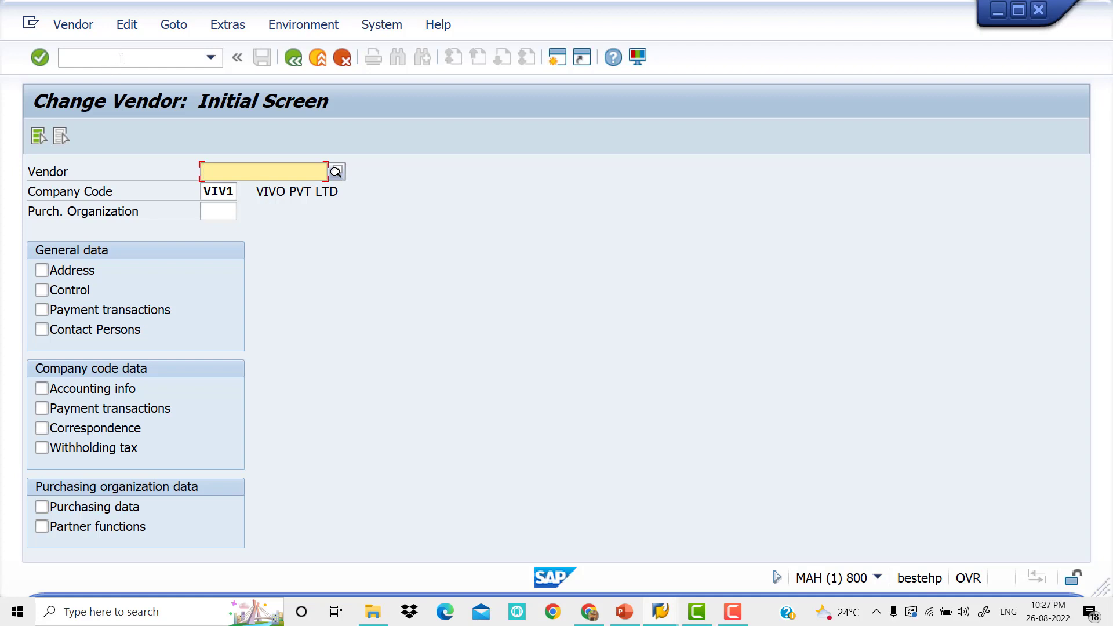
pyautogui.click(336, 172)
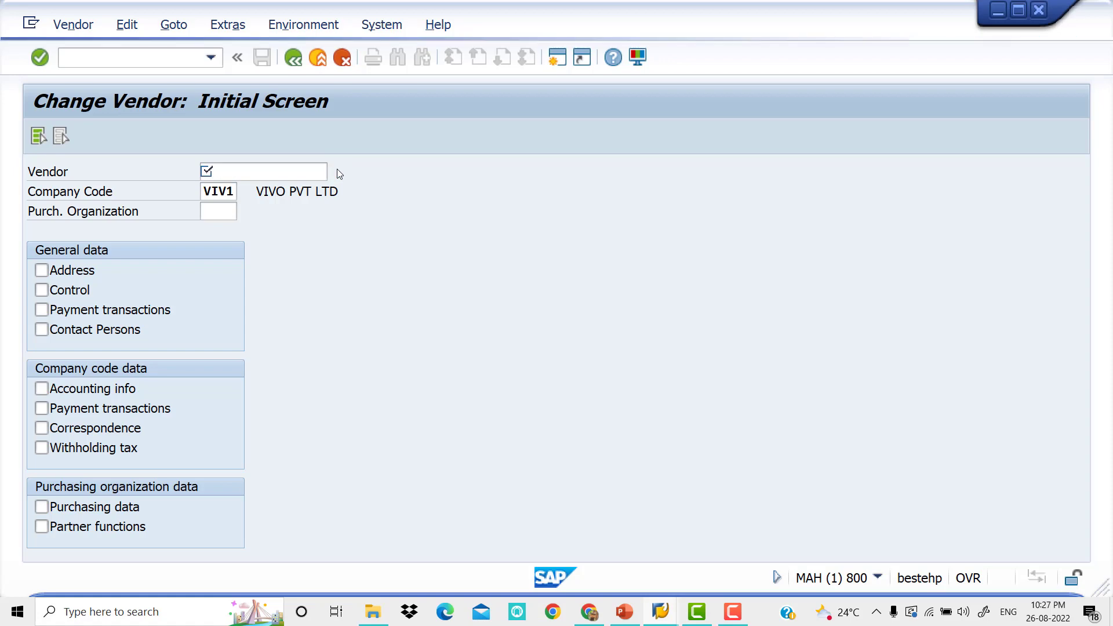
pyautogui.press('Return')
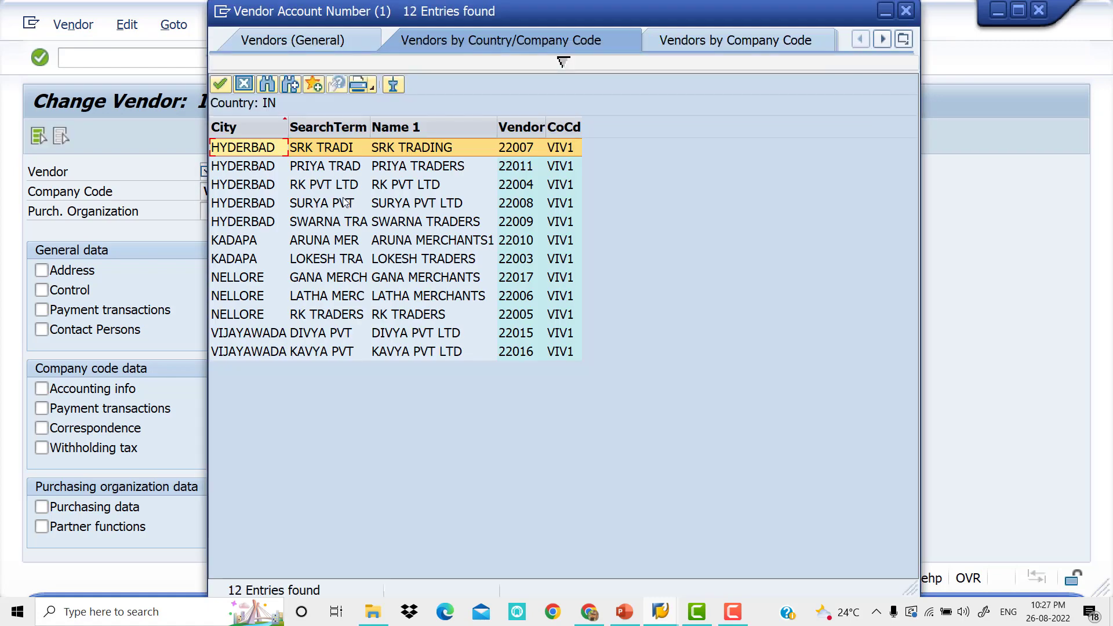
pyautogui.doubleClick(345, 240)
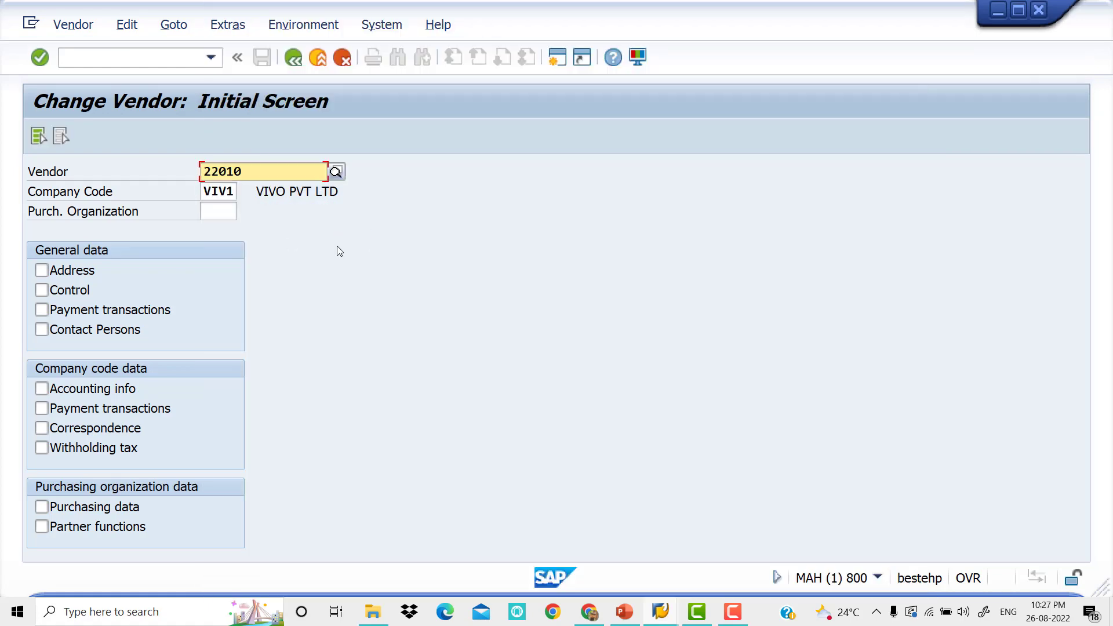
# Select all available data views for the vendor and proceed to the company code's payment transactions data
pyautogui.click(38, 137)
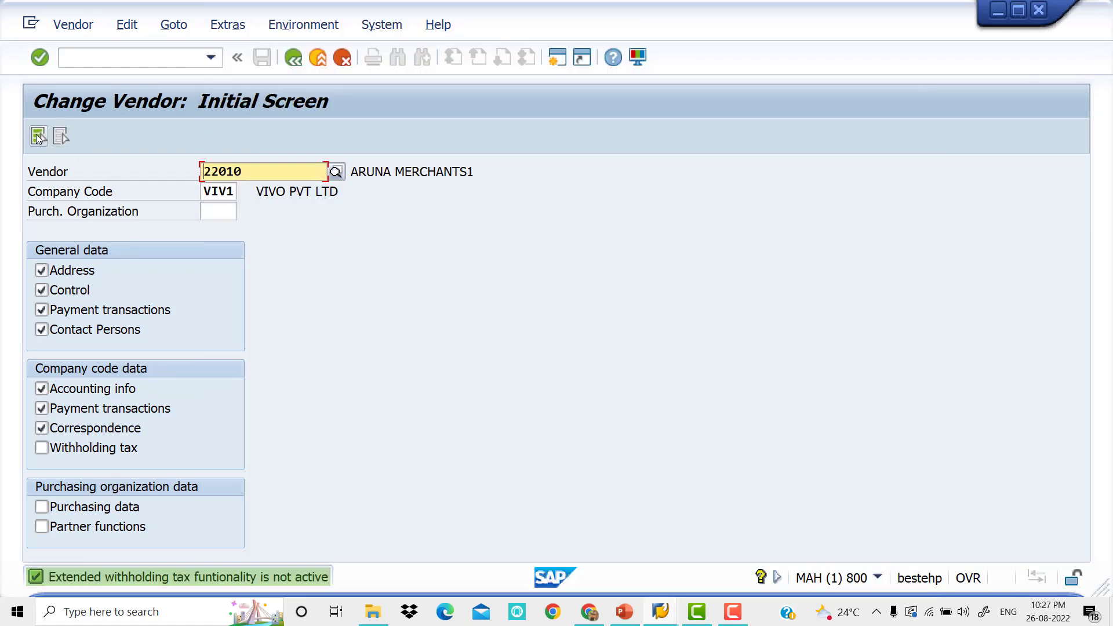
pyautogui.press('Return')
pyautogui.press('Return')
pyautogui.press('Return')
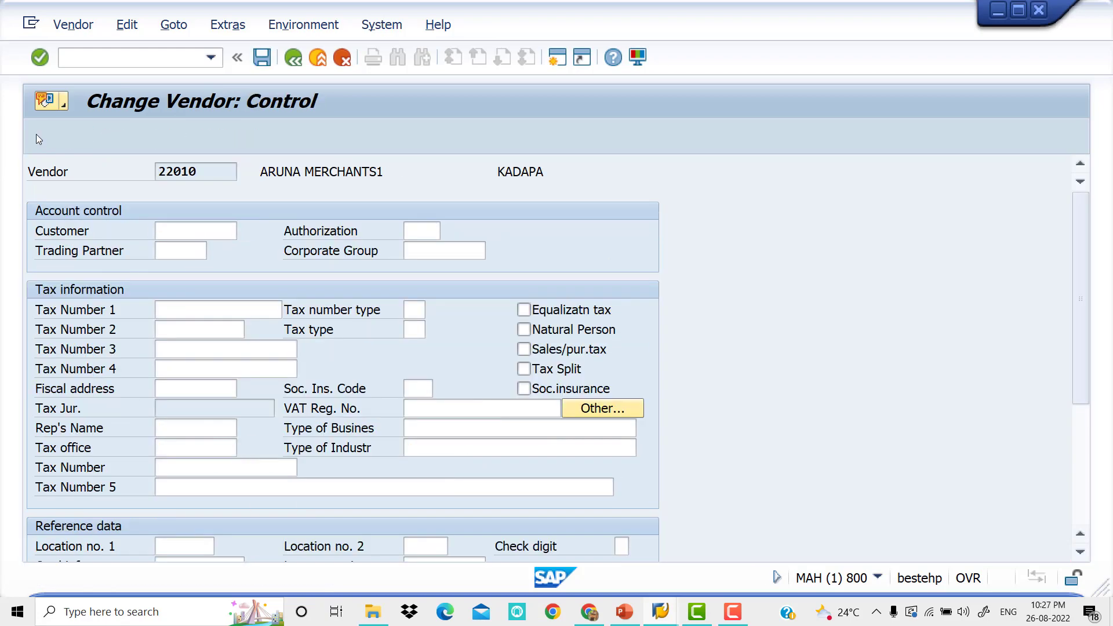
pyautogui.press('Return')
pyautogui.press('Return')
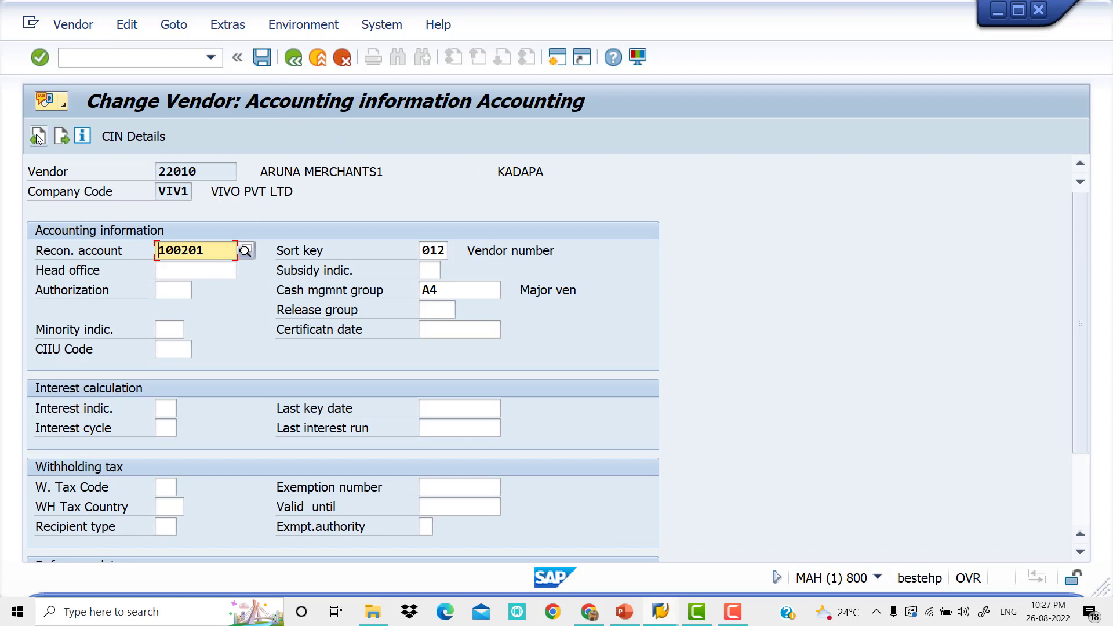
pyautogui.press('Return')
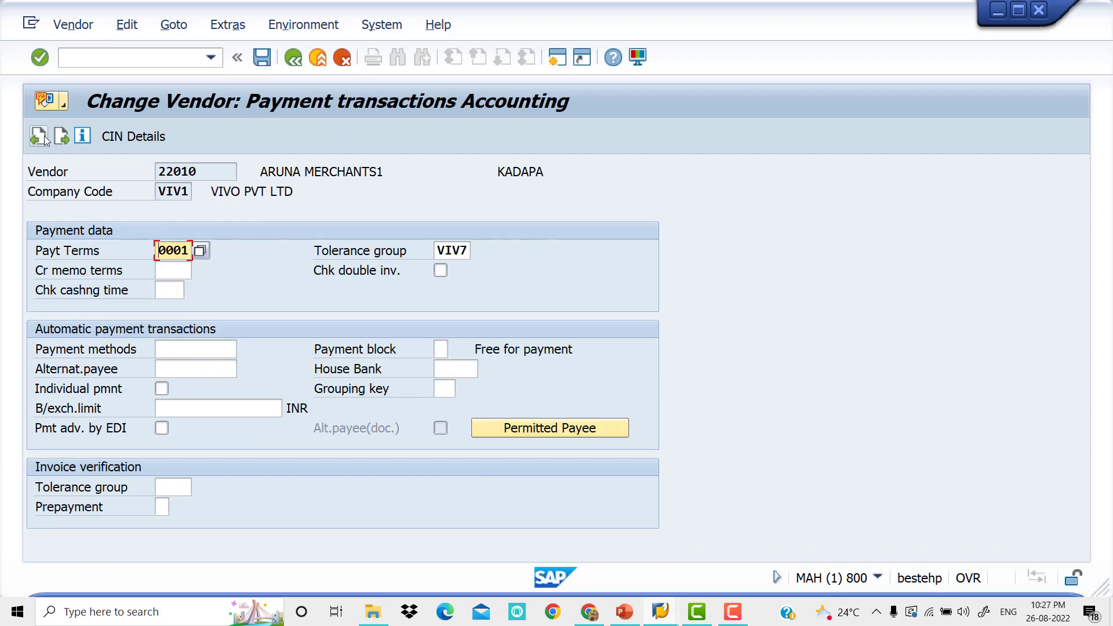
# Set the vendor's payment terms to 0002 and save the vendor master record
pyautogui.click(200, 251)
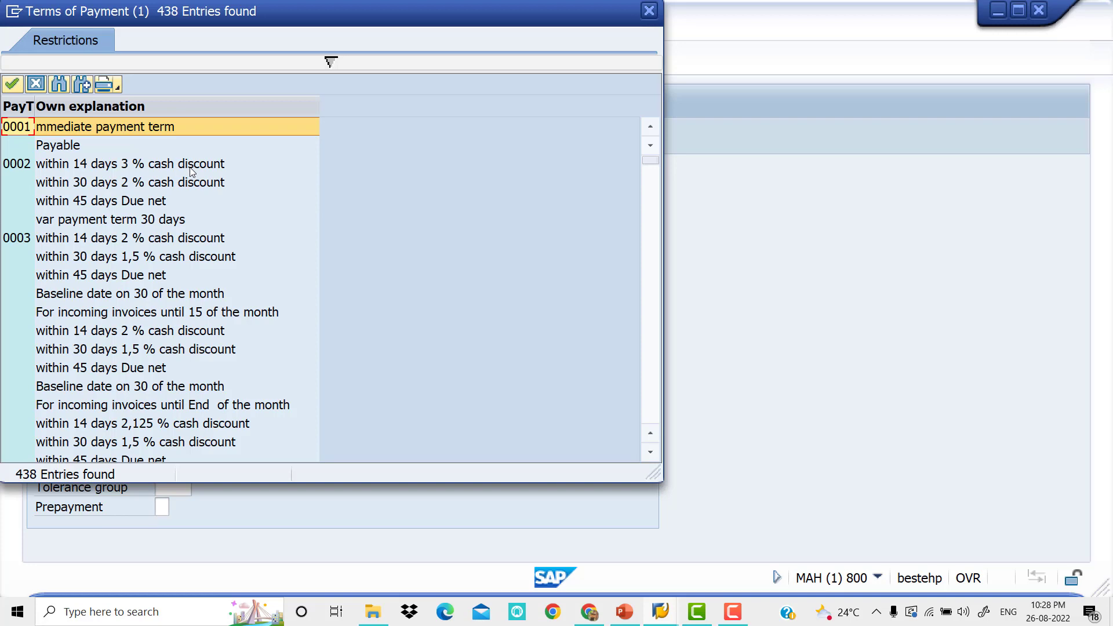
pyautogui.click(46, 165)
pyautogui.doubleClick(46, 165)
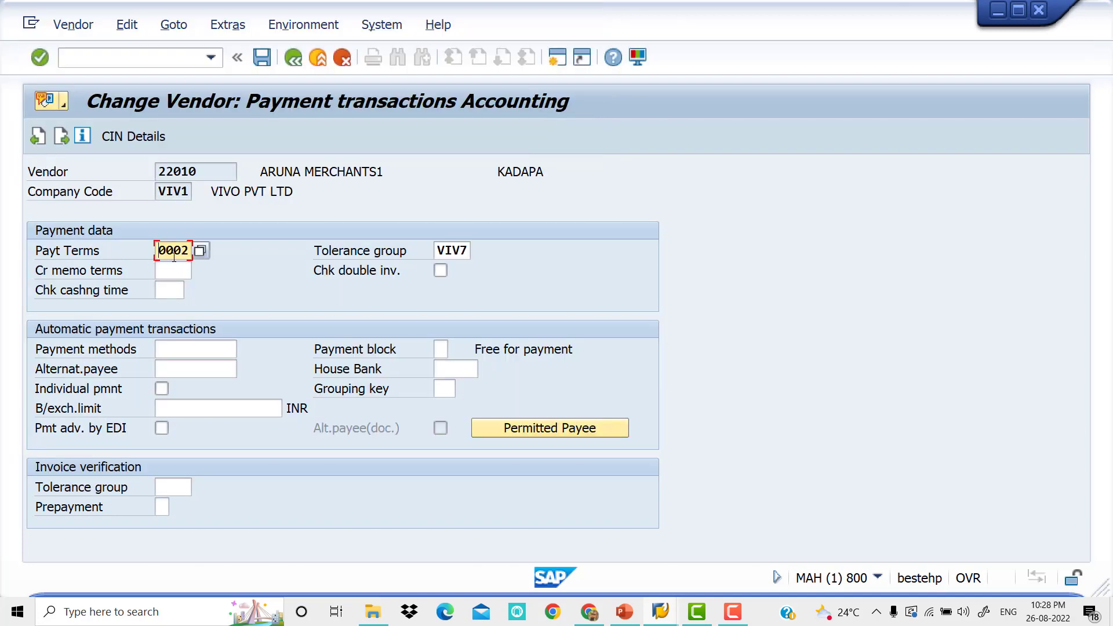
pyautogui.click(262, 60)
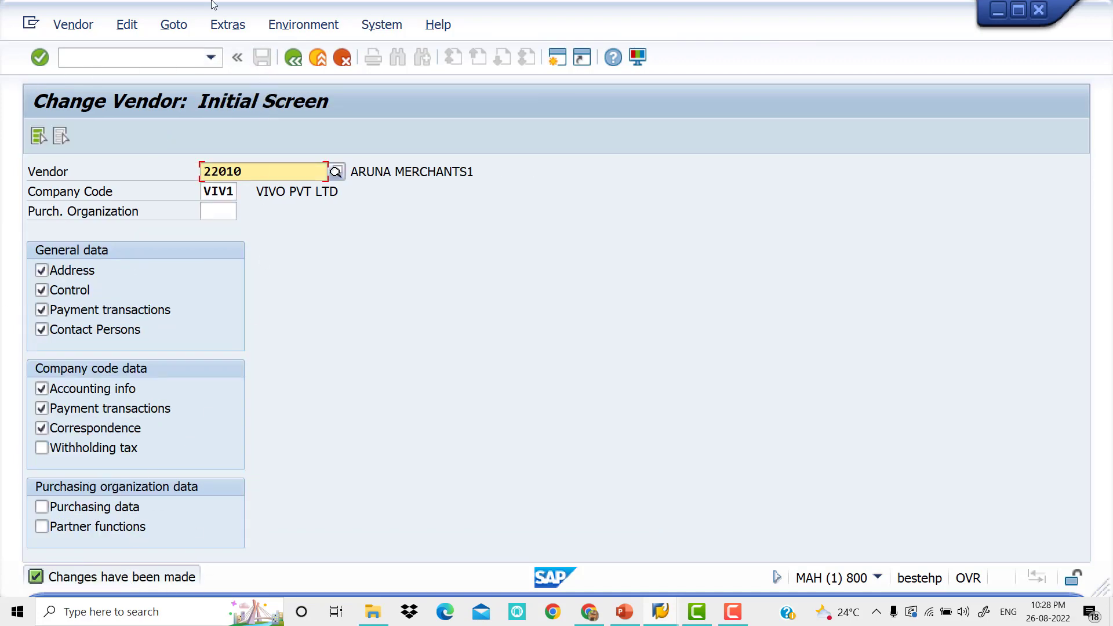
# Open transaction FB60 again and choose vendor ARUNA MERCHANTS1 by searching country IN within company code VIV1
pyautogui.click(152, 66)
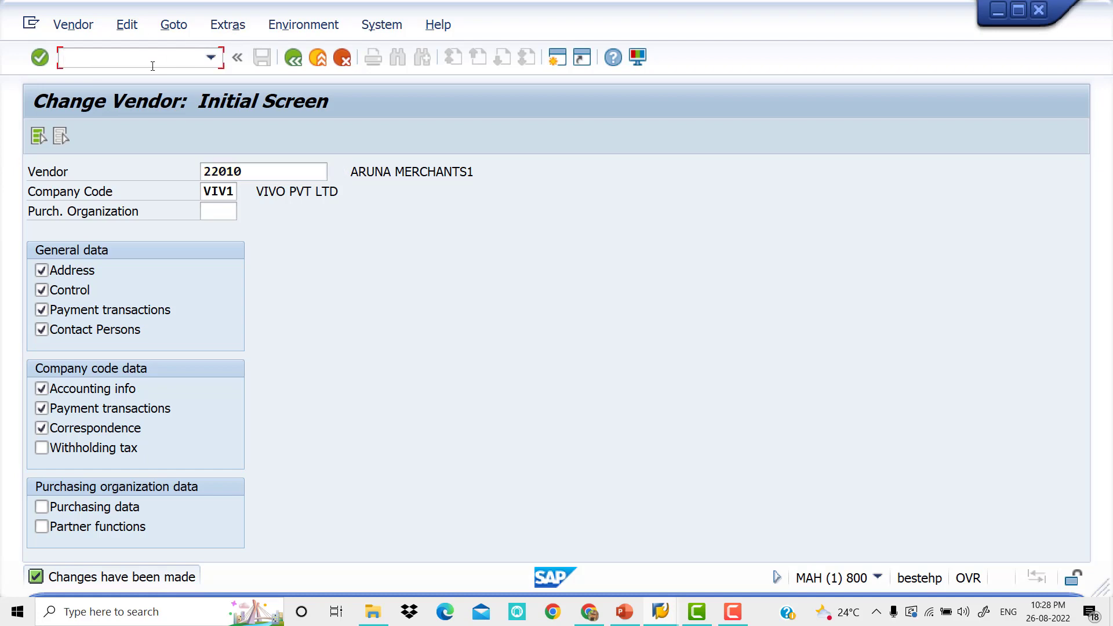
pyautogui.write('/NFB60')
pyautogui.press('Return')
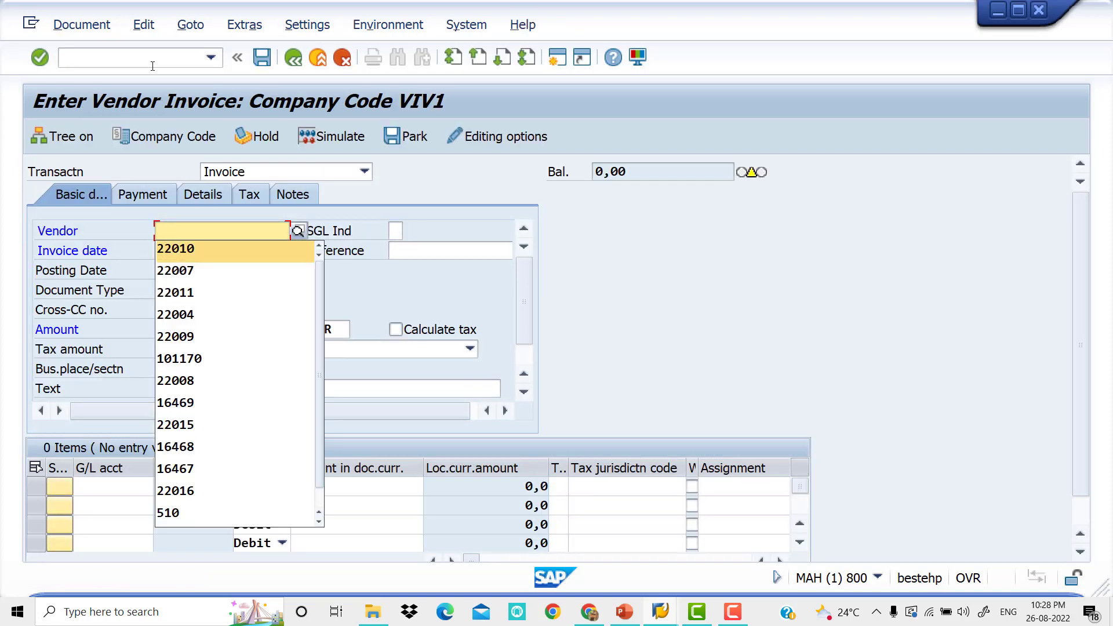
pyautogui.click(300, 233)
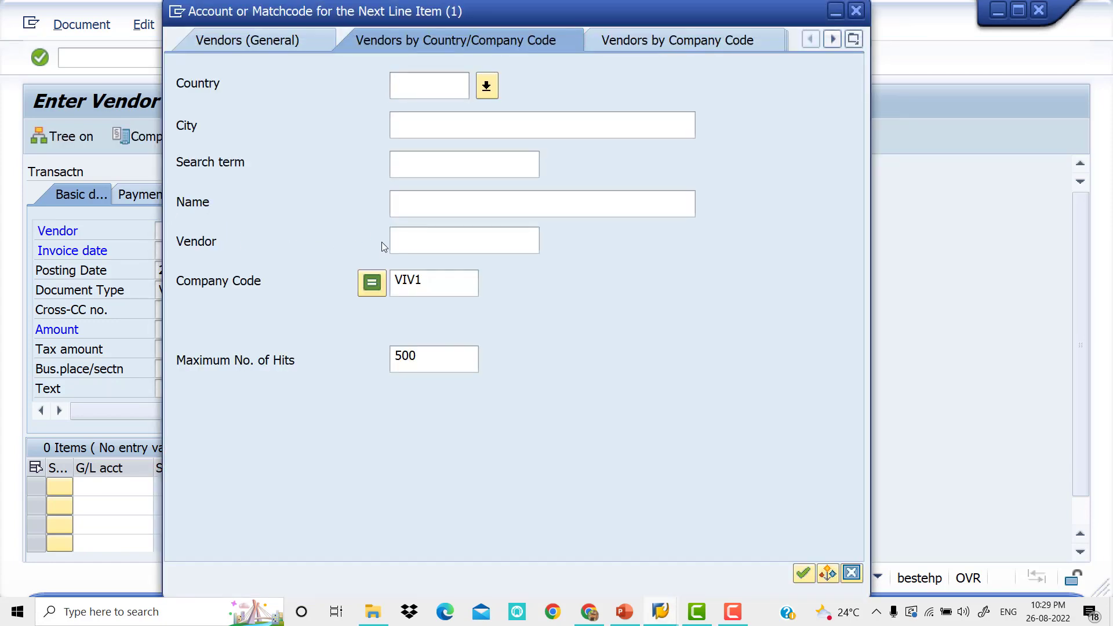
pyautogui.write('IN')
pyautogui.press('Return')
pyautogui.press('Down')
pyautogui.press('Down')
pyautogui.press('Down')
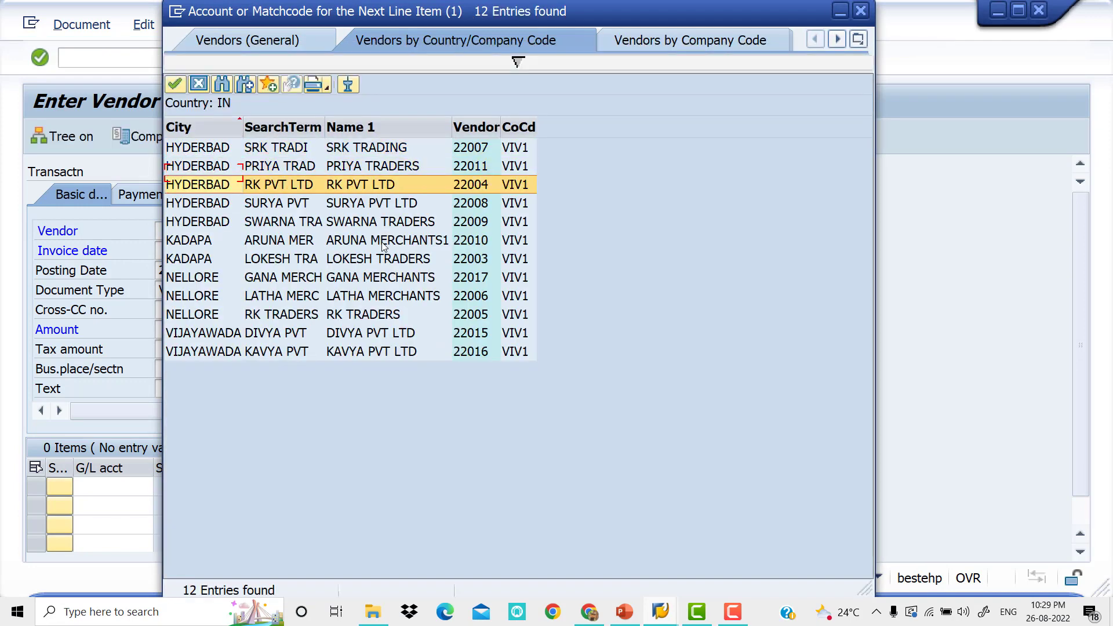
pyautogui.press('Down')
pyautogui.press('Down')
pyautogui.press('Return')
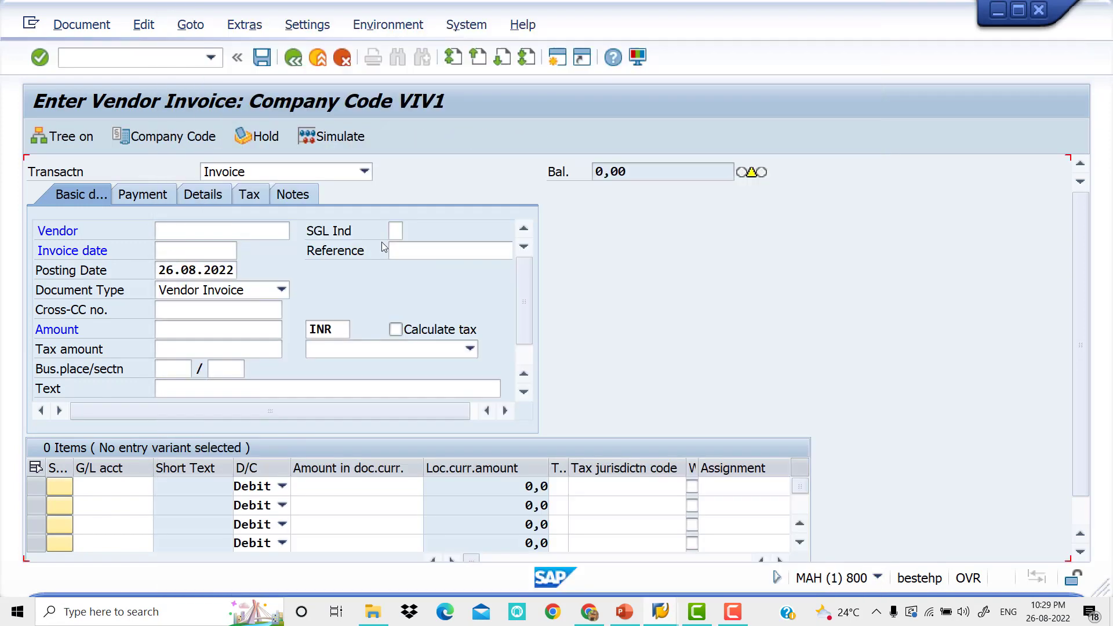
# Enter invoice date 26.08.2022 and reference VENDOR-48 for the vendor invoice
pyautogui.press('Tab')
pyautogui.press('Tab')
pyautogui.press('space')
pyautogui.press('Down')
pyautogui.press('Tab')
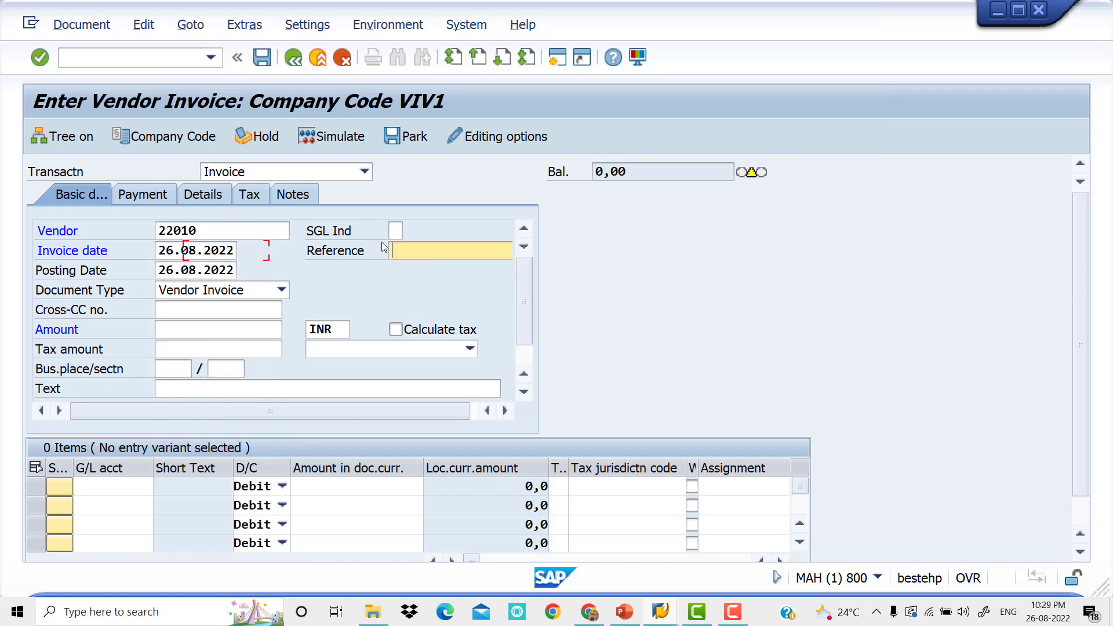
pyautogui.press('space')
pyautogui.press('Down')
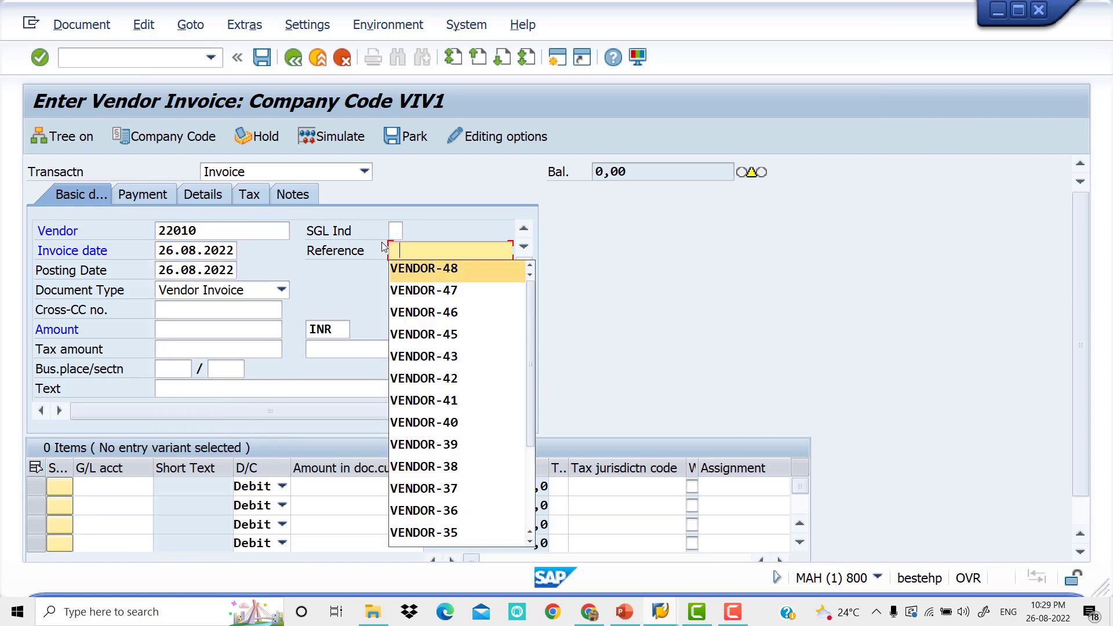
pyautogui.press('Tab')
# Set the vendor invoice's amount to 50000 INR and leave the tax calculation off
pyautogui.press('Tab')
pyautogui.press('Tab')
pyautogui.press('space')
pyautogui.press('Down')
pyautogui.press('Tab')
# Enter VENDOR INVOICE as the header text of the vendor invoice
pyautogui.press('Tab')
pyautogui.press('Tab')
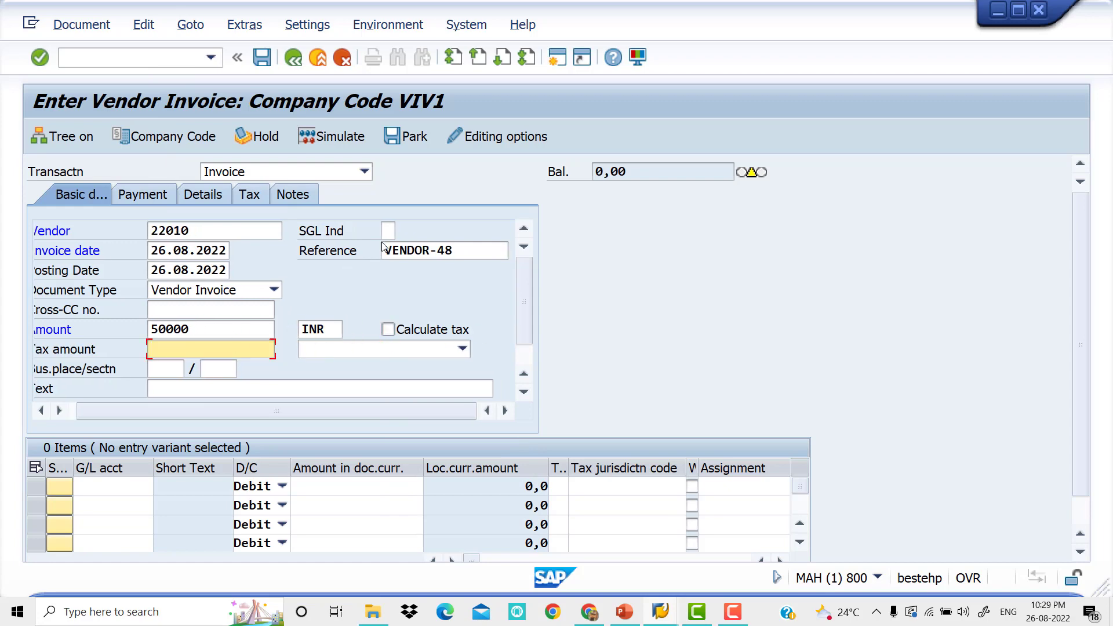
pyautogui.press('Tab')
pyautogui.press('Tab')
pyautogui.press('Tab')
pyautogui.press('Tab')
pyautogui.press('space')
pyautogui.press('Down')
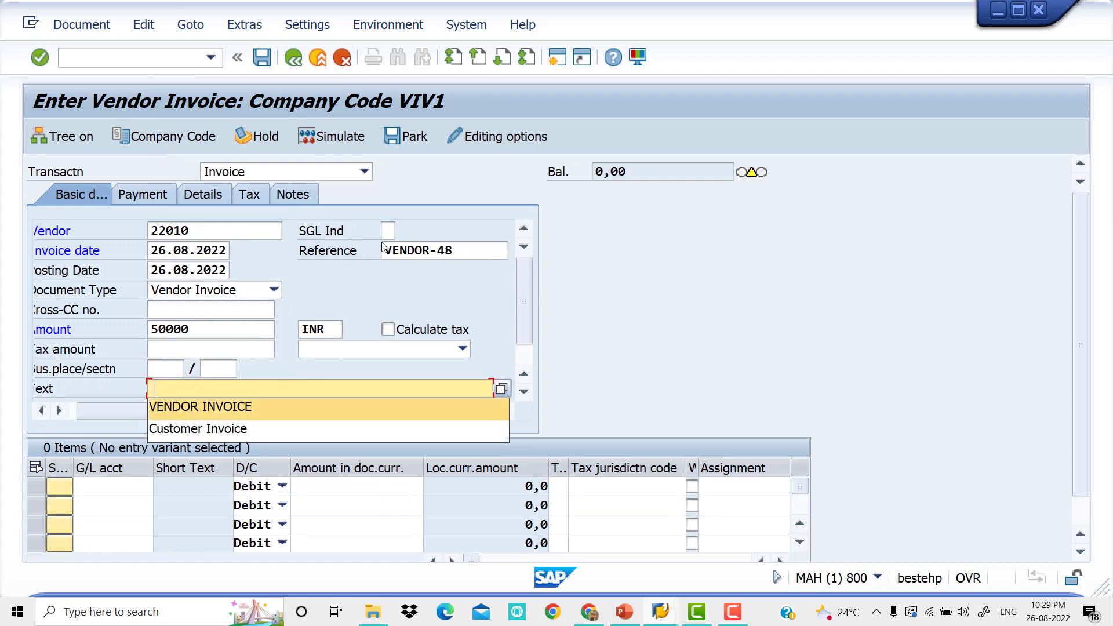
# Fill the first line item with G/L account 200001 as a debit of 50000
pyautogui.press('Tab')
pyautogui.press('Tab')
pyautogui.press('space')
pyautogui.press('Down')
pyautogui.press('Tab')
pyautogui.press('Tab')
pyautogui.press('space')
pyautogui.press('Down')
pyautogui.press('Tab')
pyautogui.press('Tab')
pyautogui.press('Tab')
pyautogui.press('Tab')
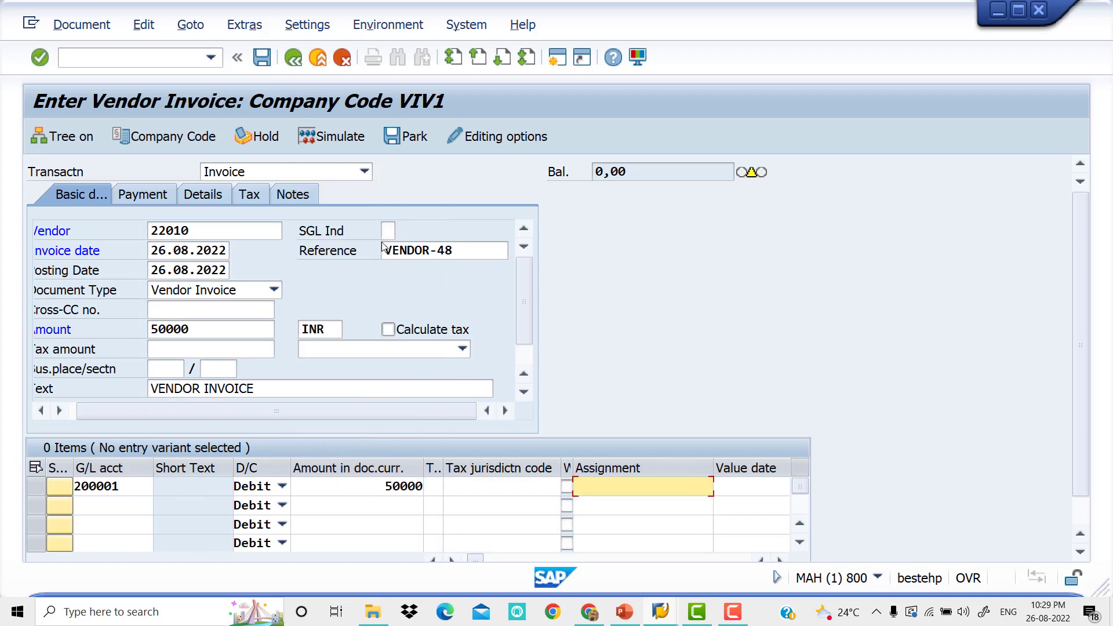
# Give the G/L line item value date 26.06.2022, the Raw Material text and business area VIV0
pyautogui.press('Tab')
pyautogui.press('space')
pyautogui.press('Down')
pyautogui.press('Tab')
pyautogui.press('space')
pyautogui.press('Down')
pyautogui.press('Tab')
pyautogui.press('Tab')
pyautogui.press('Tab')
pyautogui.press('Tab')
pyautogui.press('space')
pyautogui.press('Down')
# Validate the invoice entries and post the vendor invoice
pyautogui.press('Return')
pyautogui.press('Return')
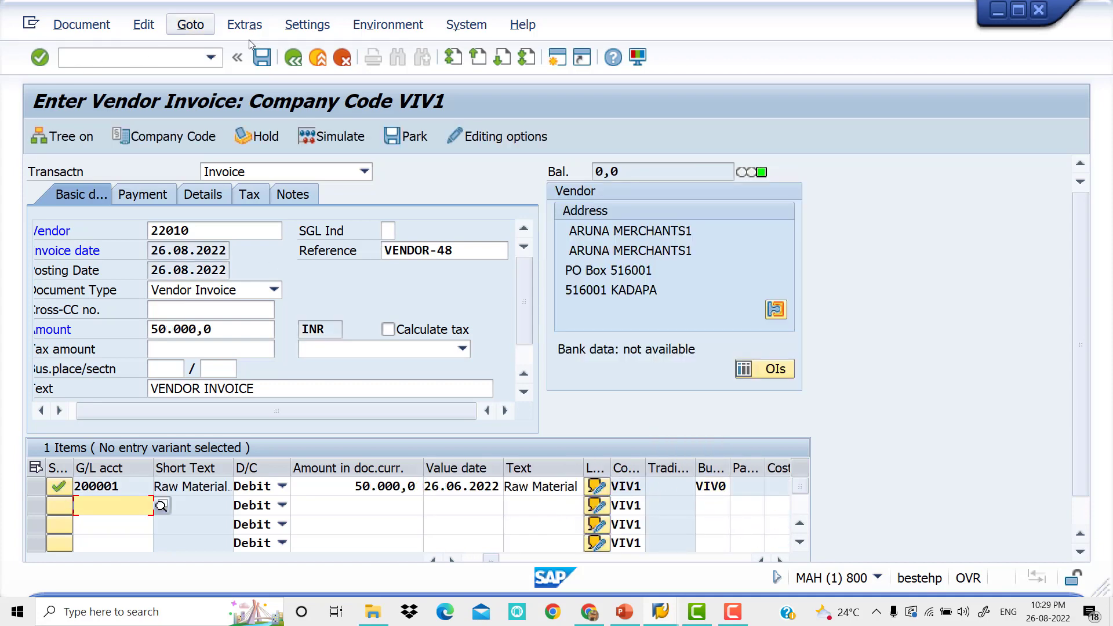
pyautogui.click(346, 144)
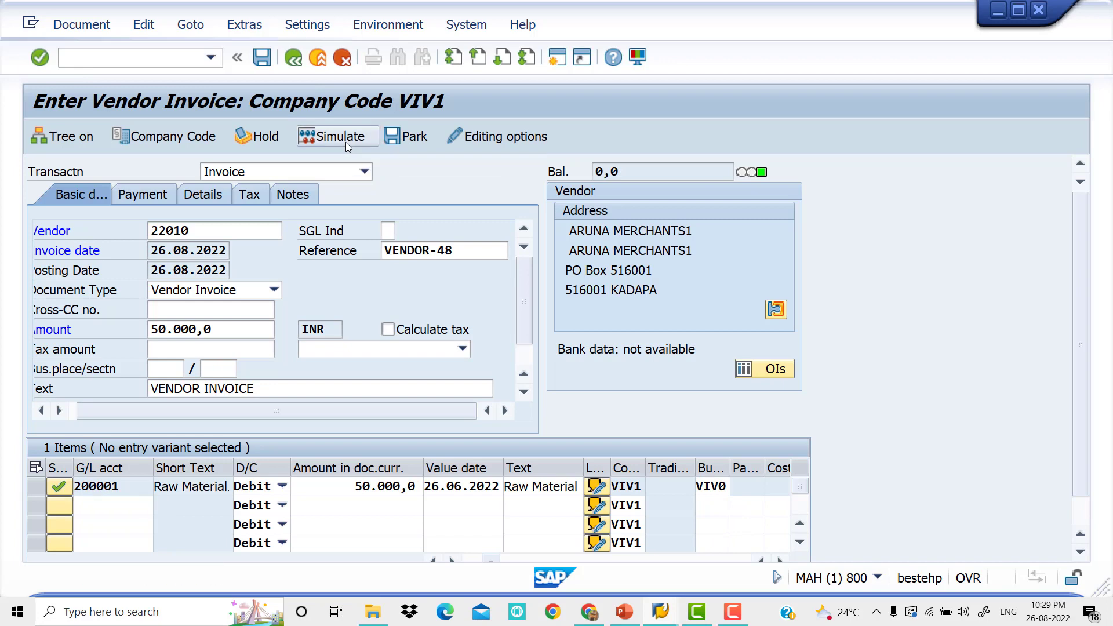
pyautogui.click(264, 62)
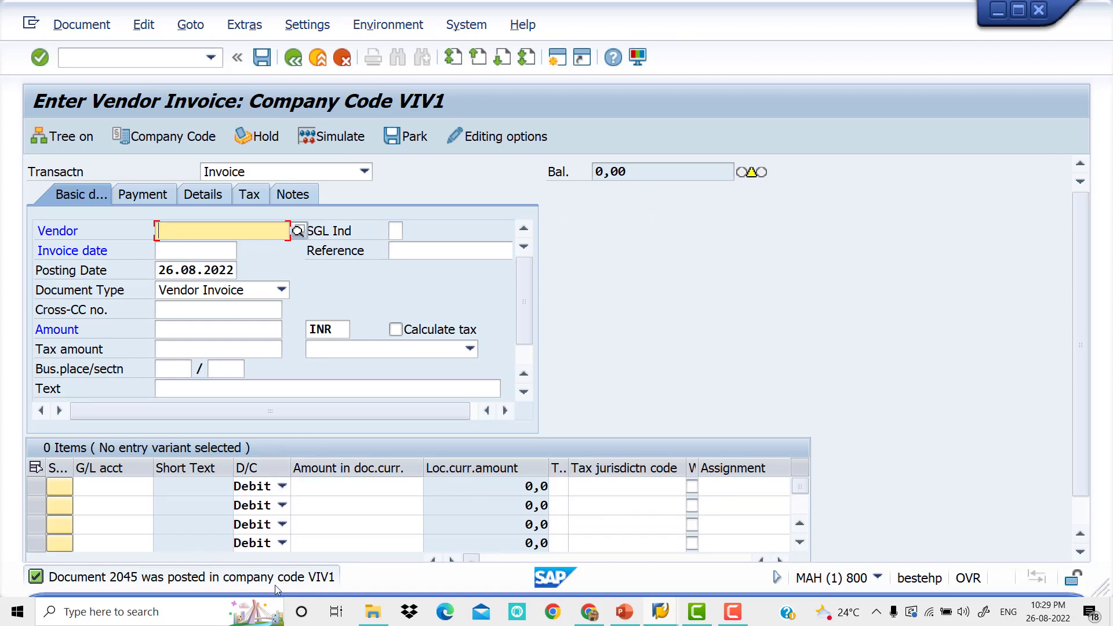
# Check the cash discount slide in PowerPoint, then return to SAP and open transaction F-53
pyautogui.hotkey('alt', 'Tab')
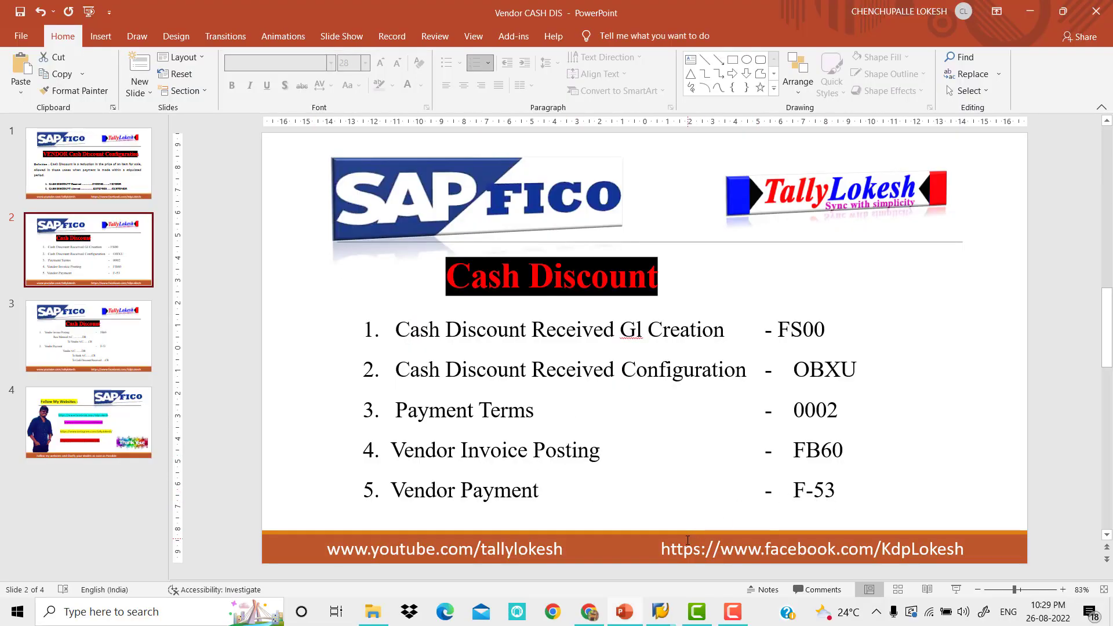
pyautogui.hotkey('alt', 'Tab')
pyautogui.click(142, 59)
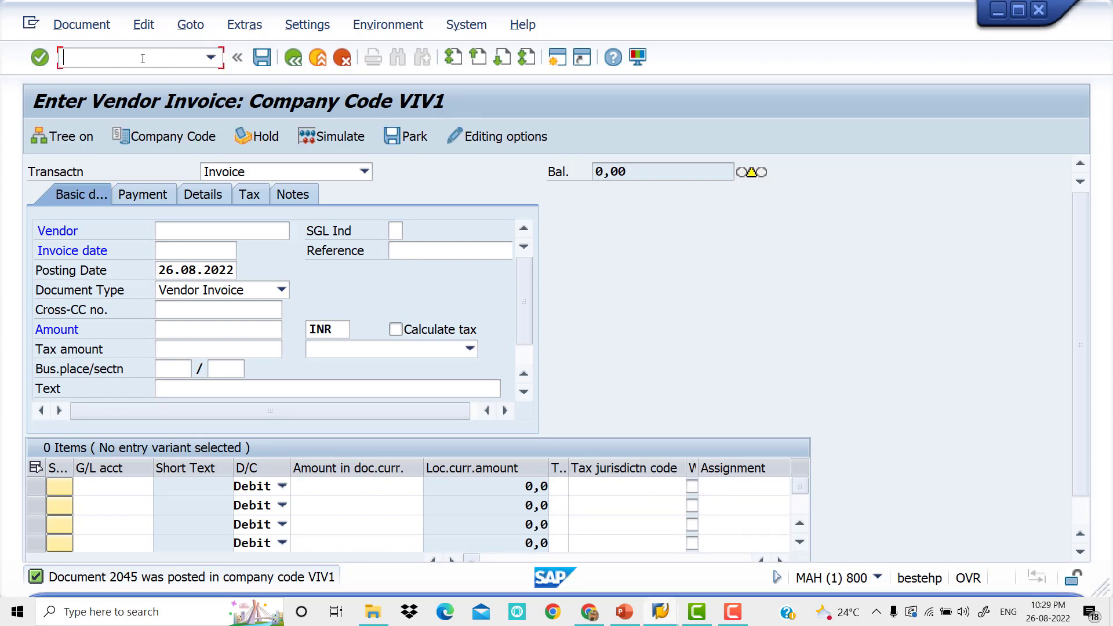
pyautogui.write('/NF-53')
pyautogui.press('Return')
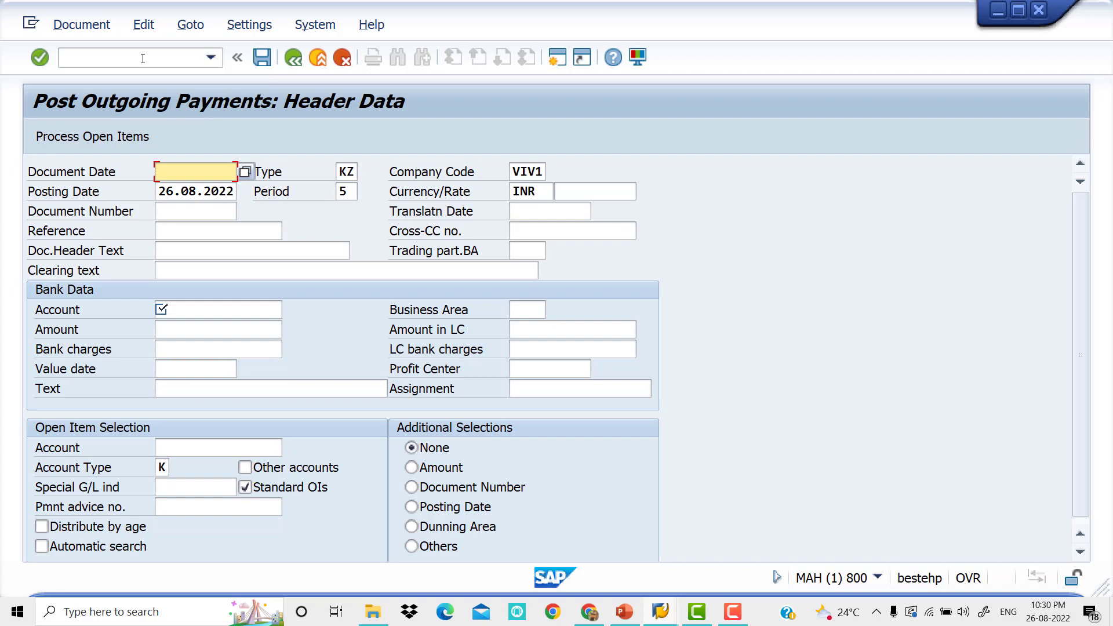
# Enter document date 26.08.2022, reference VENDOR Payment and document header text Vendor Payment for the outgoing payment
pyautogui.press('space')
pyautogui.press('Down')
pyautogui.press('Tab')
pyautogui.press('Tab')
pyautogui.press('Tab')
pyautogui.press('Tab')
pyautogui.press('Tab')
pyautogui.press('Tab')
pyautogui.press('Tab')
pyautogui.press('Tab')
pyautogui.press('Tab')
pyautogui.press('space')
pyautogui.press('Down')
pyautogui.press('Tab')
pyautogui.press('Tab')
pyautogui.press('space')
pyautogui.press('Down')
pyautogui.press('Tab')
pyautogui.press('Tab')
pyautogui.press('Tab')
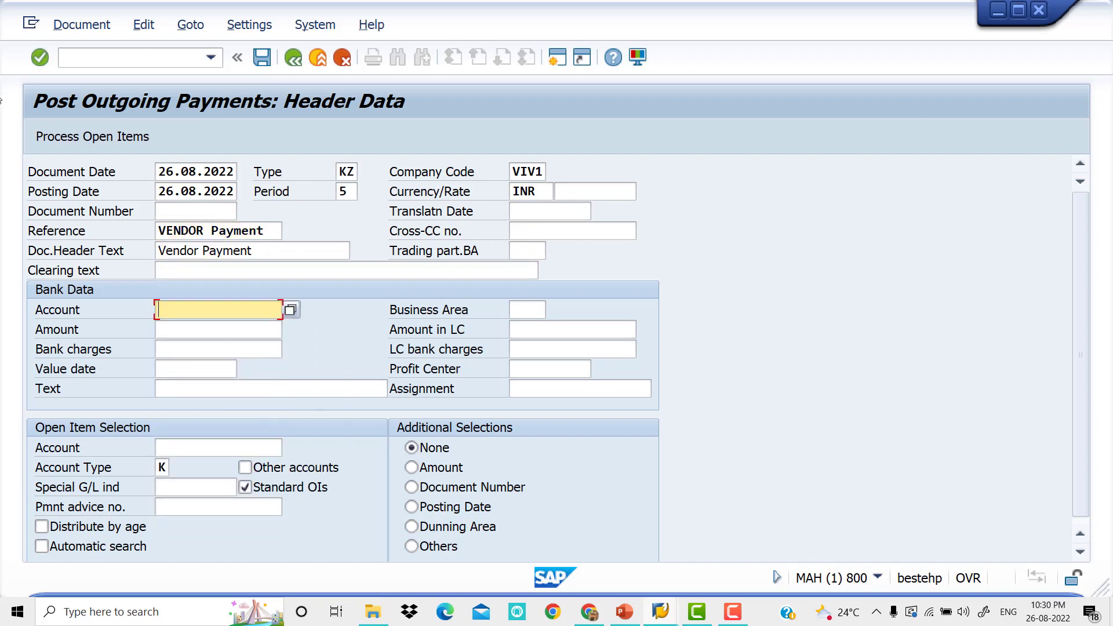
# Look up the bank account by G/L description and choose HDFC BANK, account 200007
pyautogui.click(295, 312)
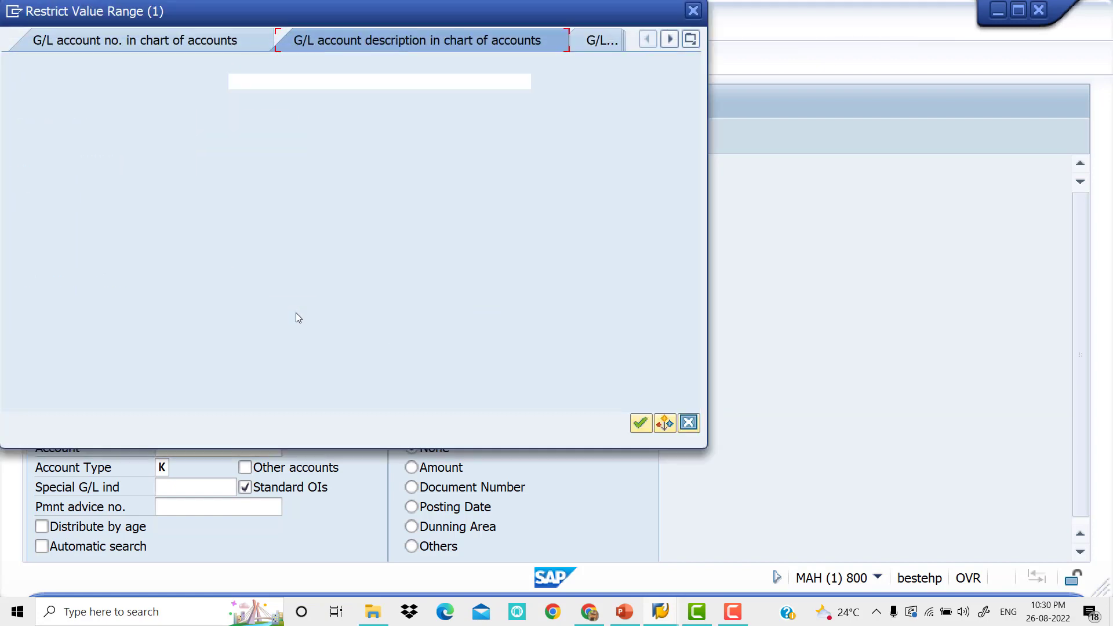
pyautogui.press('Return')
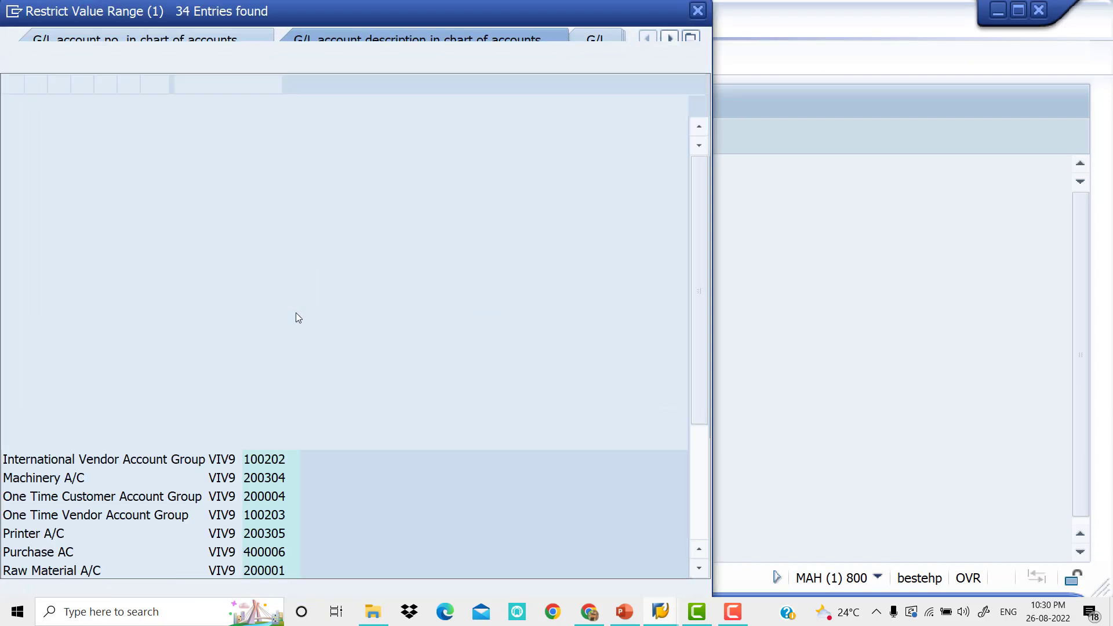
pyautogui.press('Down')
pyautogui.press('Down')
pyautogui.press('Down')
pyautogui.press('Down')
pyautogui.press('Down')
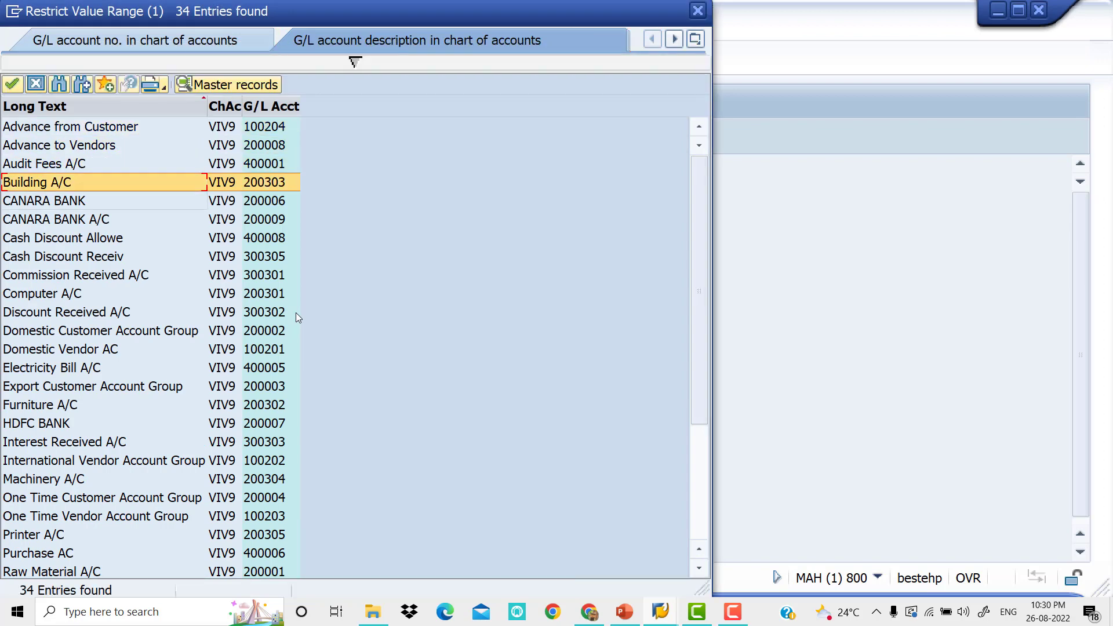
pyautogui.press('Down')
pyautogui.press('Down')
pyautogui.press('Down')
pyautogui.press('Down')
pyautogui.press('Down')
pyautogui.press('Down')
pyautogui.press('Down')
pyautogui.press('Down')
pyautogui.press('Down')
pyautogui.press('Down')
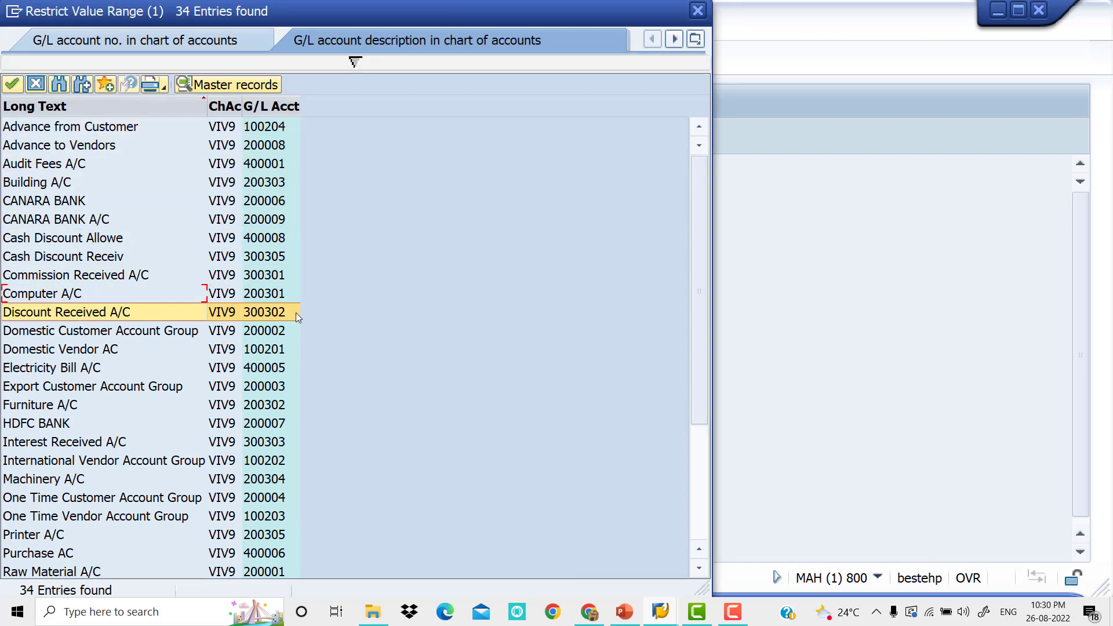
pyautogui.press('Down')
pyautogui.press('Down')
pyautogui.press('Up')
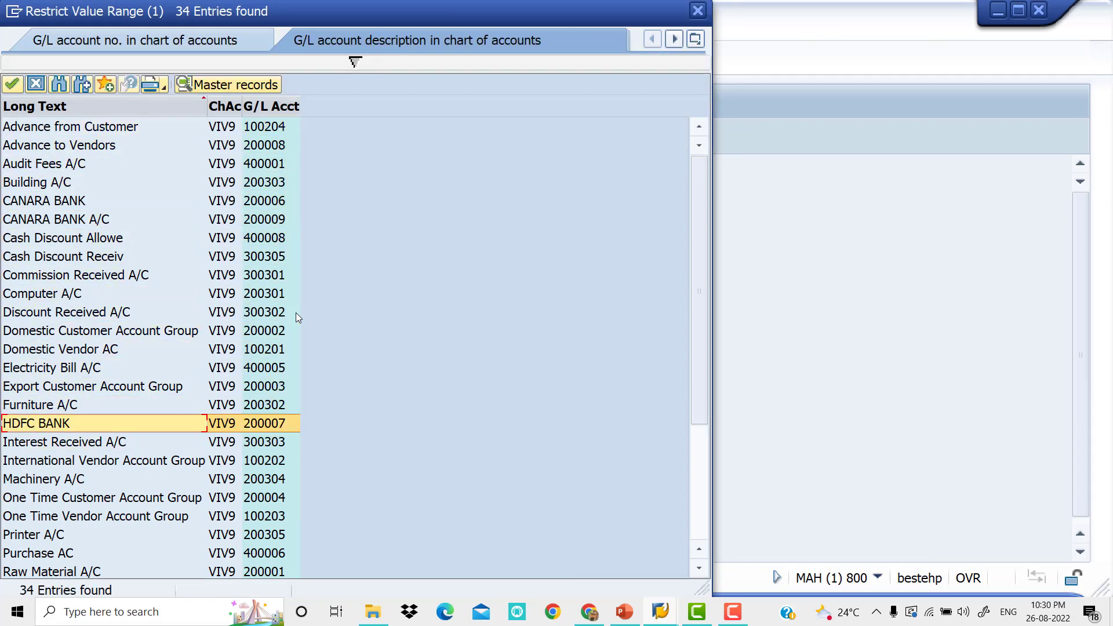
pyautogui.press('Return')
# Set the bank data's business area to VIV0 and the payment amount to 48500
pyautogui.press('Tab')
pyautogui.press('space')
pyautogui.press('Down')
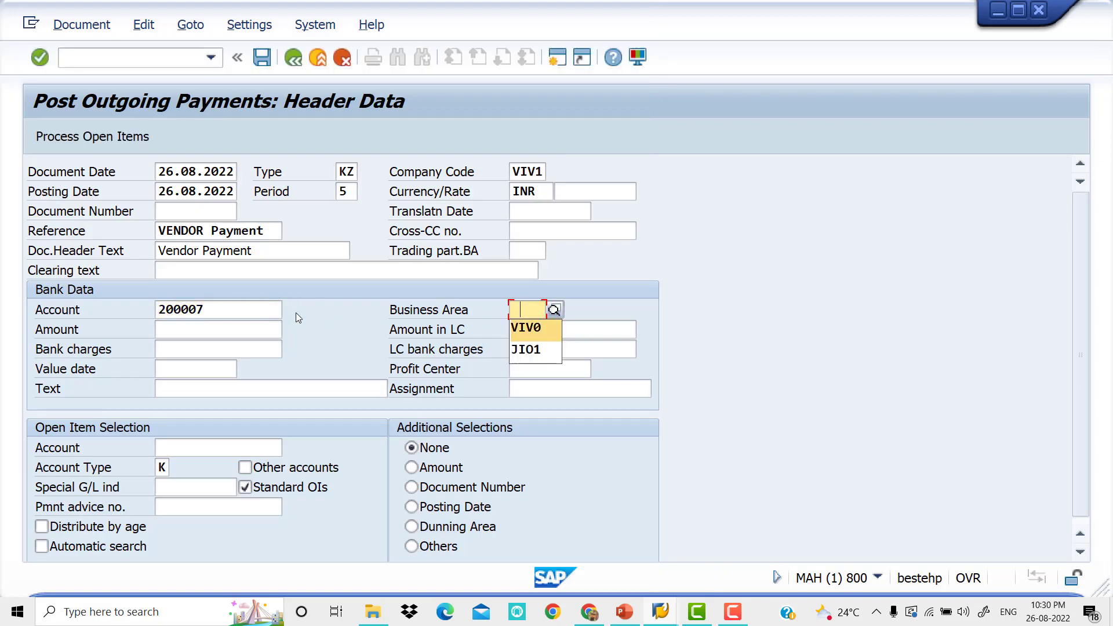
pyautogui.press('Tab')
pyautogui.write('48500')
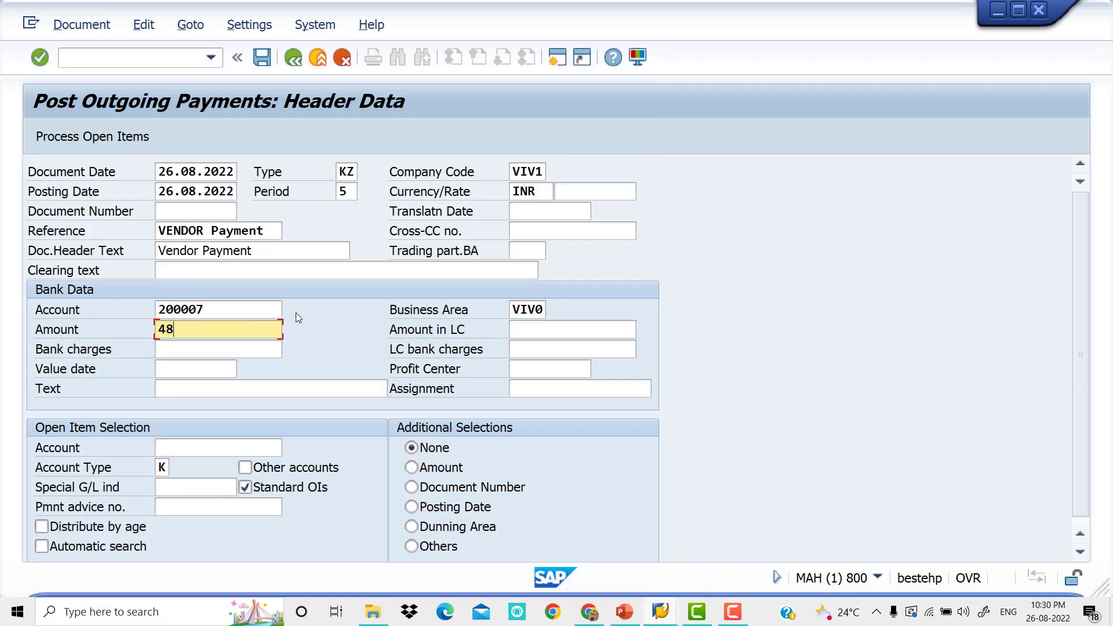
pyautogui.press('Tab')
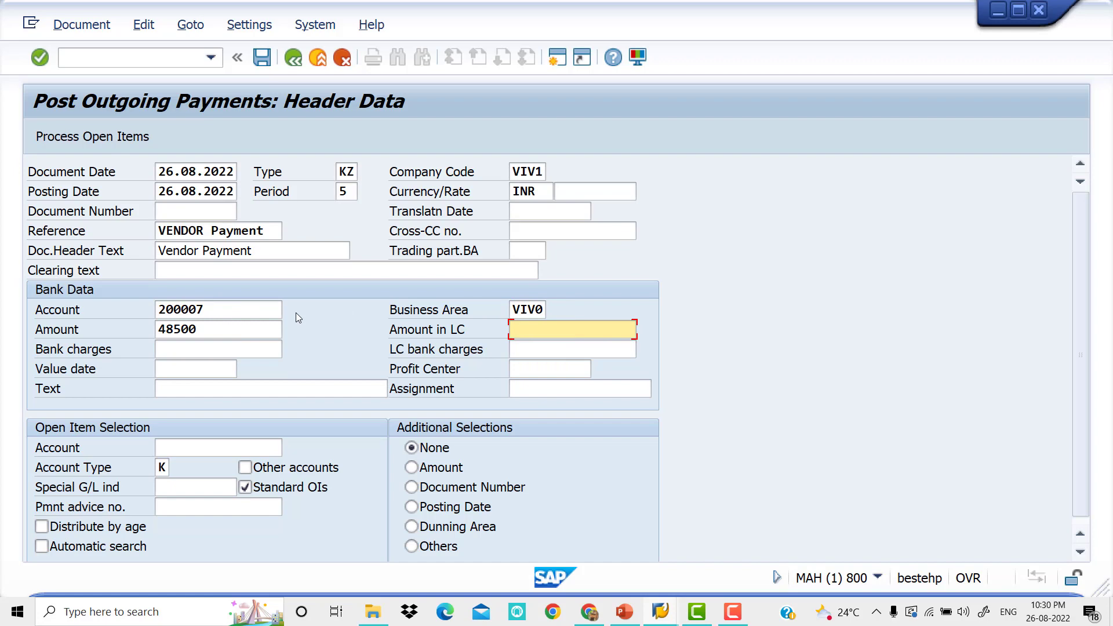
# Enter value date 26.08.2022 and text VENDOR PAYMENT in the bank data
pyautogui.press('Tab')
pyautogui.press('Tab')
pyautogui.press('Tab')
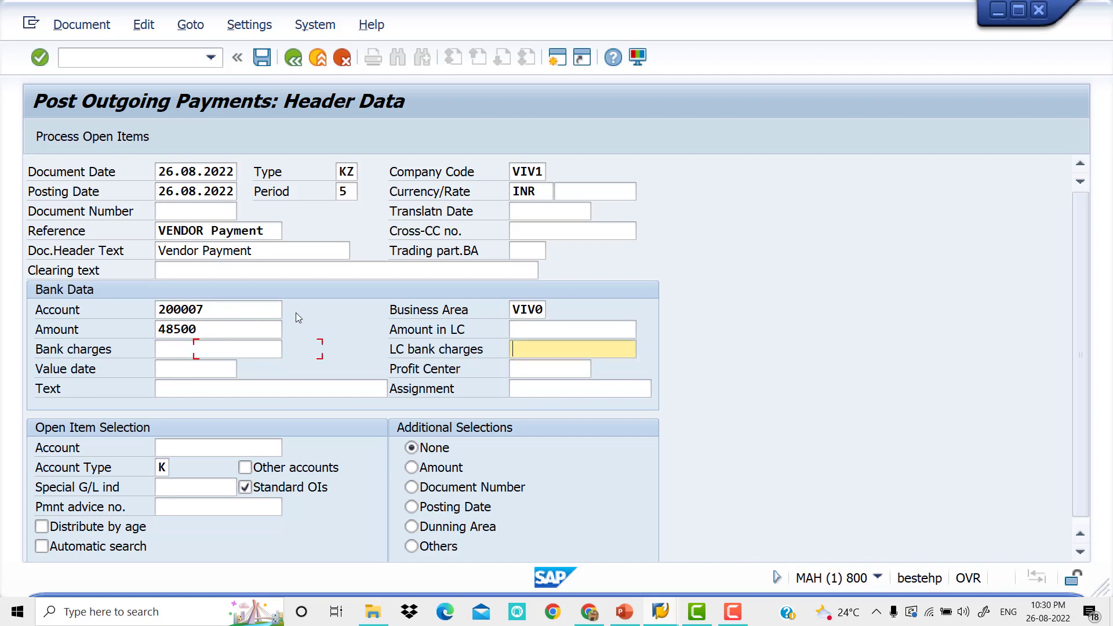
pyautogui.press('space')
pyautogui.press('Down')
pyautogui.press('Tab')
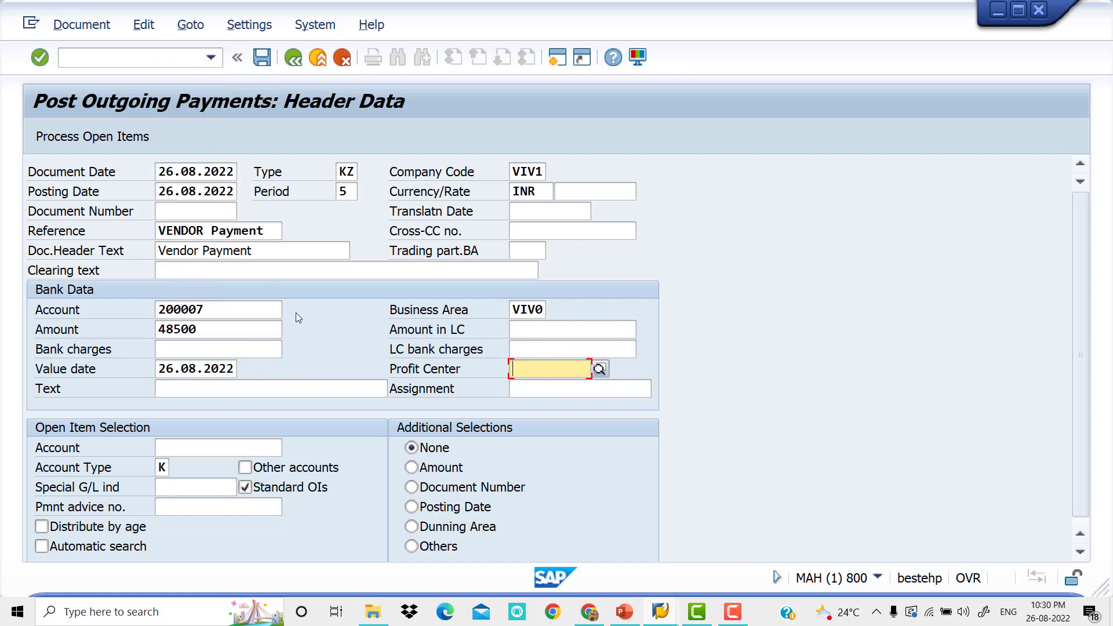
pyautogui.press('Tab')
pyautogui.press('space')
pyautogui.press('Down')
pyautogui.press('Return')
pyautogui.press('Tab')
pyautogui.press('Tab')
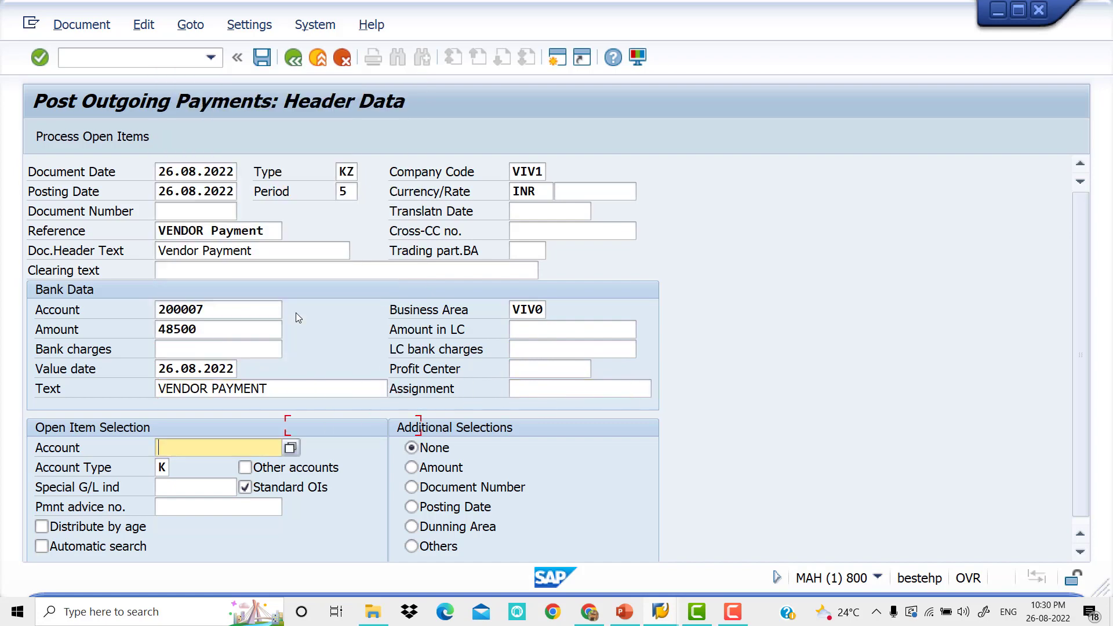
# Look up the open item account among the vendors by country and company code and choose ARUNA MERCHANTS1
pyautogui.click(291, 447)
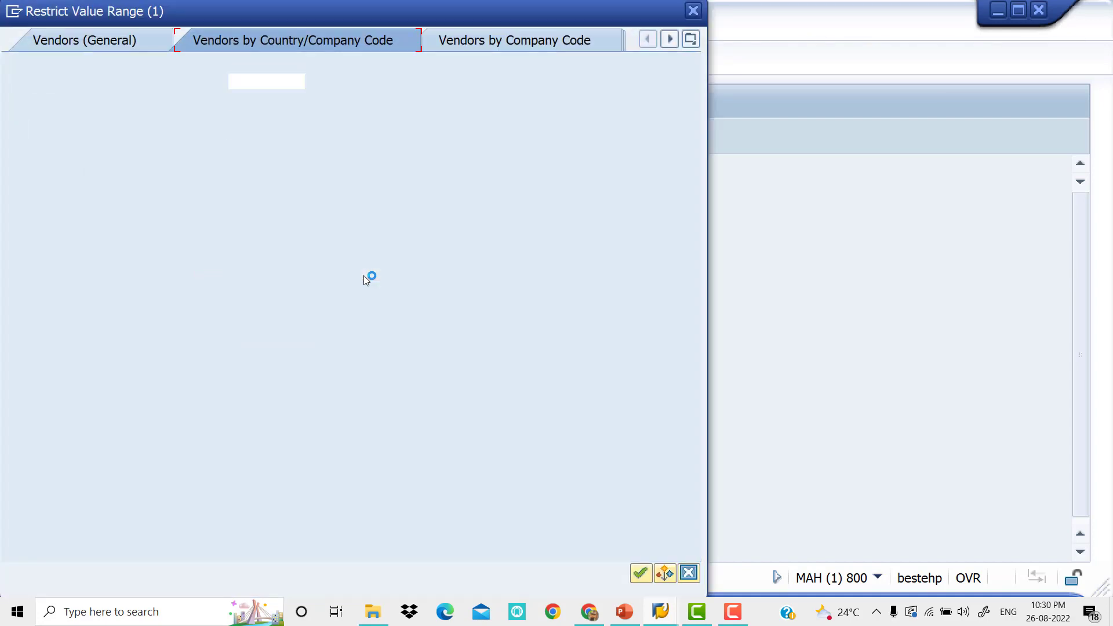
pyautogui.press('Return')
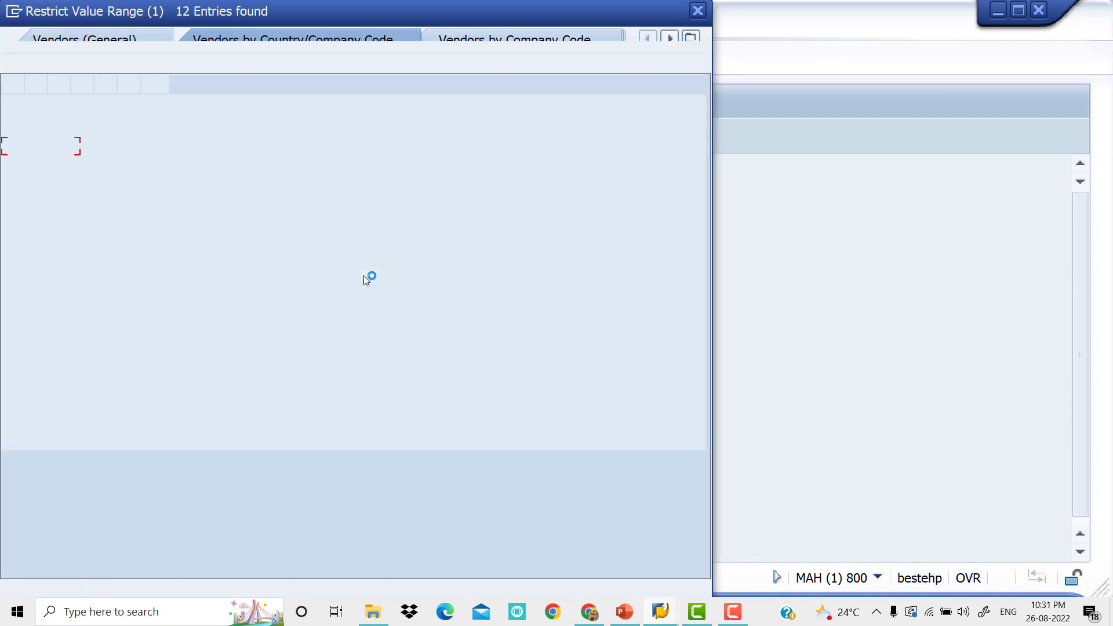
pyautogui.press('Down')
pyautogui.press('Down')
pyautogui.press('Down')
pyautogui.press('Down')
pyautogui.press('Down')
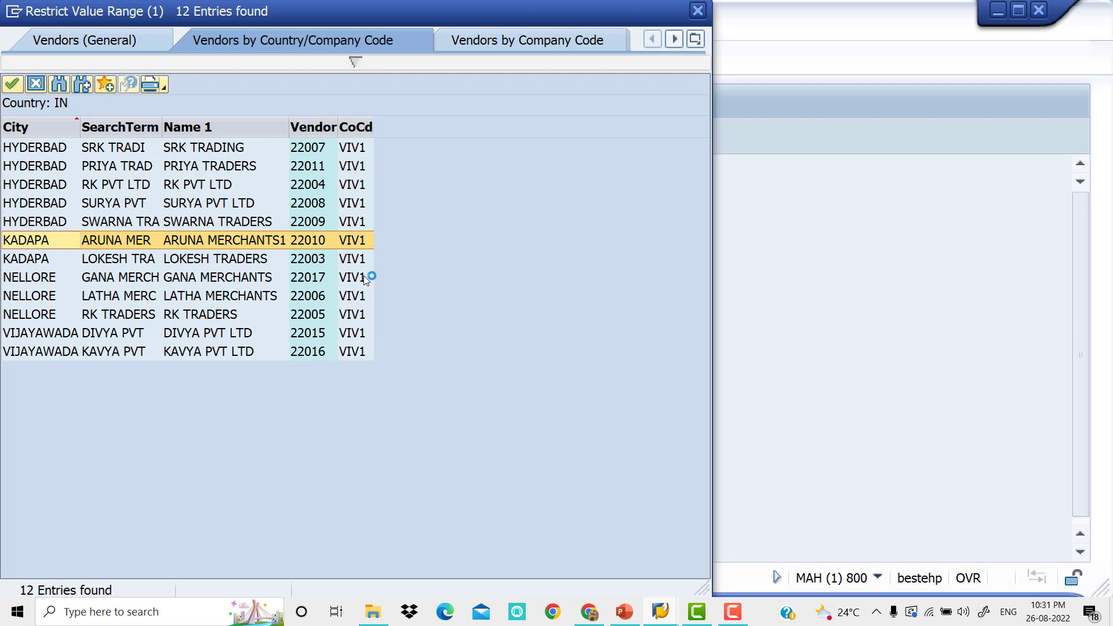
pyautogui.press('Return')
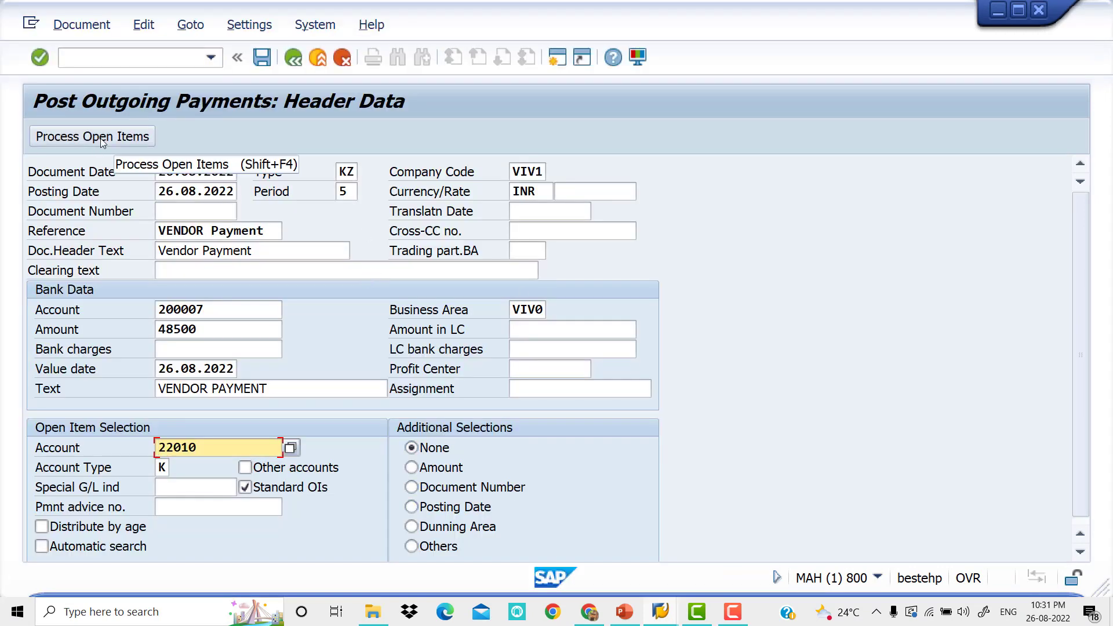
# Process the vendor's open items with a cash discount of 1500 on the invoice and try to post the payment
pyautogui.click(100, 139)
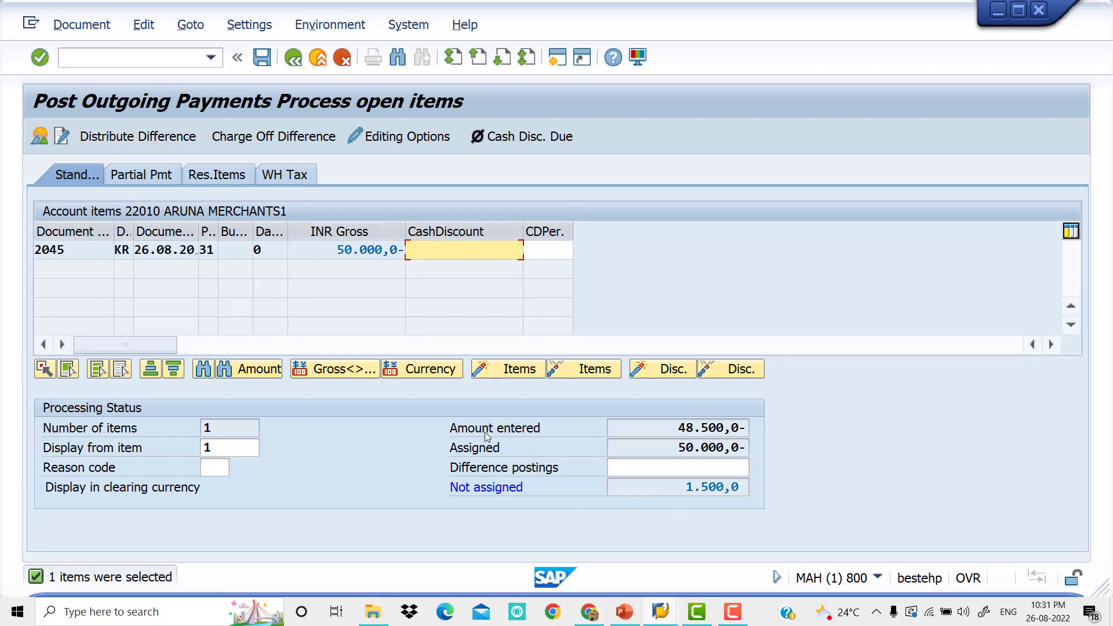
pyautogui.write('1500')
pyautogui.press('Return')
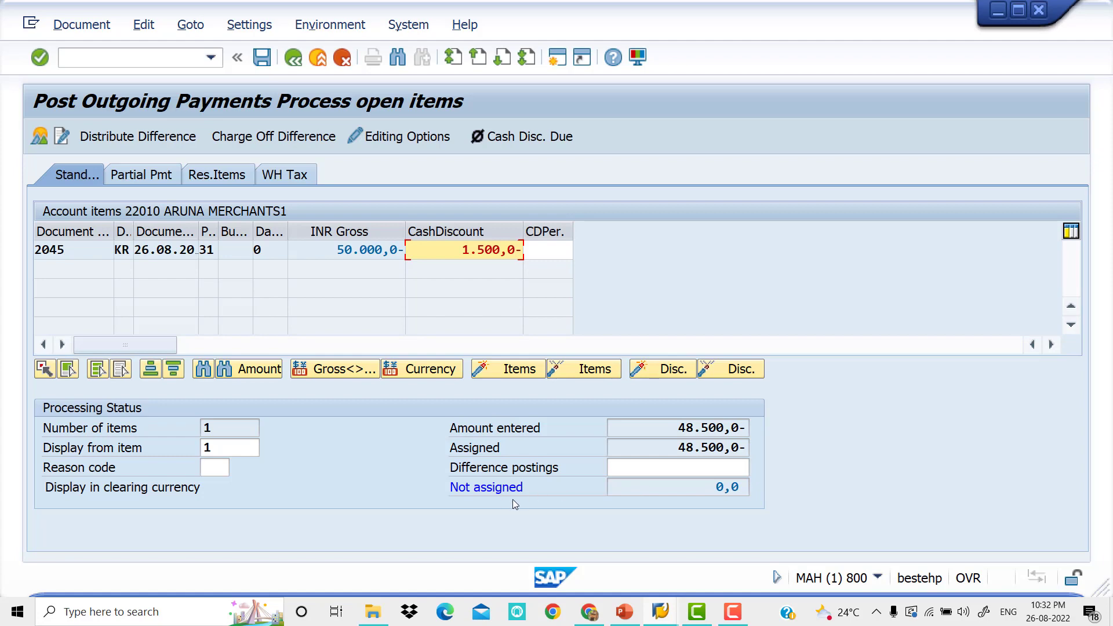
pyautogui.click(263, 63)
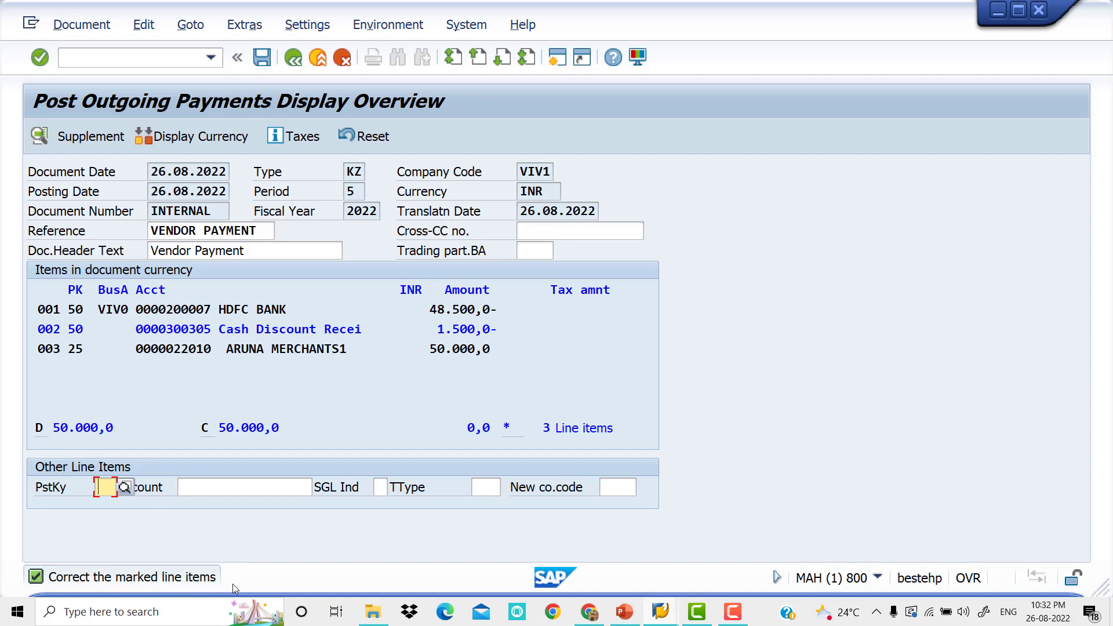
# Complete the marked cash discount received line item with text TEXT and business area VIV0
pyautogui.doubleClick(262, 329)
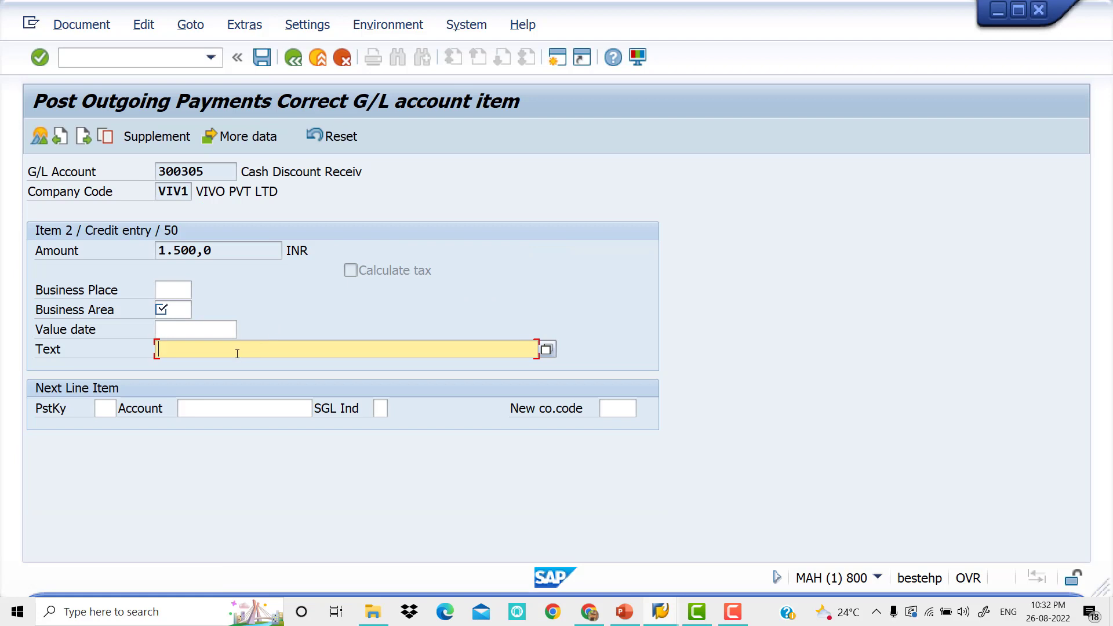
pyautogui.write('TE')
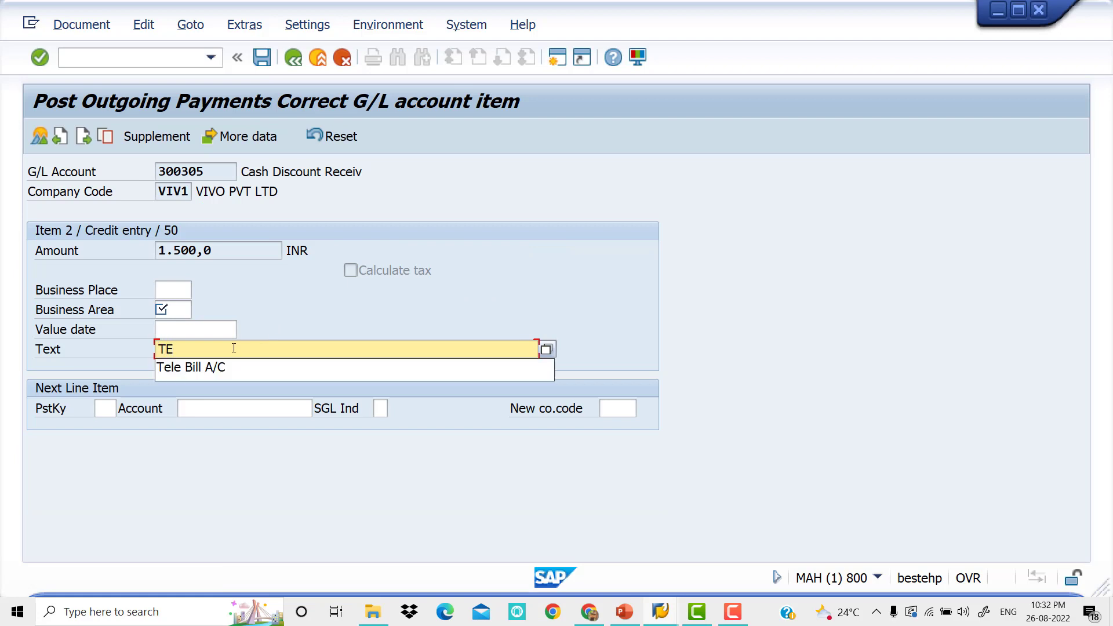
pyautogui.write('XT')
pyautogui.press('Return')
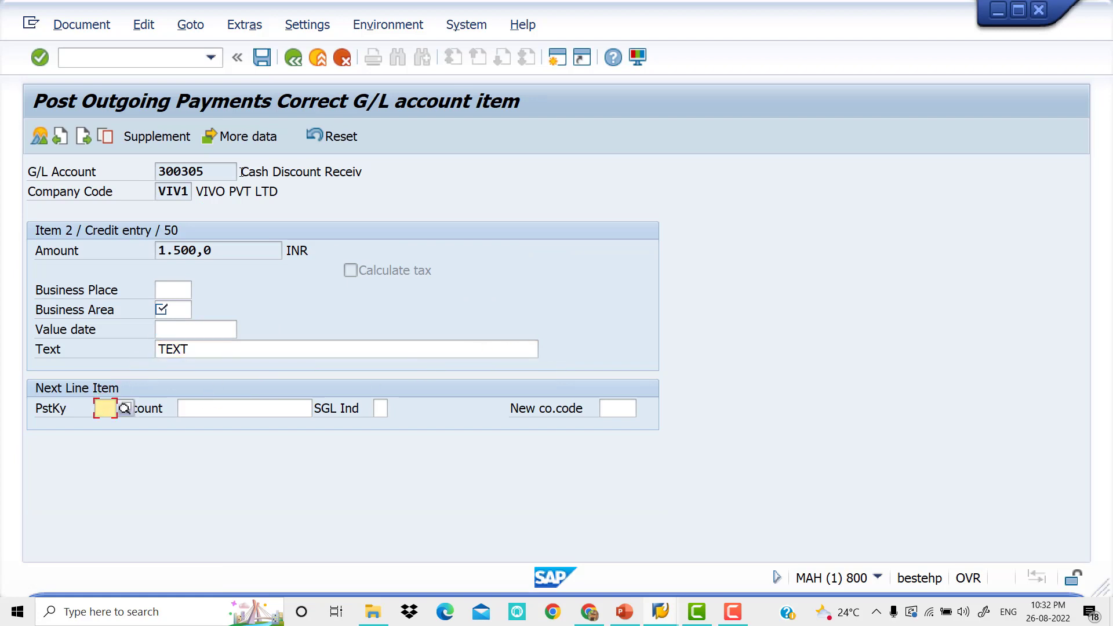
pyautogui.click(291, 59)
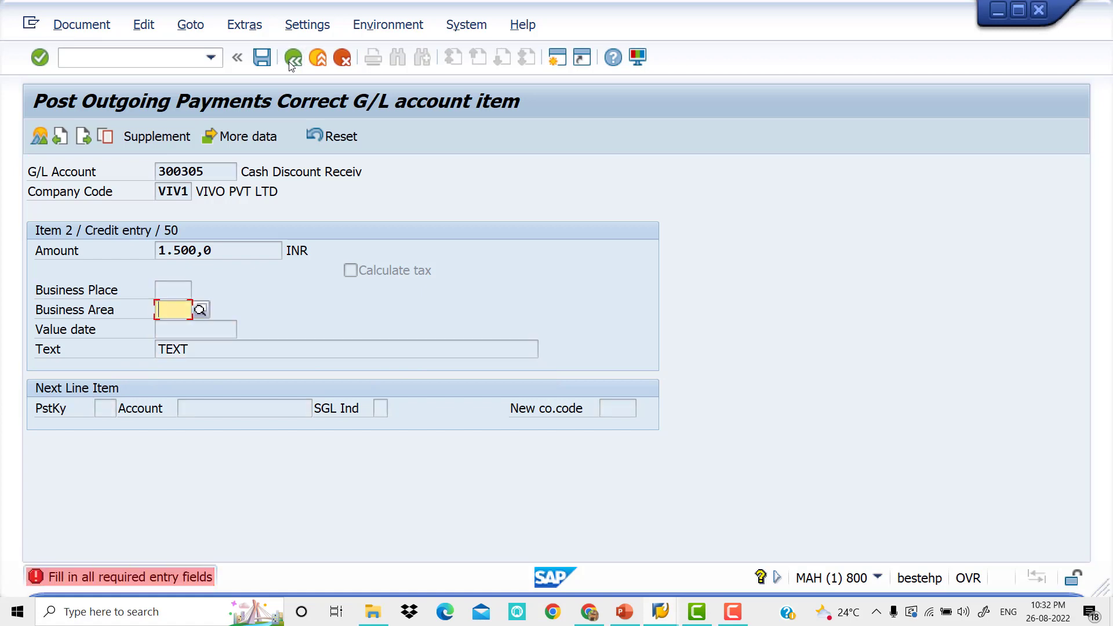
pyautogui.press('space')
pyautogui.click(160, 331)
pyautogui.press('Return')
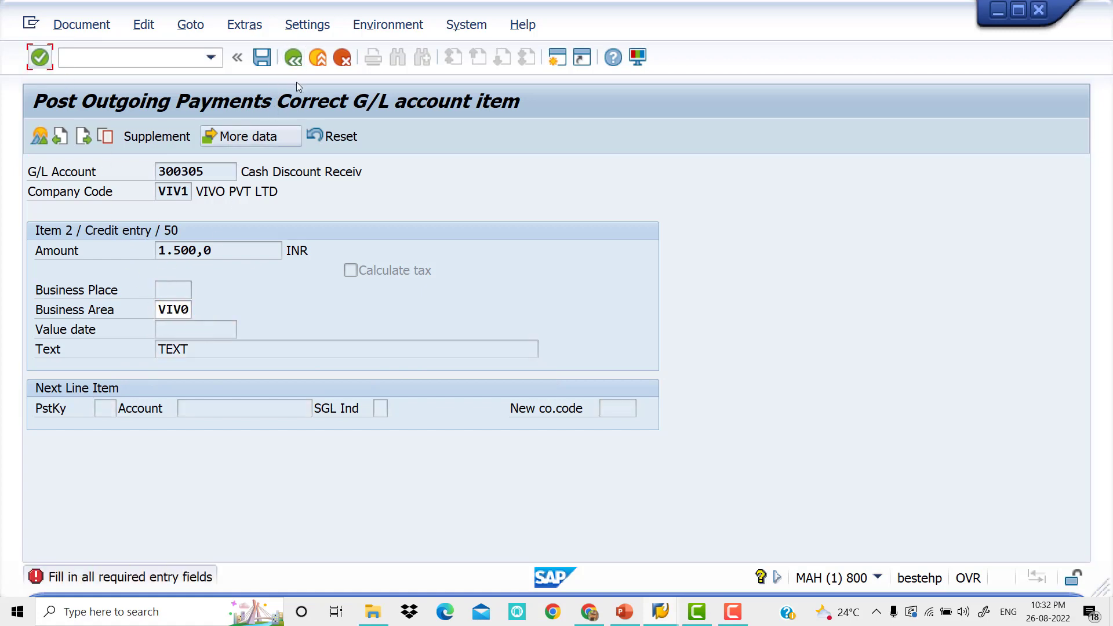
# Post the outgoing payment and display the posted document
pyautogui.click(262, 57)
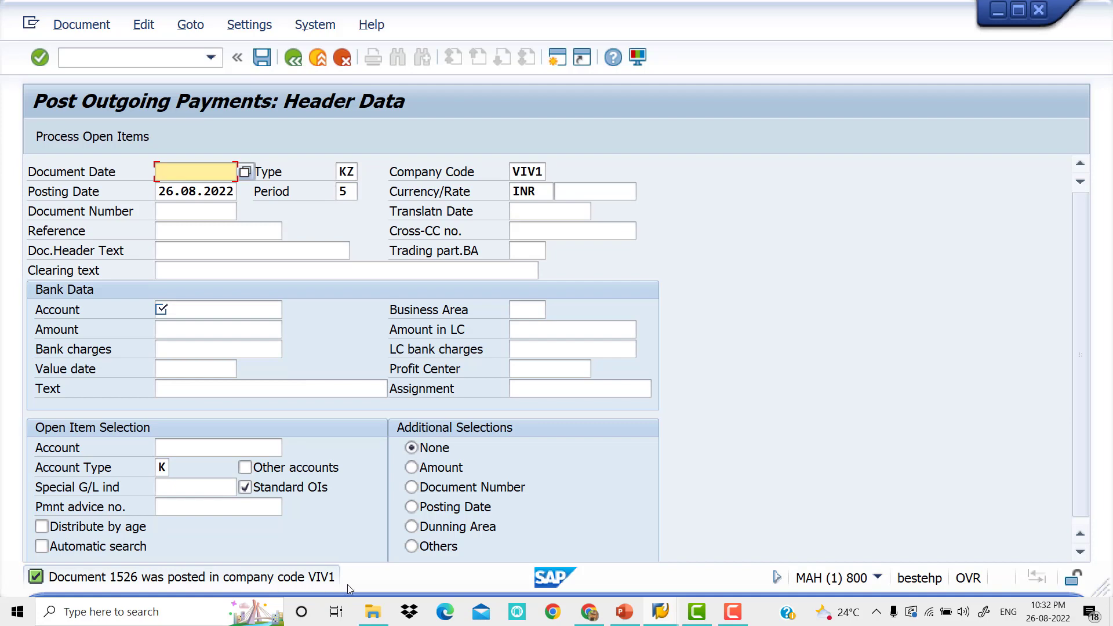
pyautogui.click(81, 24)
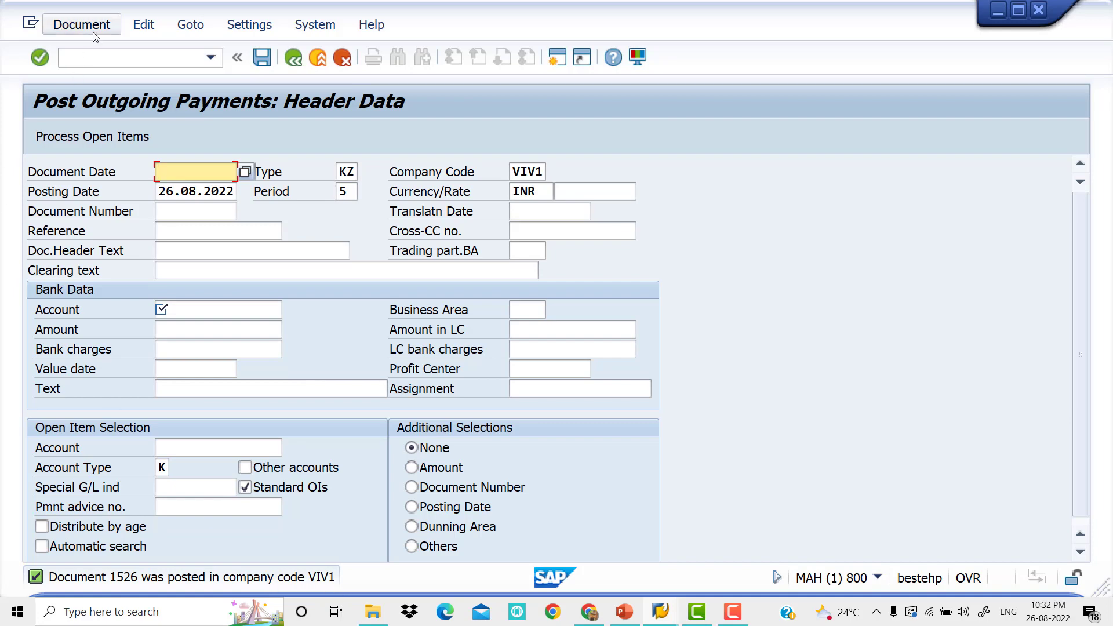
pyautogui.click(100, 99)
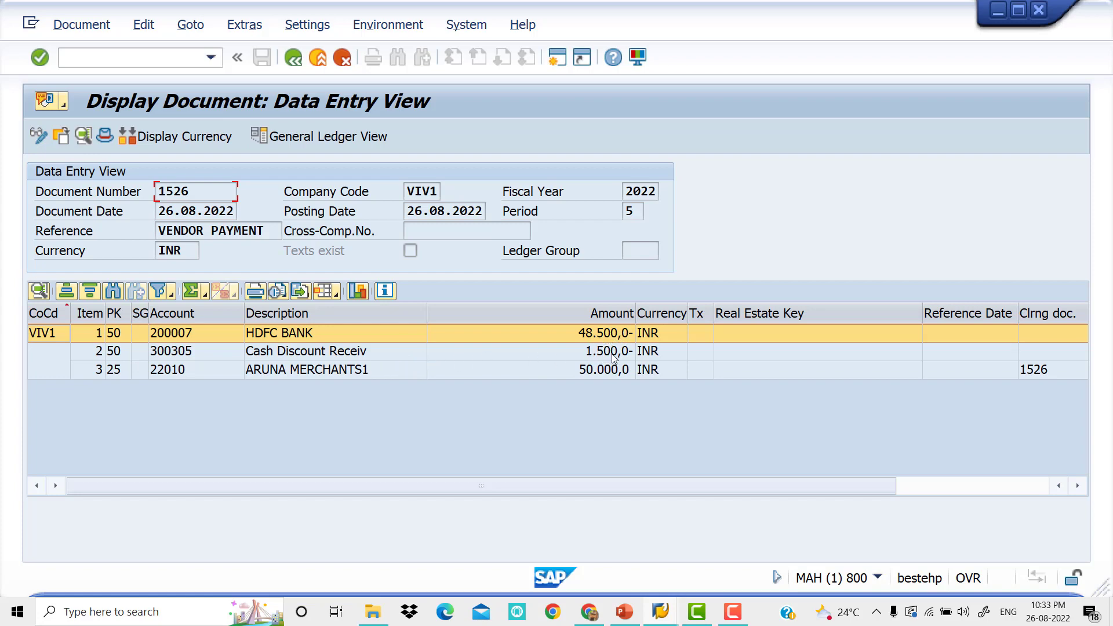
# Leave the posted payment document and start transaction FB60 for a new vendor invoice
pyautogui.click(287, 62)
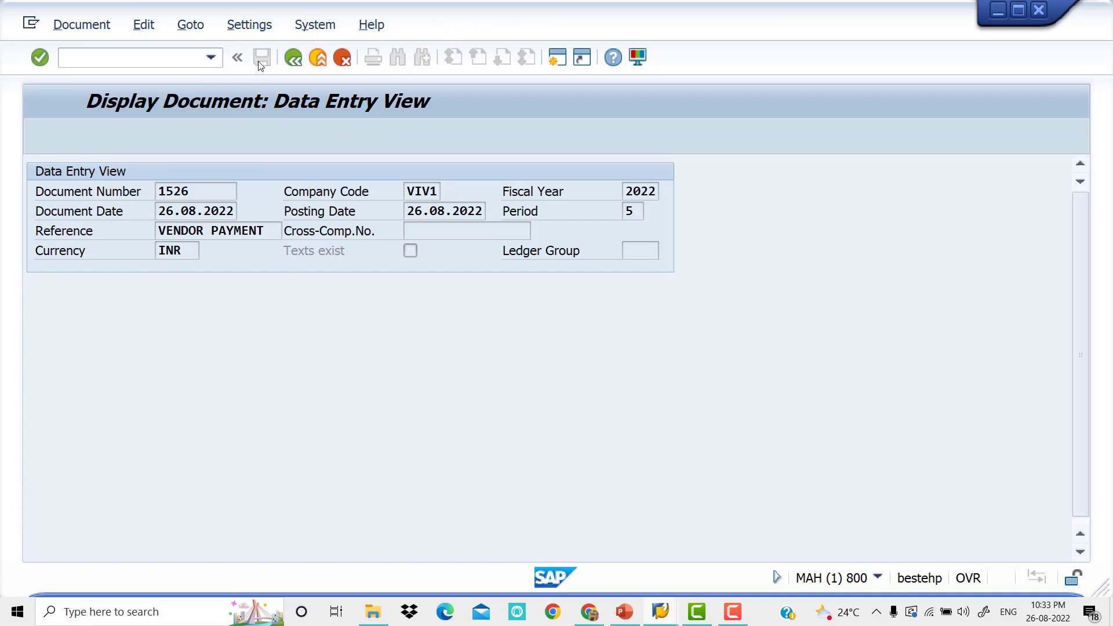
pyautogui.click(182, 58)
pyautogui.write('/')
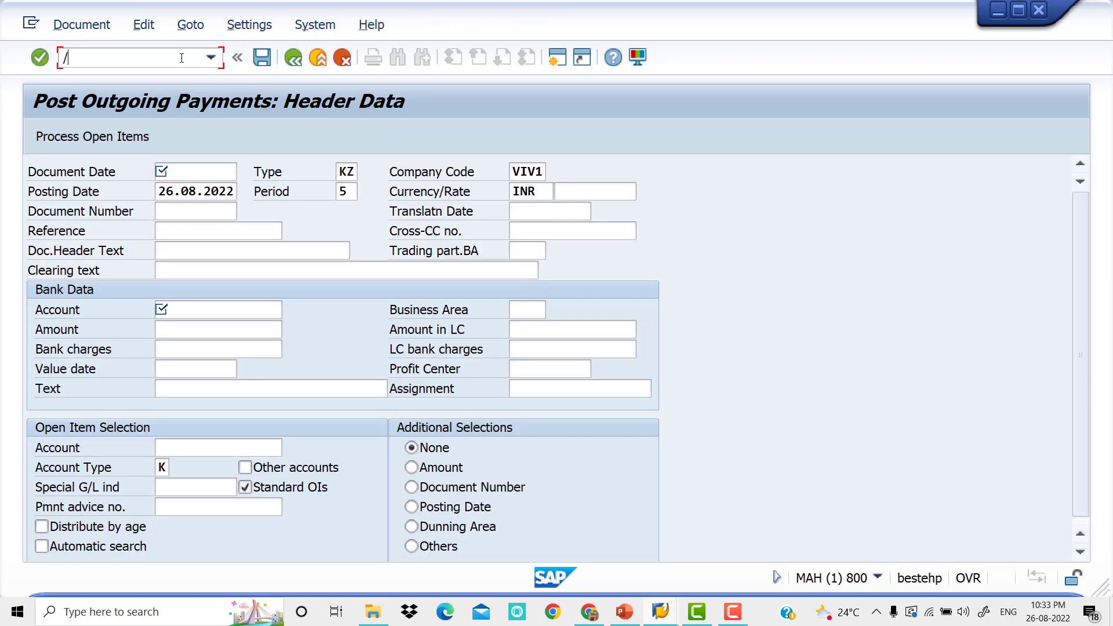
pyautogui.write('NFB60')
pyautogui.press('Return')
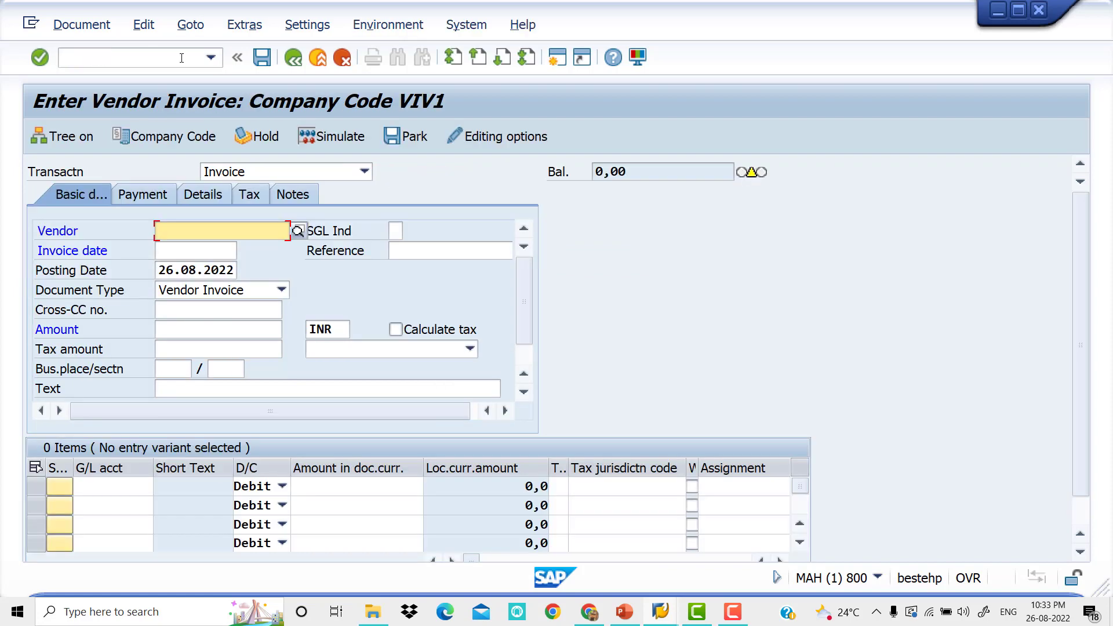
# Enter vendor ARUNA MERCHANTS1, invoice date 26.08.2022 and reference VENDOR-49 in the basic data of the invoice
pyautogui.press('space')
pyautogui.press('Down')
pyautogui.press('Tab')
pyautogui.press('Tab')
pyautogui.press('space')
pyautogui.press('Down')
pyautogui.press('Tab')
pyautogui.press('space')
pyautogui.press('Down')
pyautogui.press('Tab')
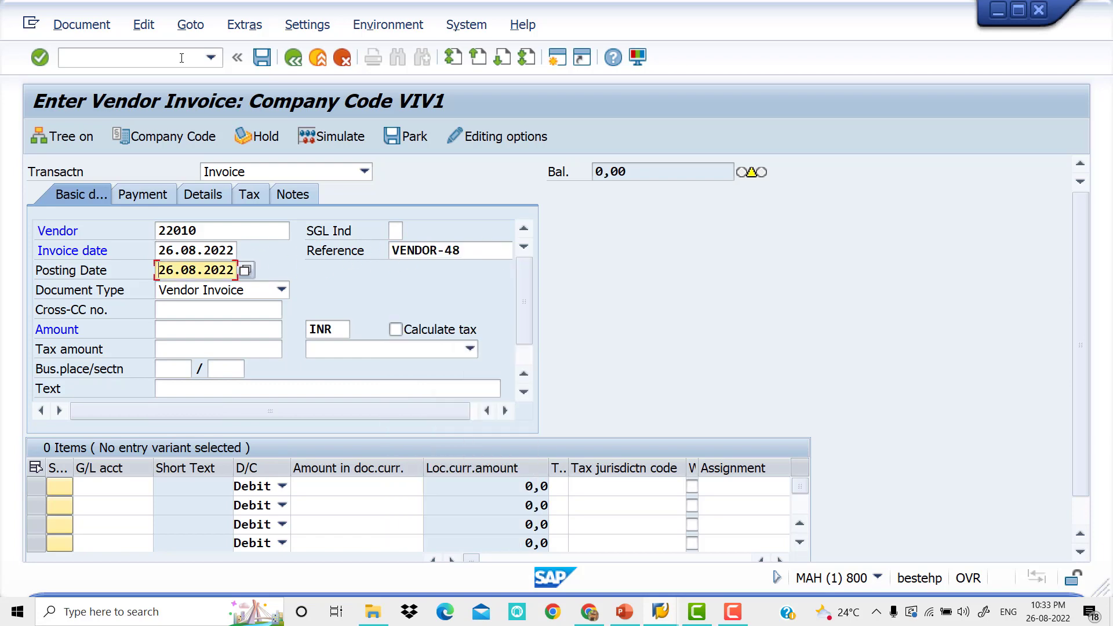
pyautogui.click(473, 246)
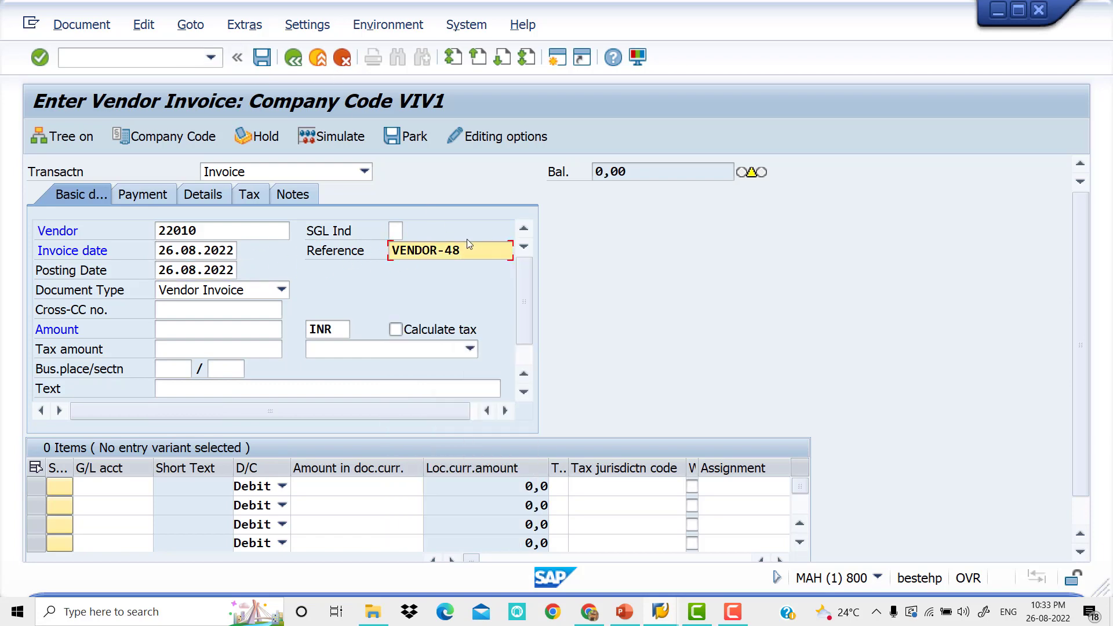
pyautogui.press('BackSpace')
pyautogui.write('9')
pyautogui.press('Tab')
# Set the invoice amount to 100000 and the header text to VENDOR INVOICE
pyautogui.press('Tab')
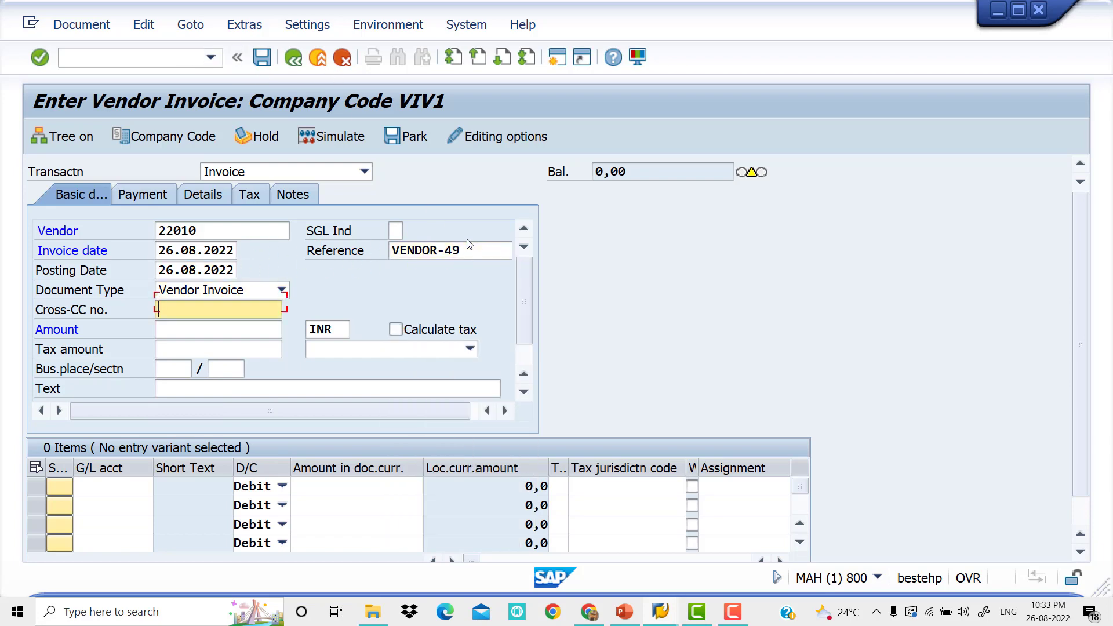
pyautogui.press('Tab')
pyautogui.press('Tab')
pyautogui.write('1')
pyautogui.press('Down')
pyautogui.press('Down')
pyautogui.press('Tab')
pyautogui.press('Tab')
pyautogui.press('Tab')
pyautogui.press('Tab')
pyautogui.press('Tab')
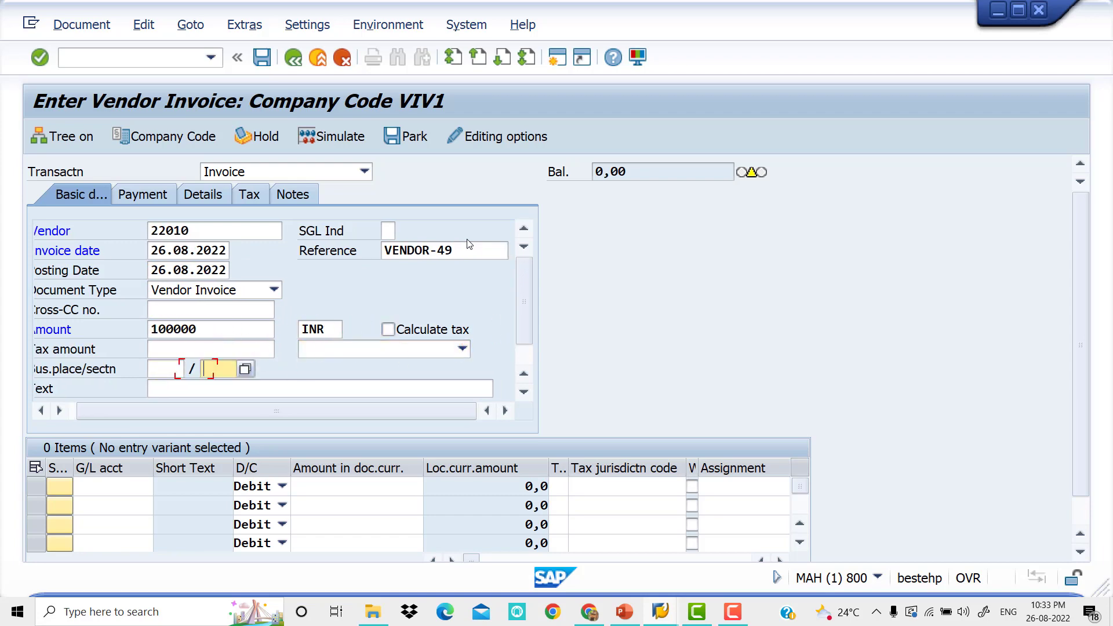
pyautogui.press('Tab')
pyautogui.press('Down')
# Add a debit line item for the Raw Material G/L account with amount 100000
pyautogui.press('Down')
pyautogui.press('Tab')
pyautogui.press('Tab')
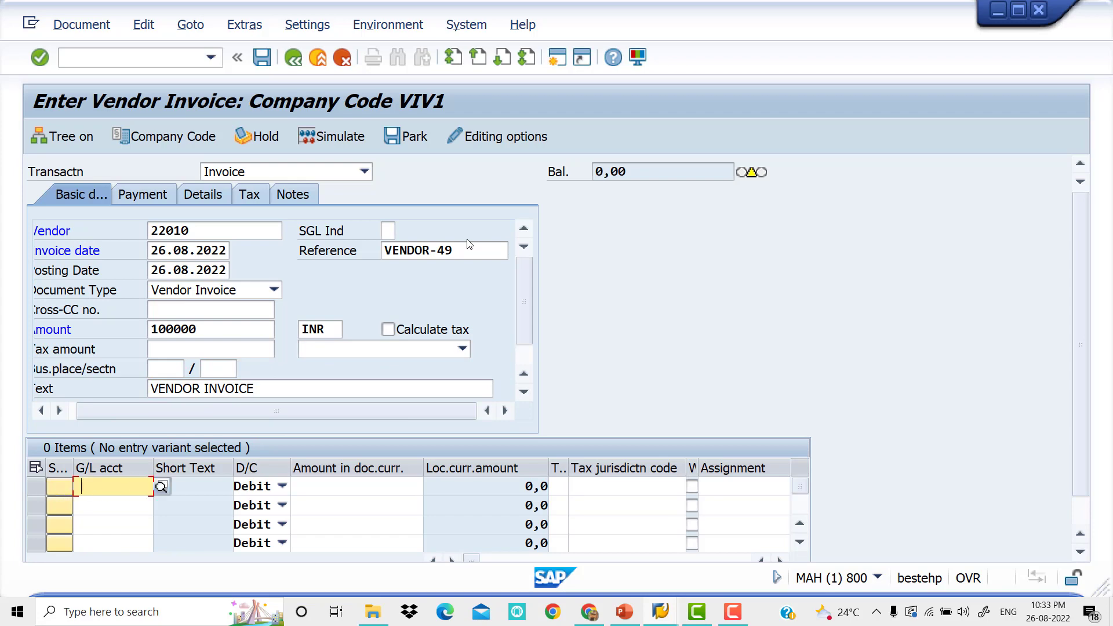
pyautogui.press('Tab')
pyautogui.press('Tab')
pyautogui.press('Down')
pyautogui.press('Down')
pyautogui.press('Down')
pyautogui.press('Down')
pyautogui.press('Down')
# Complete the Raw Material line item with value date 26.06.2022, text Raw Material and business area VIV0
pyautogui.press('Down')
pyautogui.press('Down')
pyautogui.press('Tab')
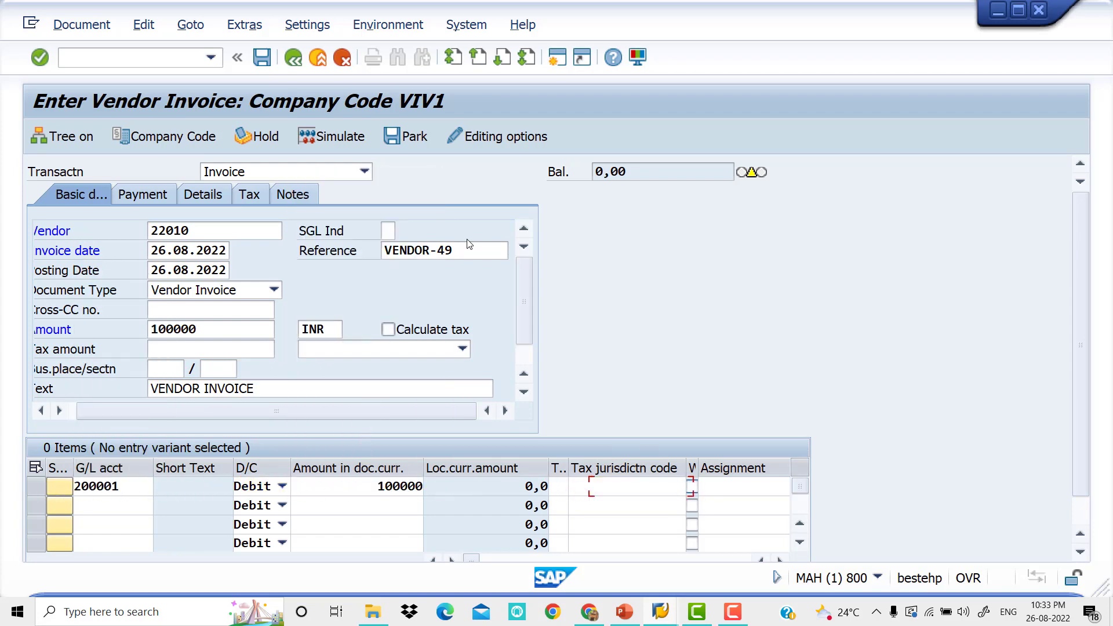
pyautogui.press('Tab')
pyautogui.press('Tab')
pyautogui.press('Tab')
pyautogui.press('Down')
pyautogui.press('Tab')
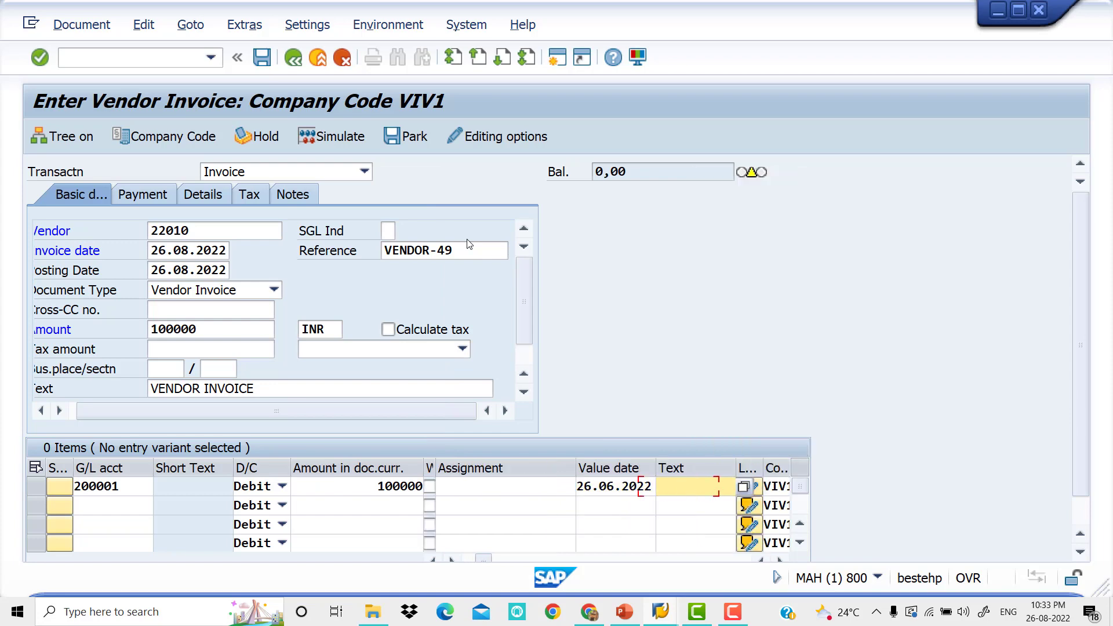
pyautogui.press('Down')
pyautogui.press('Tab')
pyautogui.press('Tab')
pyautogui.press('Tab')
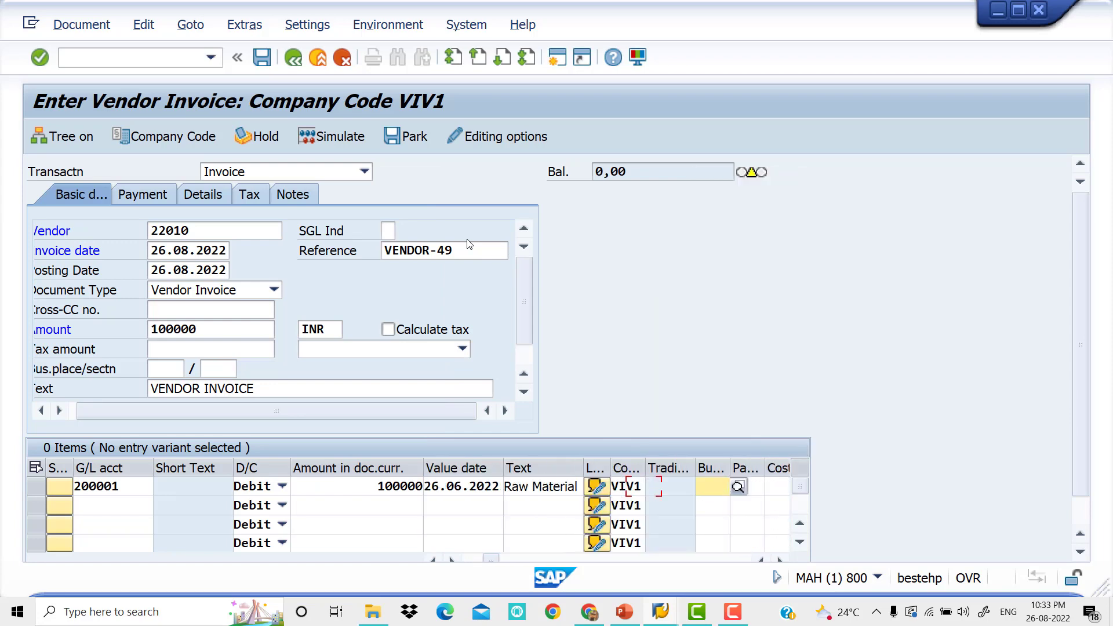
pyautogui.press('Down')
pyautogui.press('Tab')
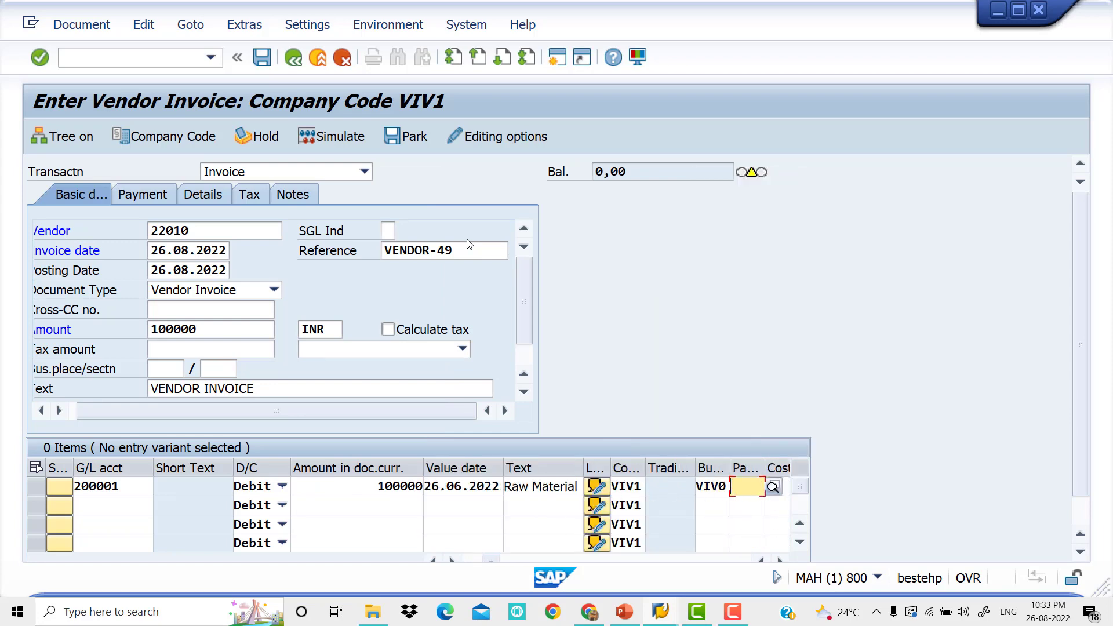
# Simulate the completed vendor invoice and post it
pyautogui.press('Return')
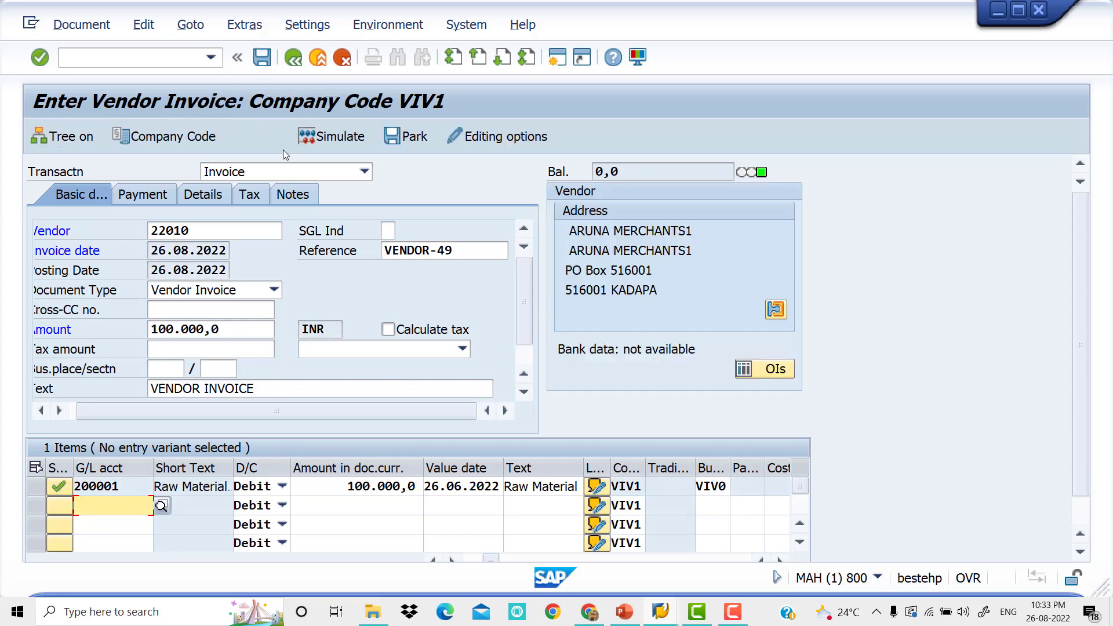
pyautogui.click(346, 144)
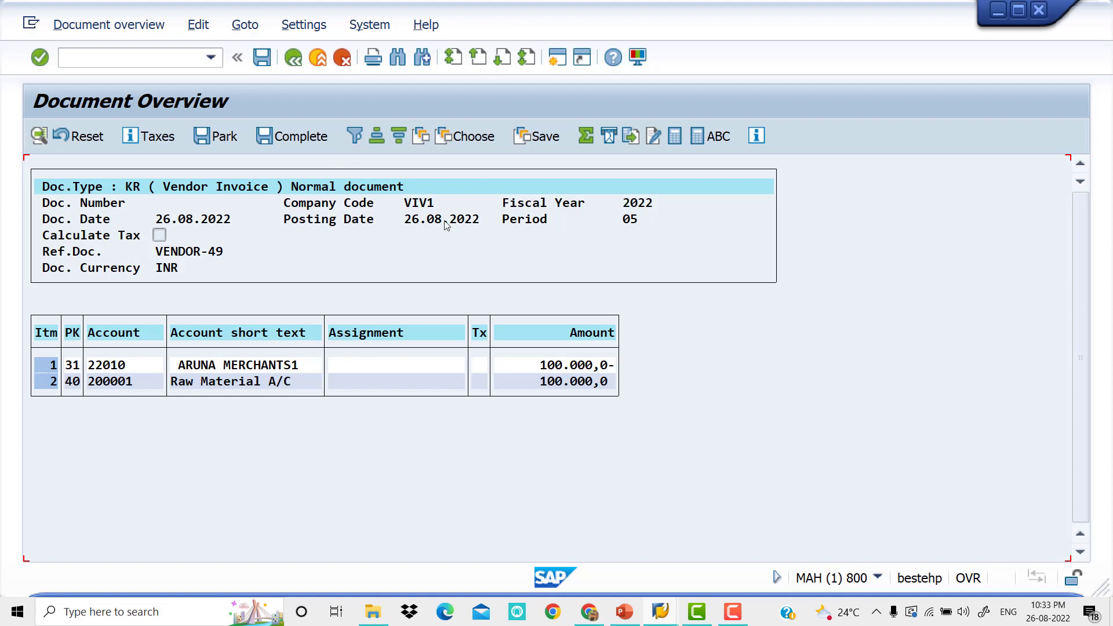
pyautogui.click(261, 59)
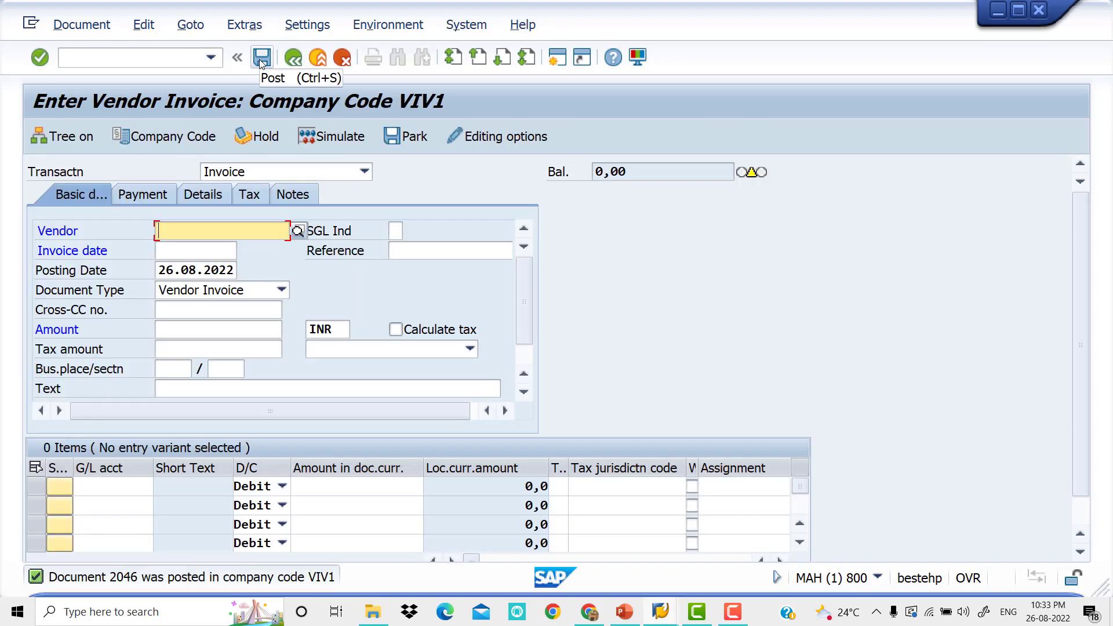
# Display the open line items of vendor ARUNA MERCHANTS1 in company code VIV1 with transaction FBL1N
pyautogui.hotkey('alt', 'Tab')
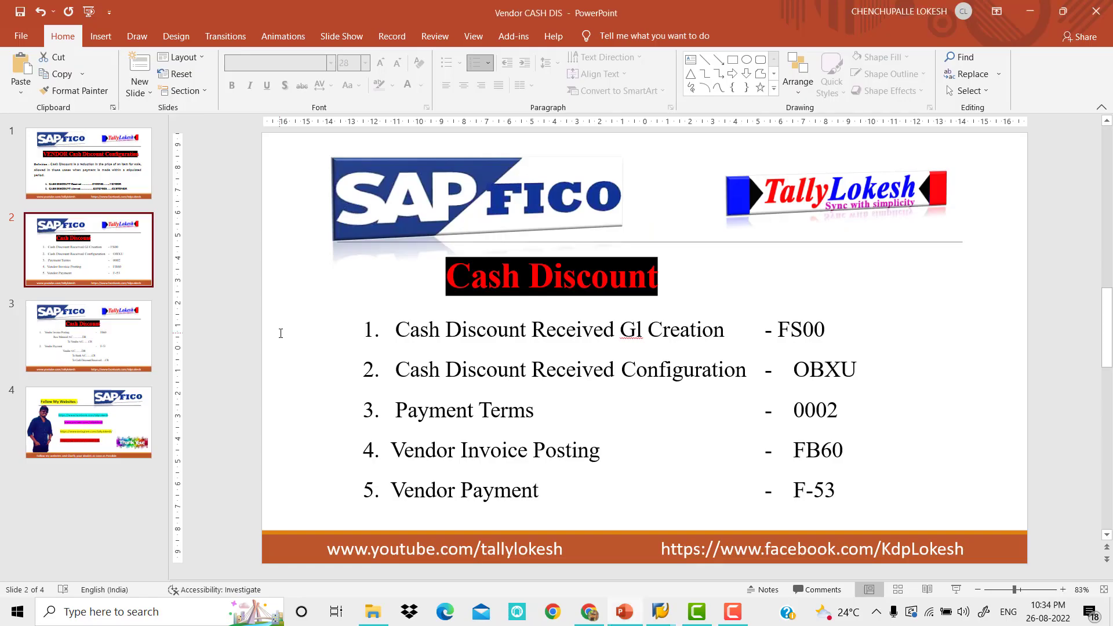
pyautogui.hotkey('alt', 'Tab')
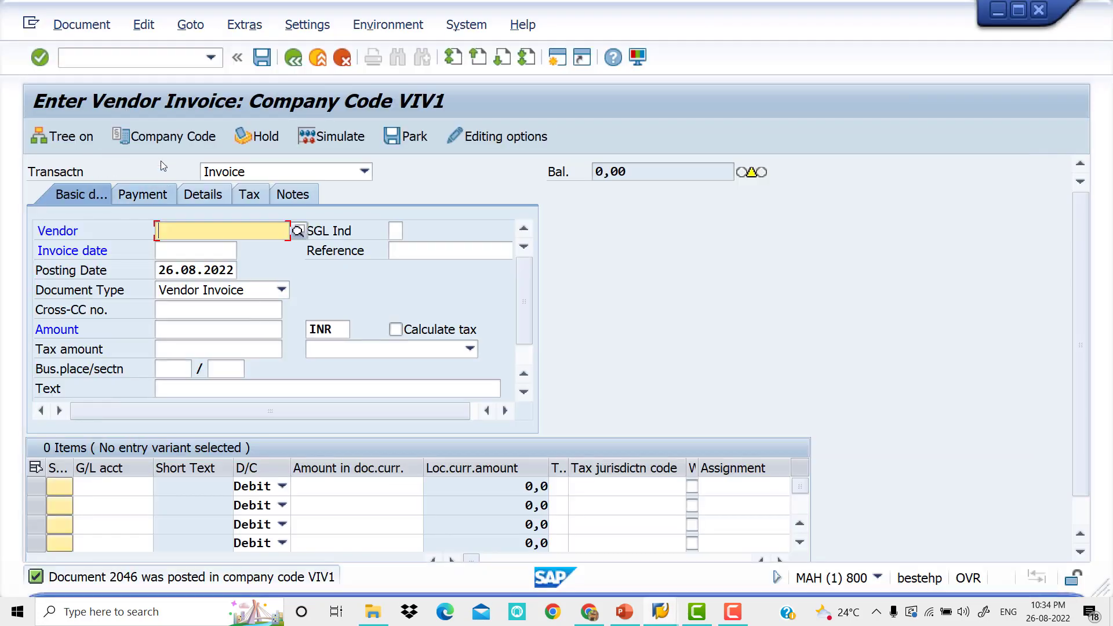
pyautogui.click(149, 57)
pyautogui.write('/')
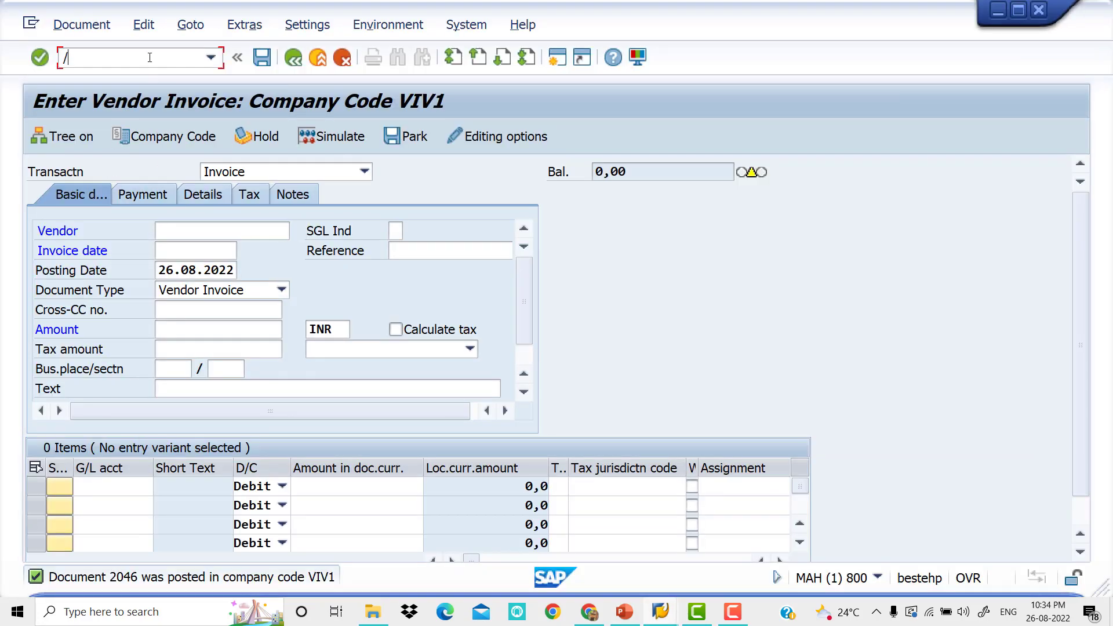
pyautogui.write('NFBL1N')
pyautogui.press('Return')
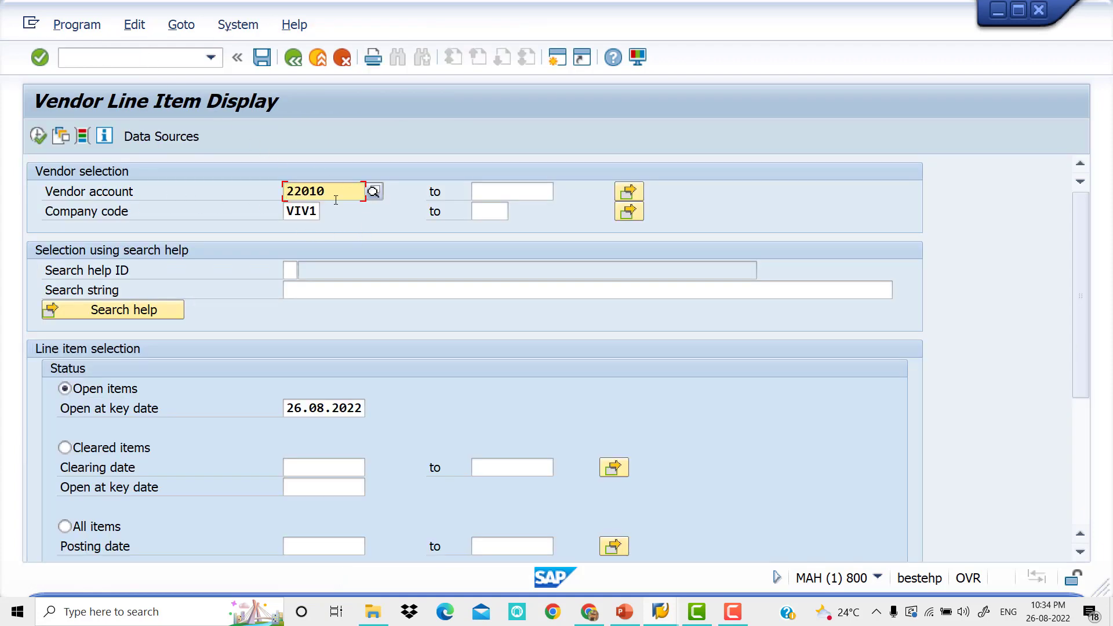
pyautogui.click(40, 138)
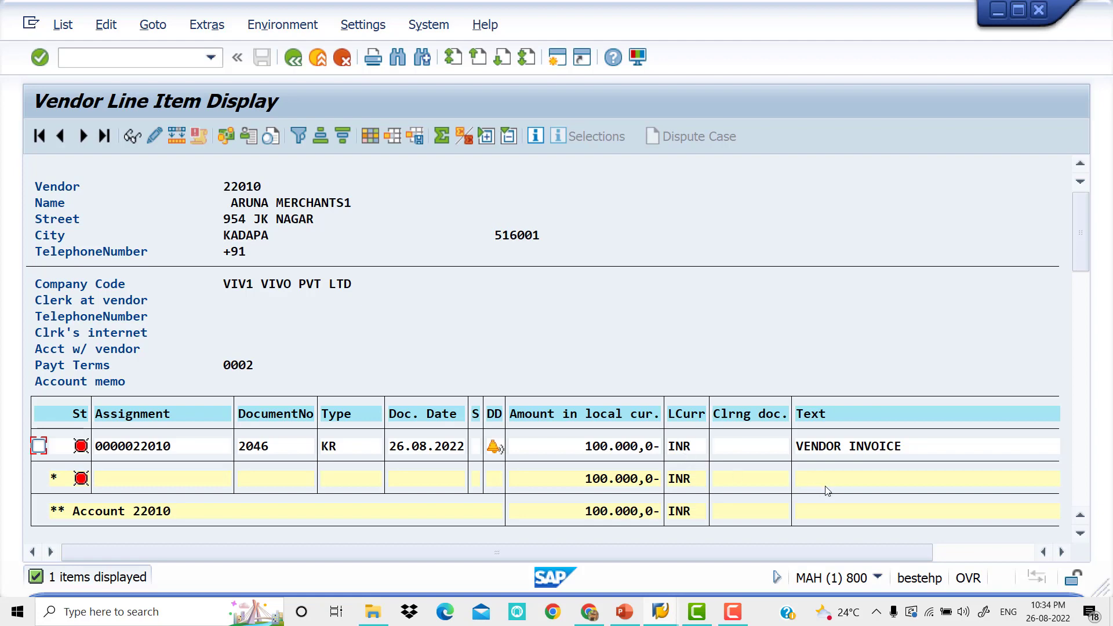
# Open a new SAP session and start transaction F-53 for an outgoing payment
pyautogui.hotkey('alt', 'Tab')
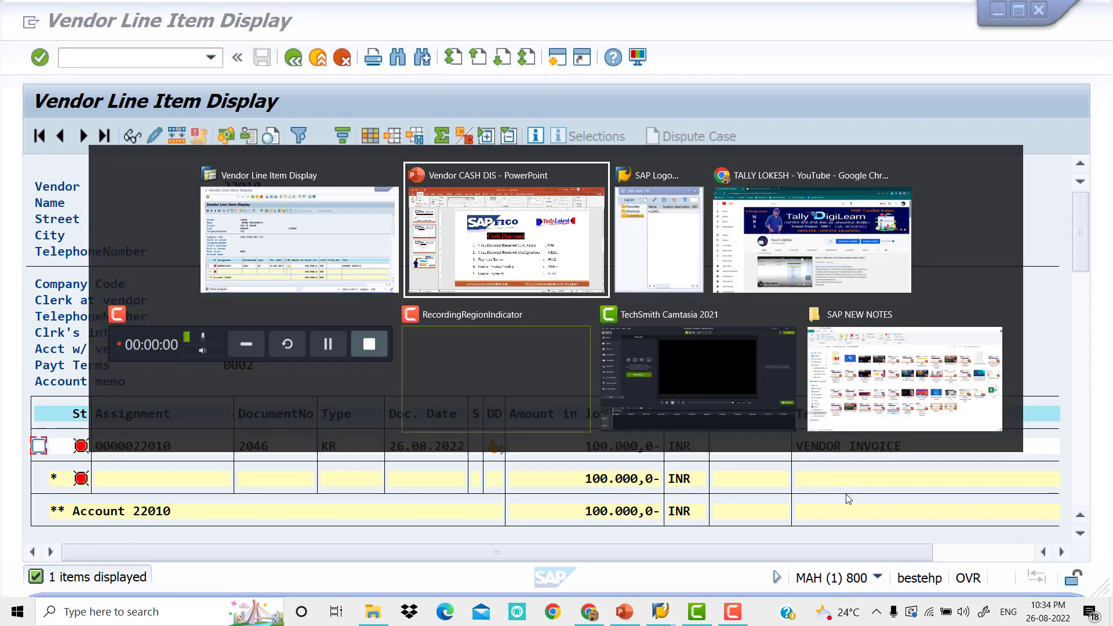
pyautogui.hotkey('alt', 'Tab')
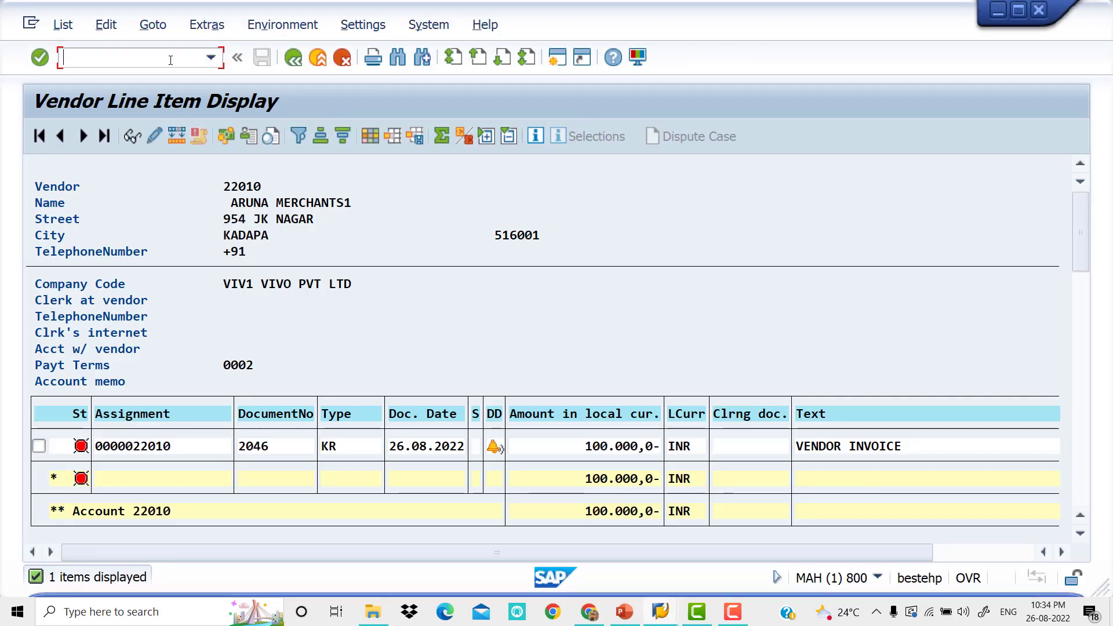
pyautogui.click(560, 60)
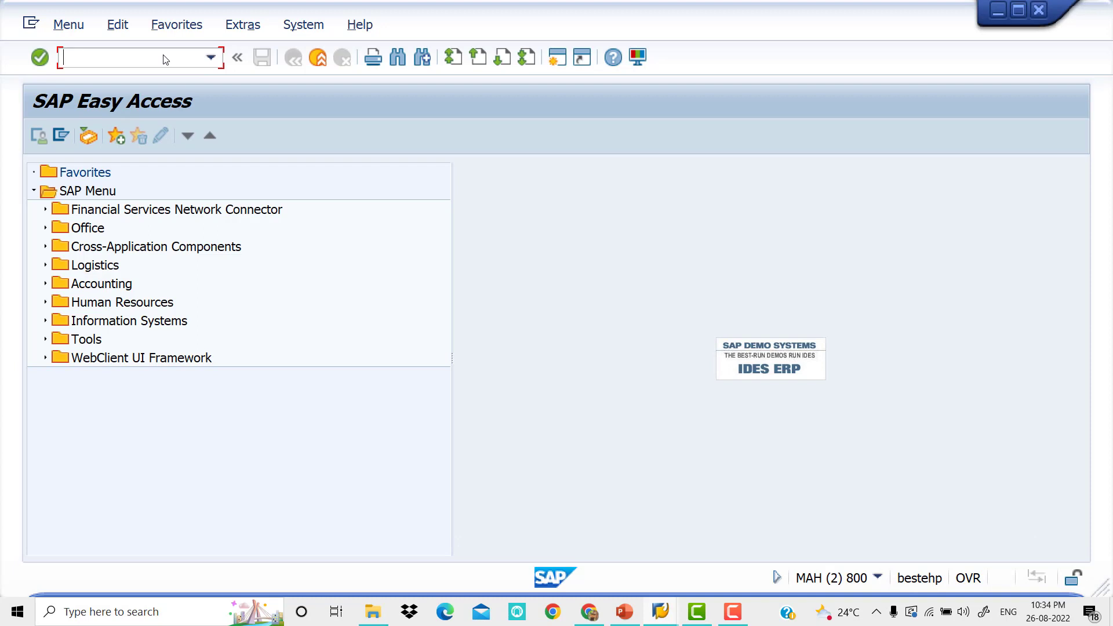
pyautogui.write('F-53')
pyautogui.press('Return')
# Fill the payment header with document date 26.08.2022, reference VENDOR Payment and document header text Vendor Payment
pyautogui.press('space')
pyautogui.press('Down')
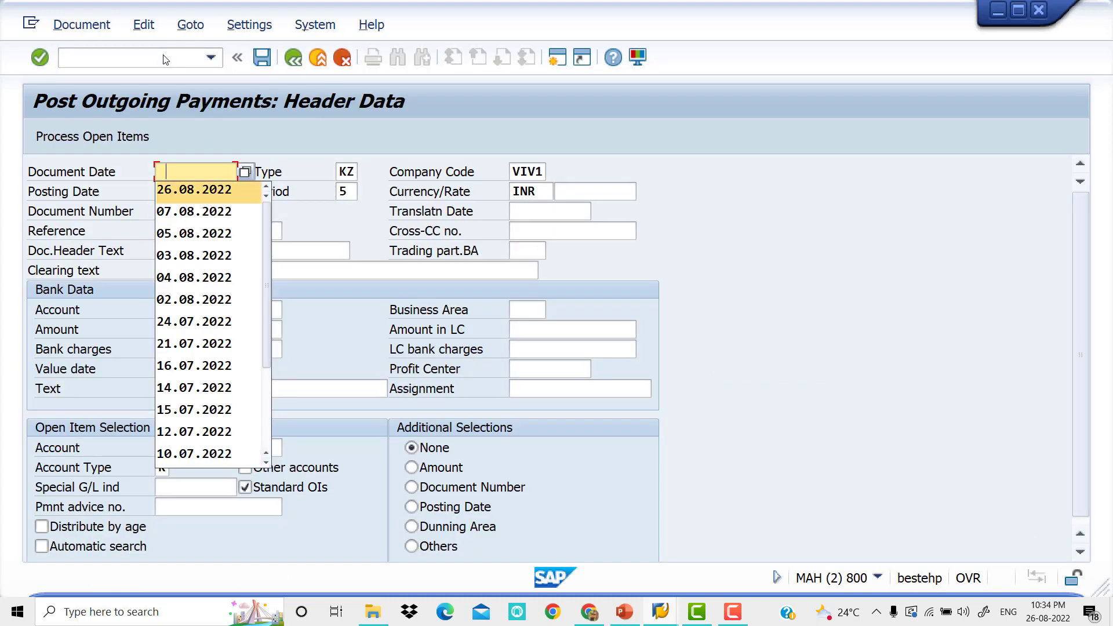
pyautogui.press('Tab')
pyautogui.press('Tab')
pyautogui.press('Tab')
pyautogui.press('Tab')
pyautogui.press('Tab')
pyautogui.press('Tab')
pyautogui.press('Tab')
pyautogui.press('Tab')
pyautogui.press('space')
pyautogui.press('Down')
pyautogui.press('Tab')
pyautogui.press('space')
pyautogui.press('Down')
# Enter the HDFC BANK G/L account in the bank data with business area VIV0 and amount 97000
pyautogui.press('Tab')
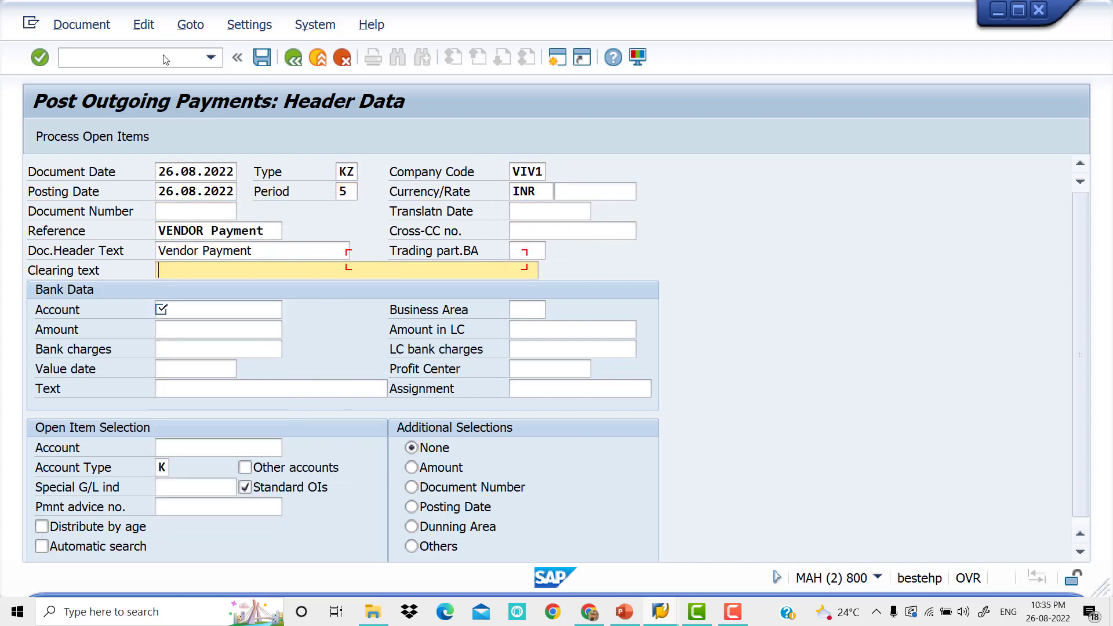
pyautogui.press('Tab')
pyautogui.press('space')
pyautogui.press('Down')
pyautogui.press('Tab')
pyautogui.press('space')
pyautogui.press('Down')
pyautogui.press('Return')
pyautogui.press('Tab')
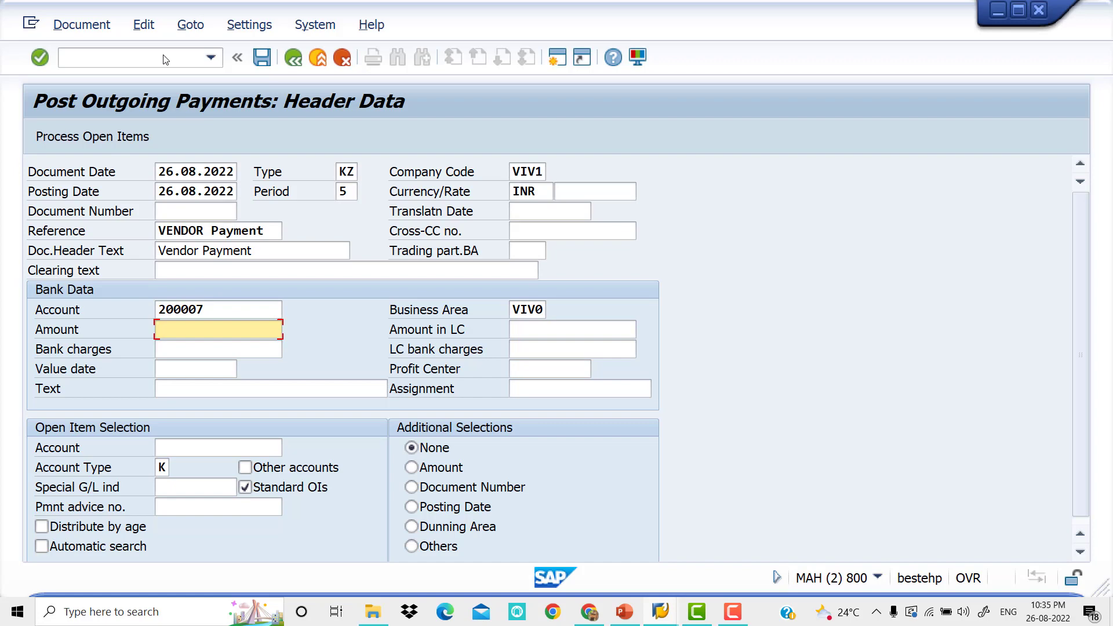
pyautogui.write('97000')
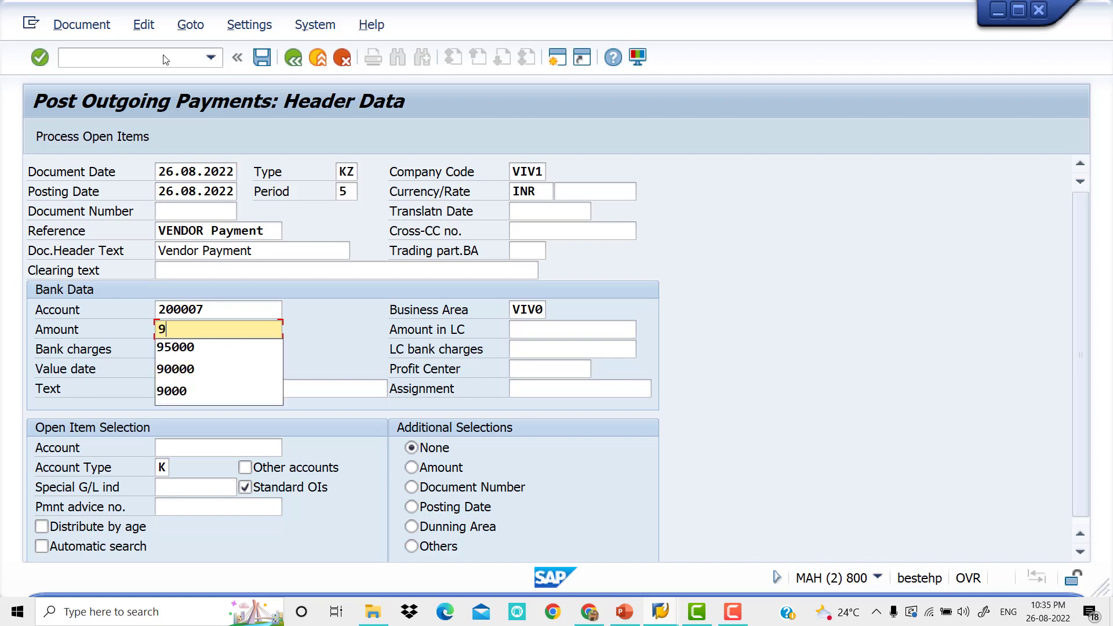
pyautogui.press('Tab')
pyautogui.press('Tab')
pyautogui.press('Tab')
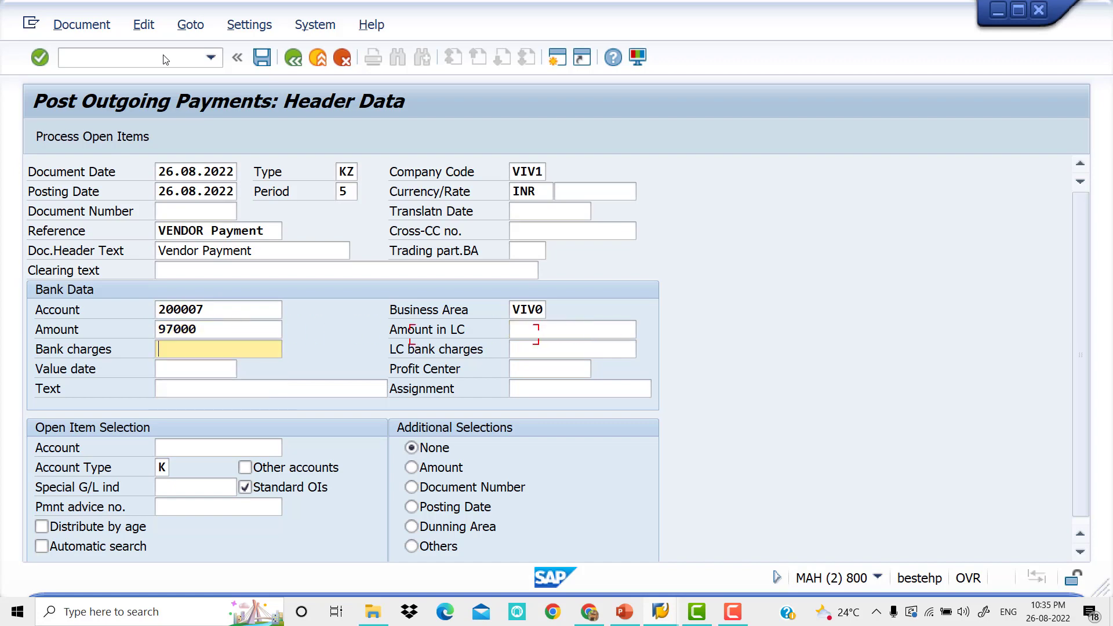
# Set the bank data value date to 26.08.2022 and the text to VENDOR PAYMENT
pyautogui.press('Tab')
pyautogui.press('Down')
pyautogui.press('Tab')
pyautogui.press('Tab')
pyautogui.press('Down')
pyautogui.press('Down')
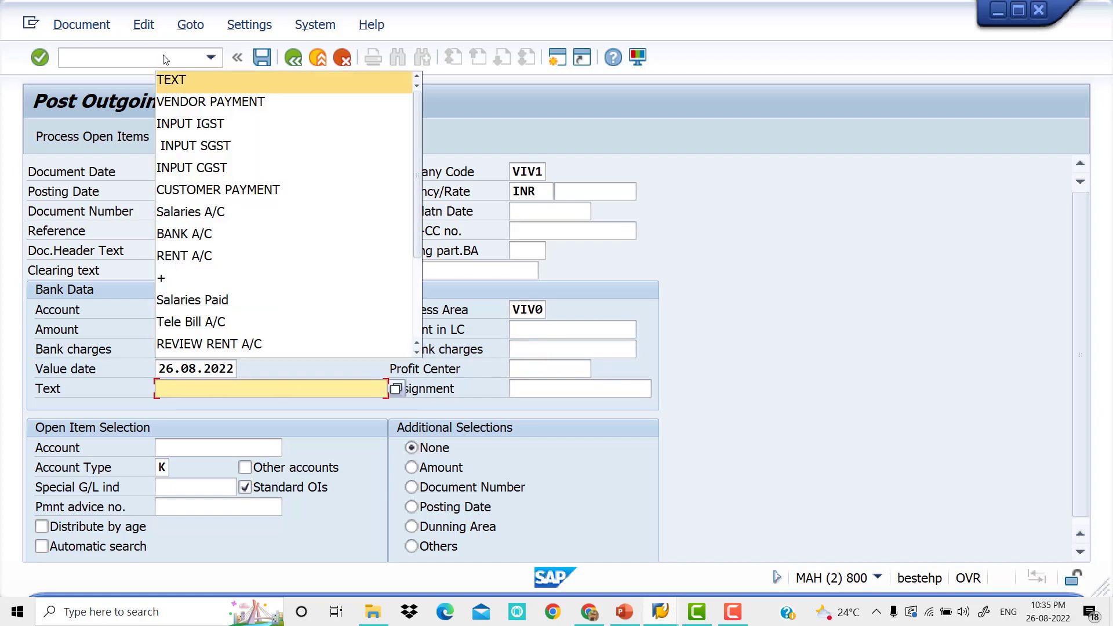
pyautogui.press('Tab')
# Choose ARUNA MERCHANTS1 as the open item account and process its open items
pyautogui.press('Tab')
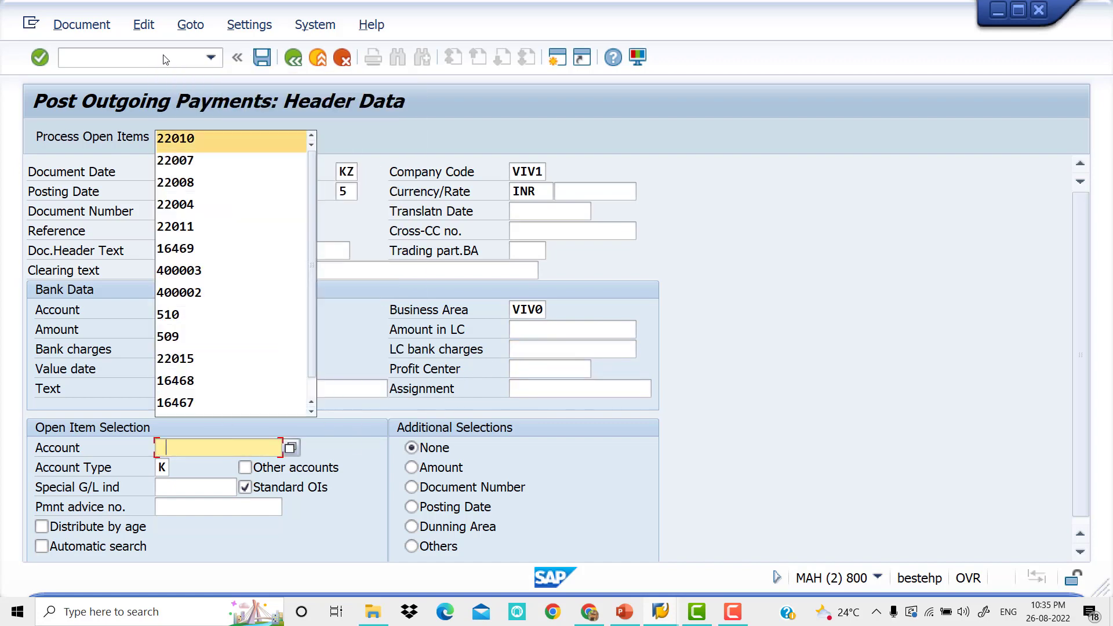
pyautogui.press('Down')
pyautogui.press('Tab')
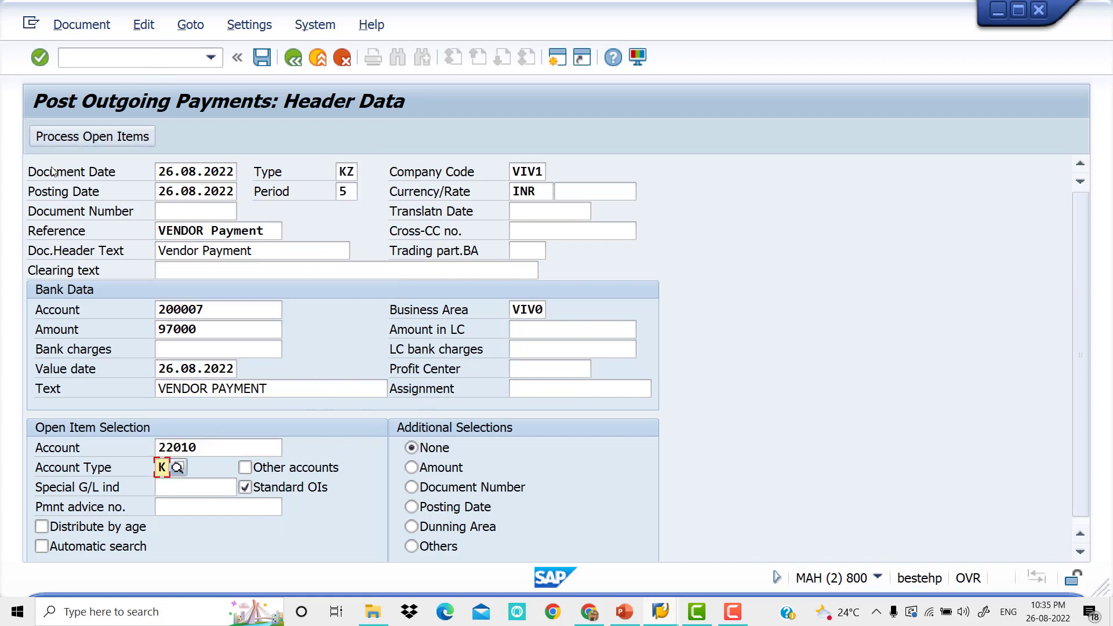
pyautogui.click(91, 139)
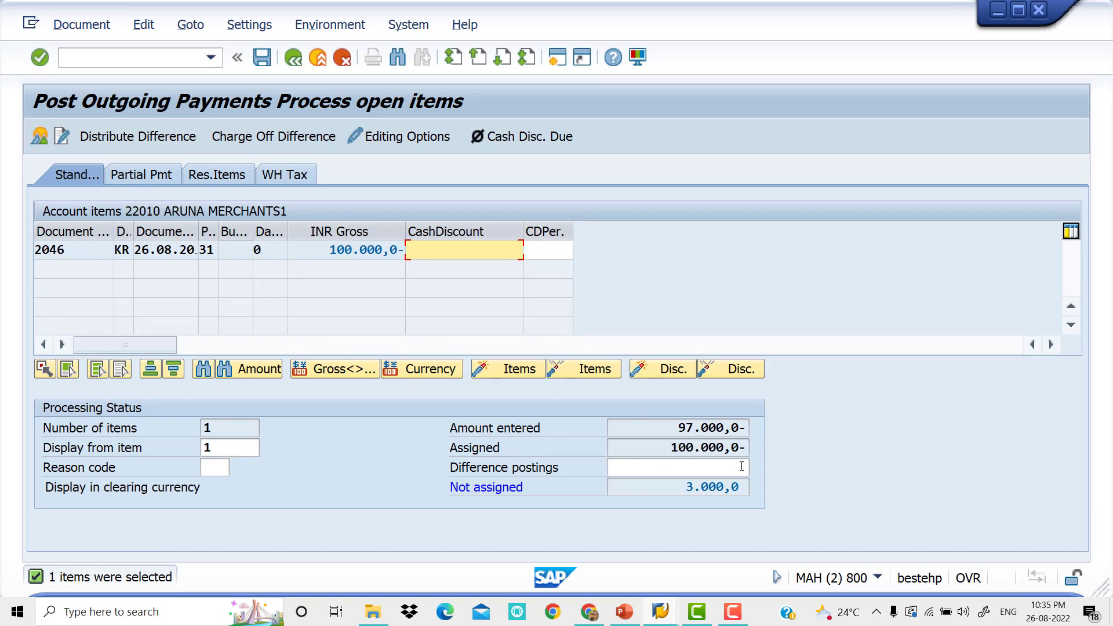
# Set the cash discount of the open invoice item to 1.500
pyautogui.click(458, 250)
pyautogui.write('1.500')
pyautogui.press('Return')
pyautogui.press('Return')
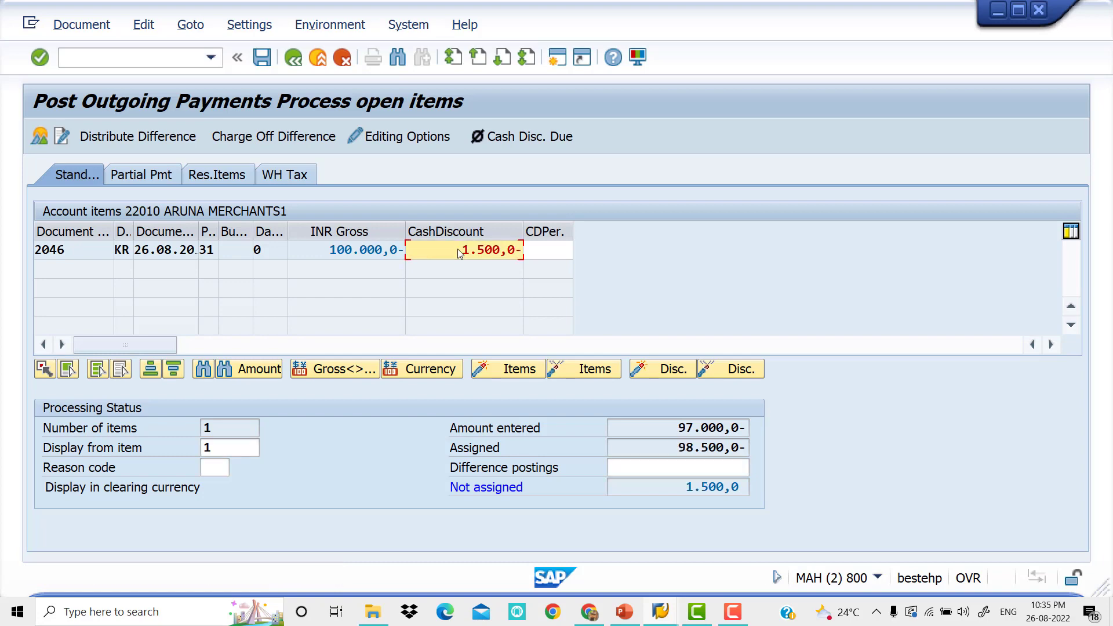
# Set the cash discount of the open invoice item to 3000 and confirm it
pyautogui.moveTo(459, 249); pyautogui.dragTo(586, 251)
pyautogui.write('3000')
pyautogui.press('Return')
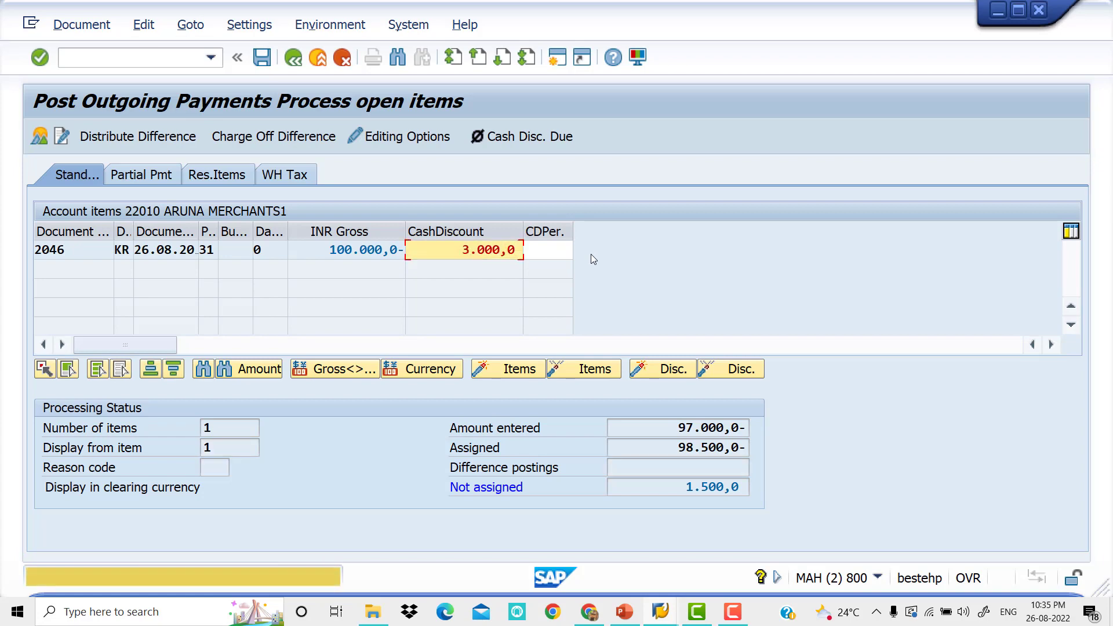
pyautogui.press('Return')
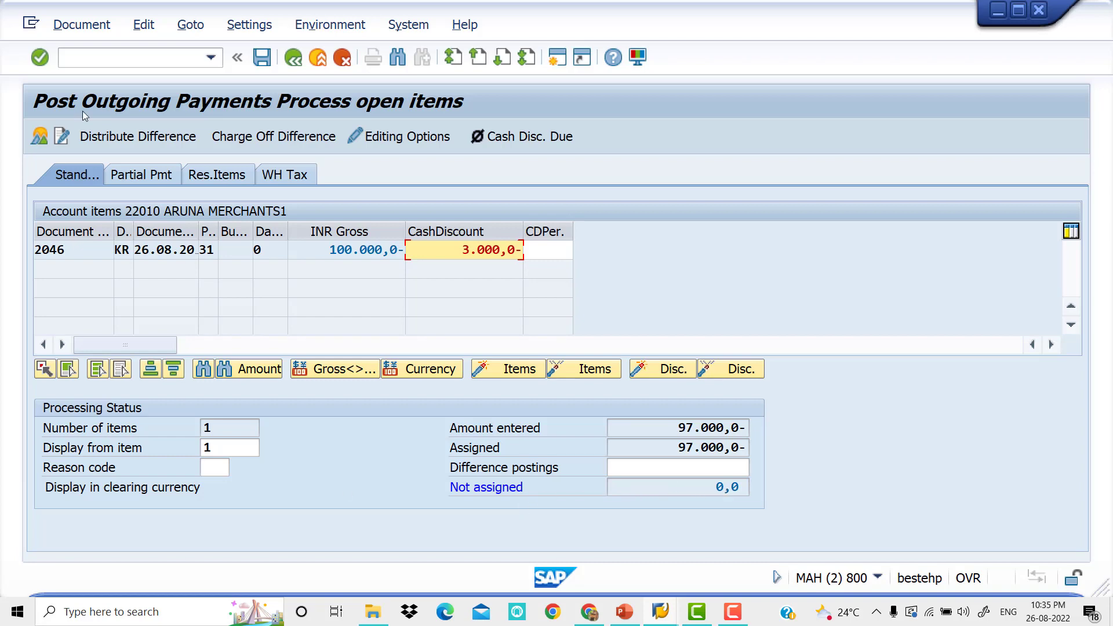
# Try to post the payment, open the marked cash discount received line item for correction and set its text to TEXT
pyautogui.click(262, 57)
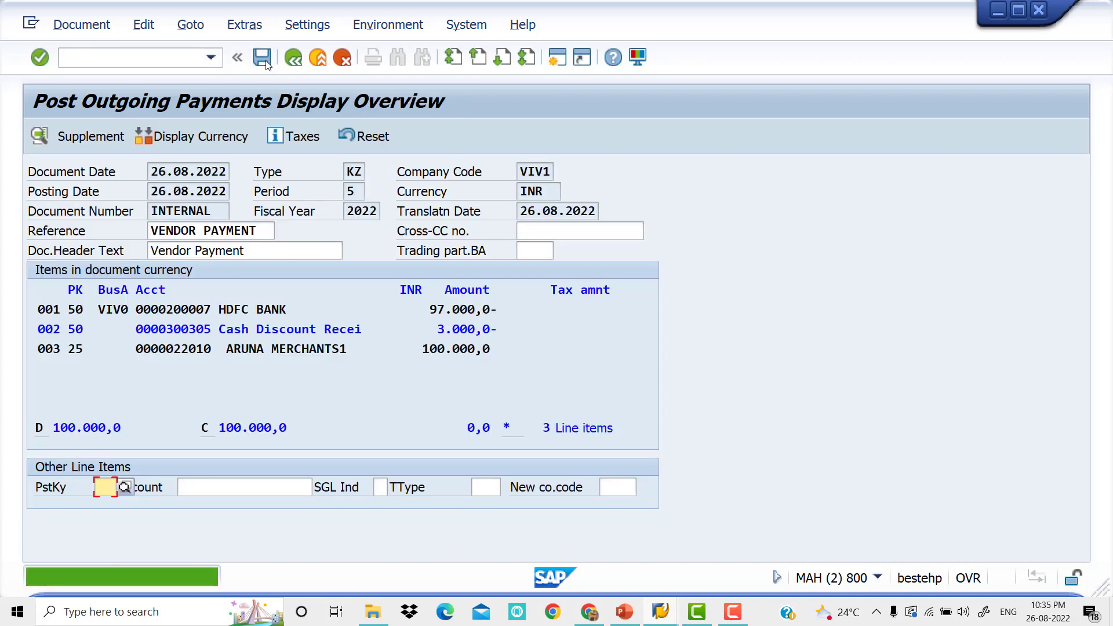
pyautogui.click(266, 330)
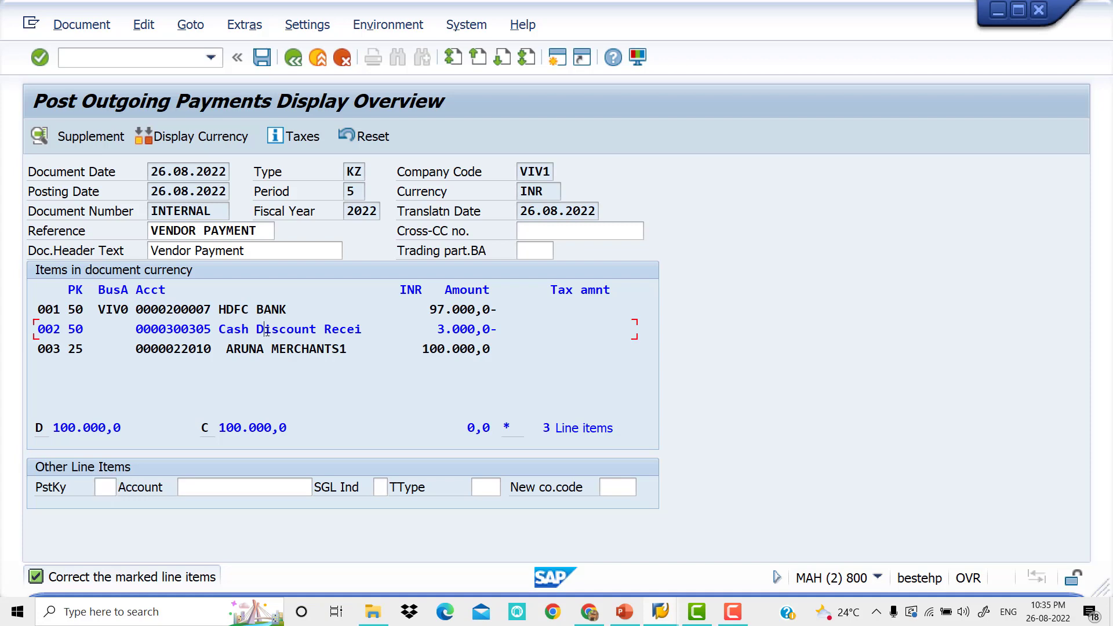
pyautogui.doubleClick(267, 330)
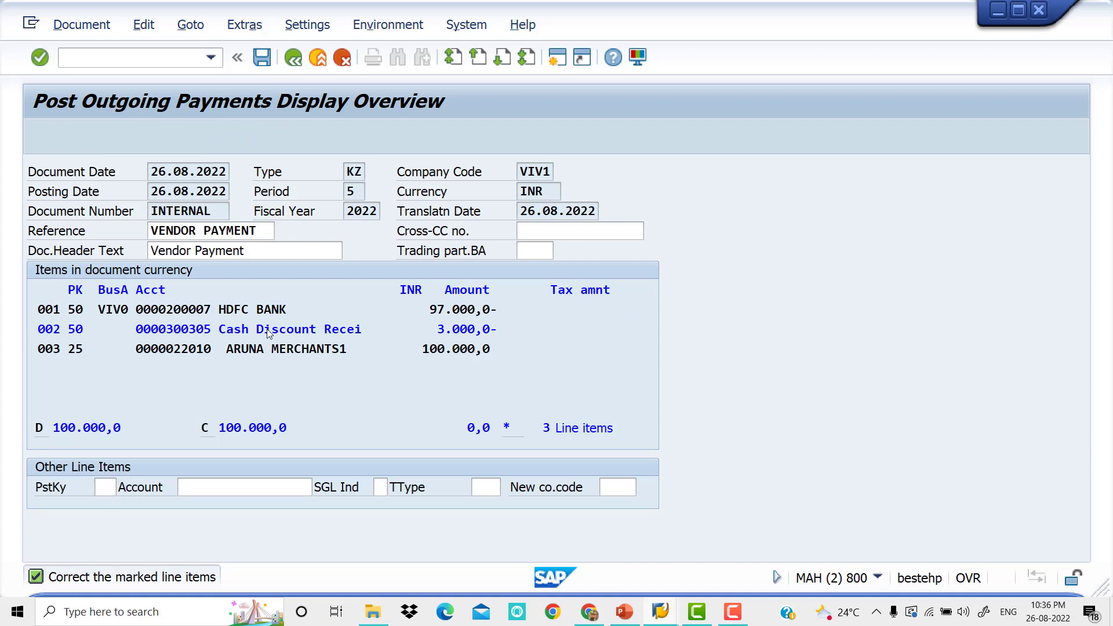
pyautogui.write('TEXT')
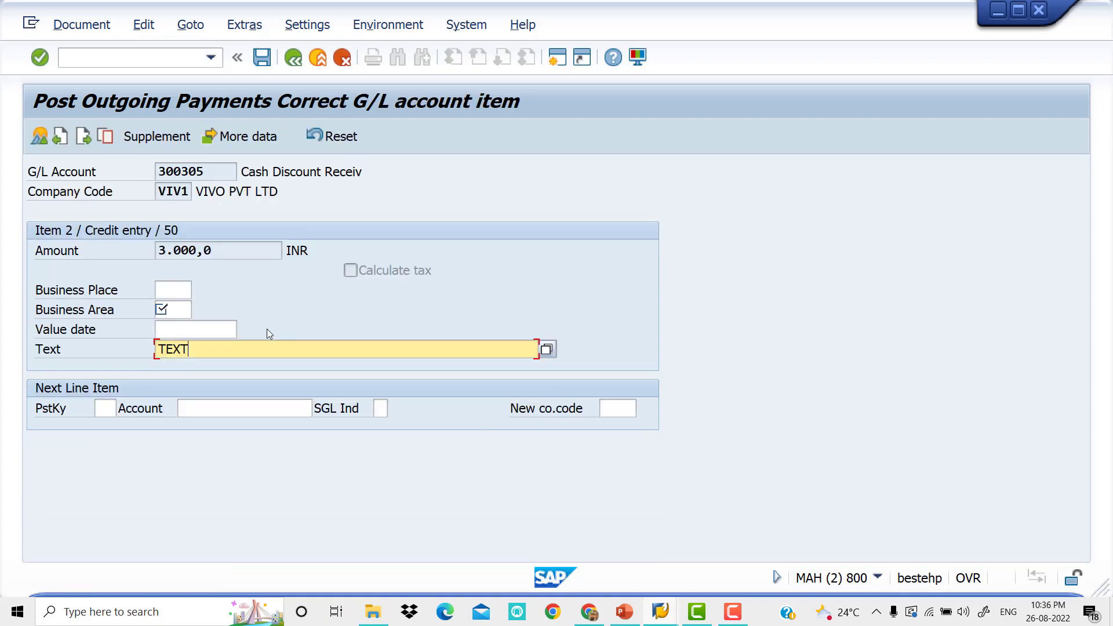
pyautogui.press('Return')
# Assign business area VIV0 to the cash discount received line item and post the outgoing payment
pyautogui.click(265, 63)
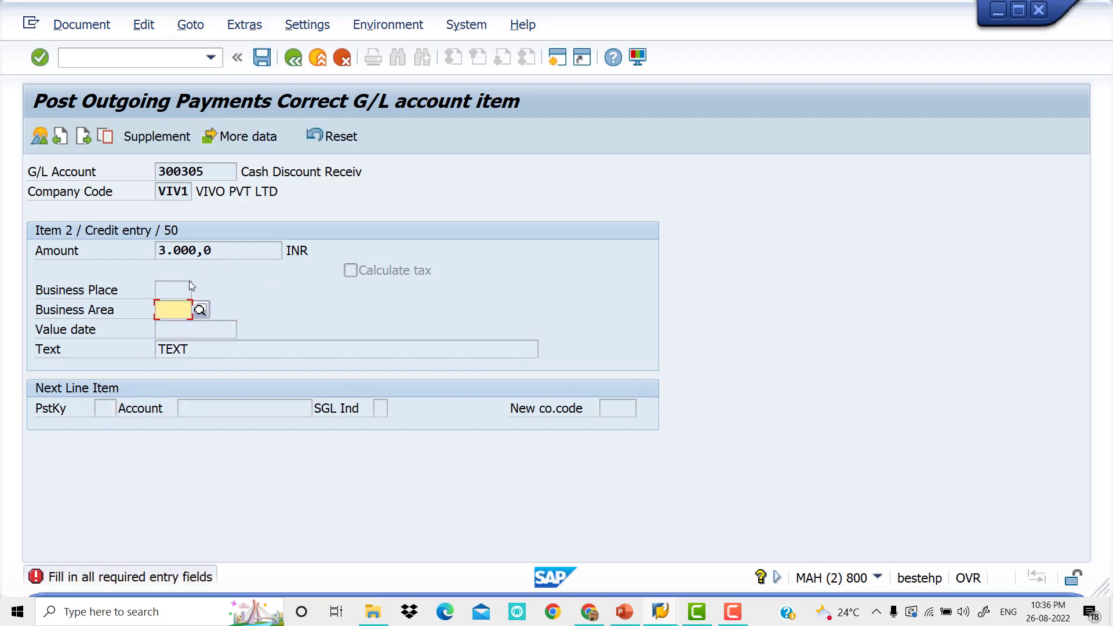
pyautogui.click(175, 307)
pyautogui.click(172, 328)
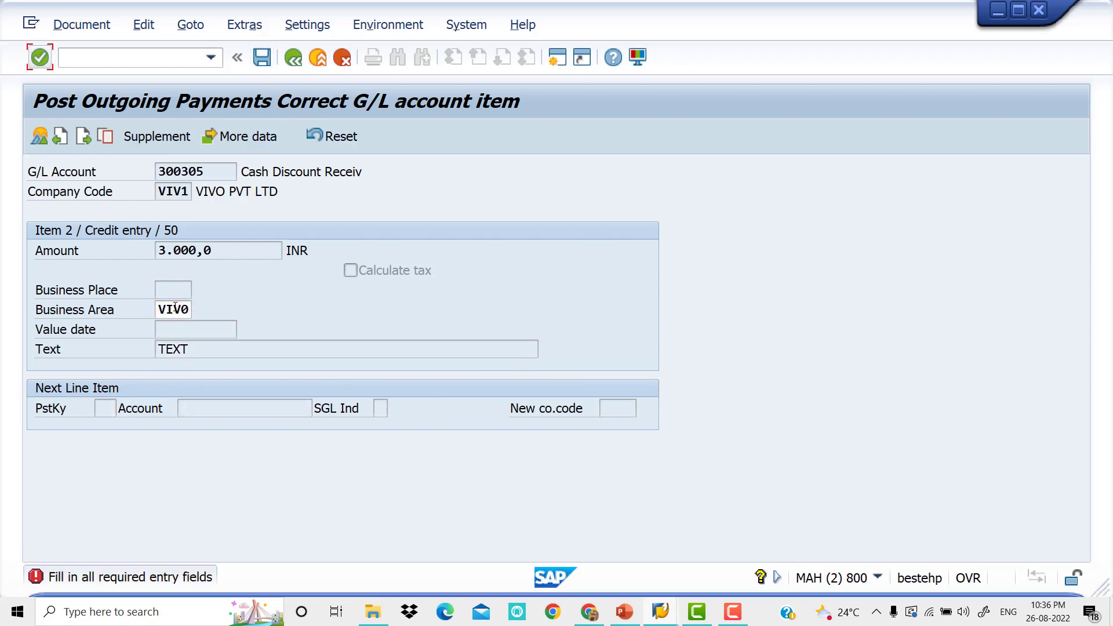
pyautogui.click(263, 58)
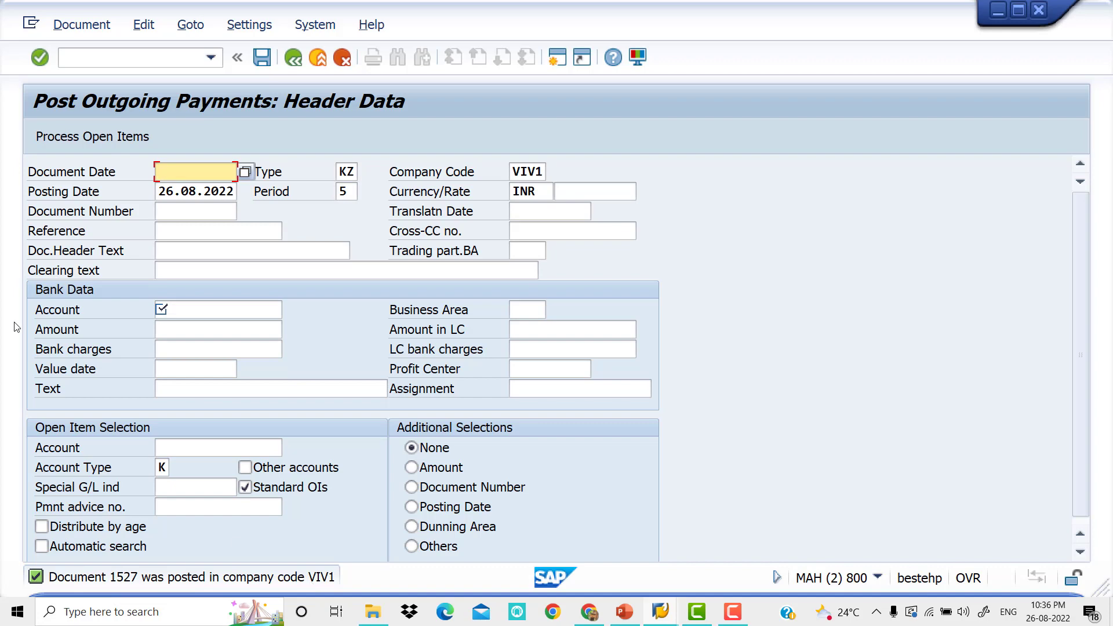
# Display the payment document just posted in company code VIV1
pyautogui.click(81, 24)
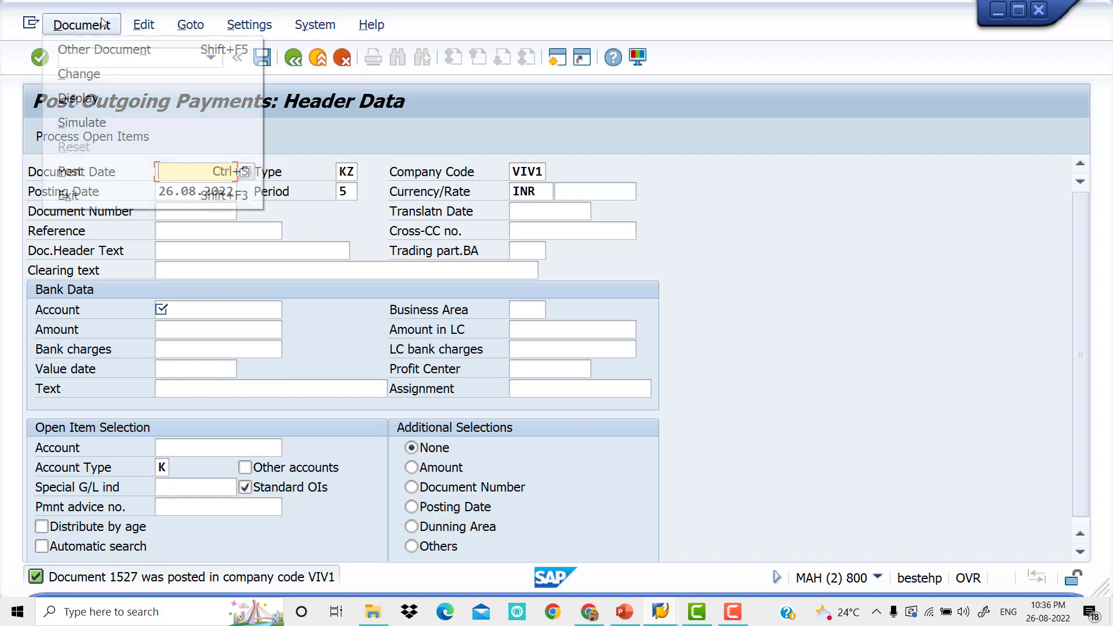
pyautogui.click(113, 97)
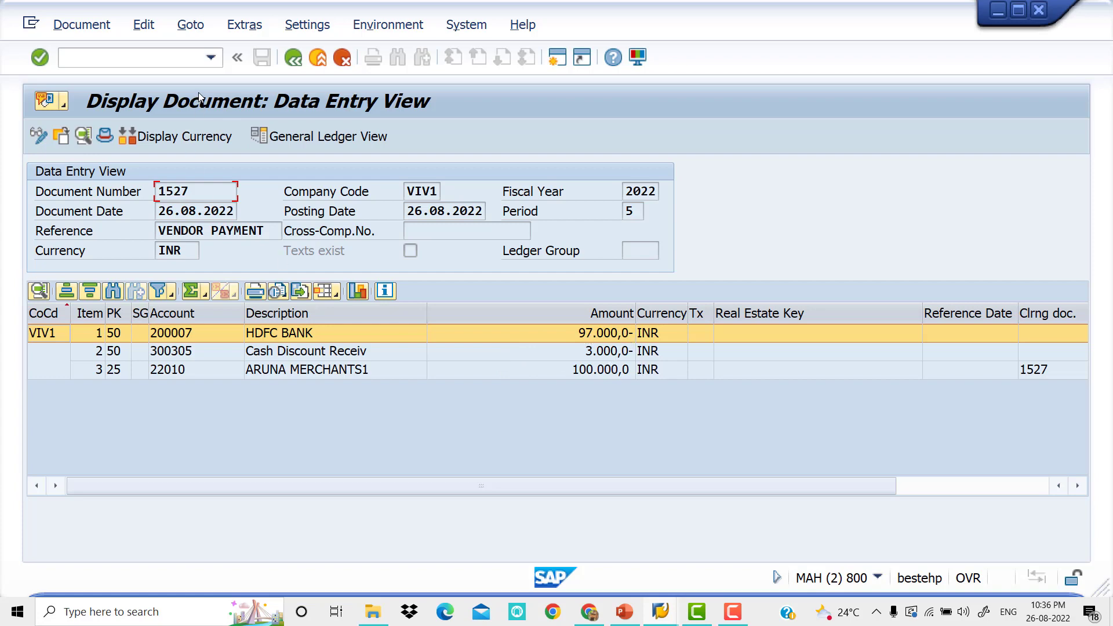
# Switch to the Vendor Line Item Display session and refresh the list of open items for ARUNA MERCHANTS1
pyautogui.hotkey('alt', 'Tab')
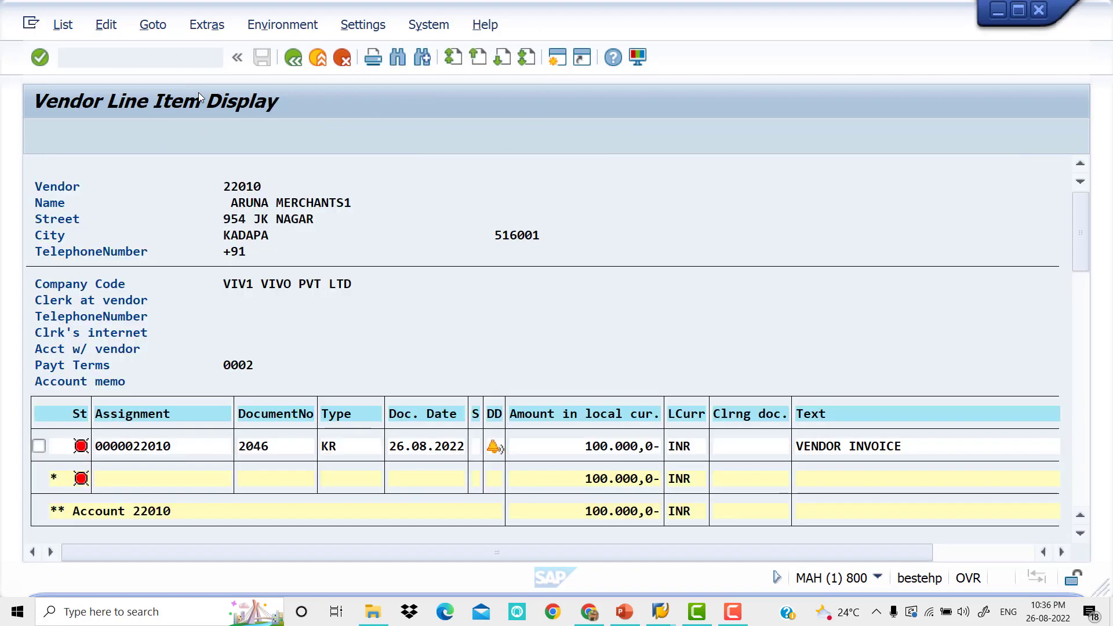
pyautogui.click(60, 28)
pyautogui.click(85, 75)
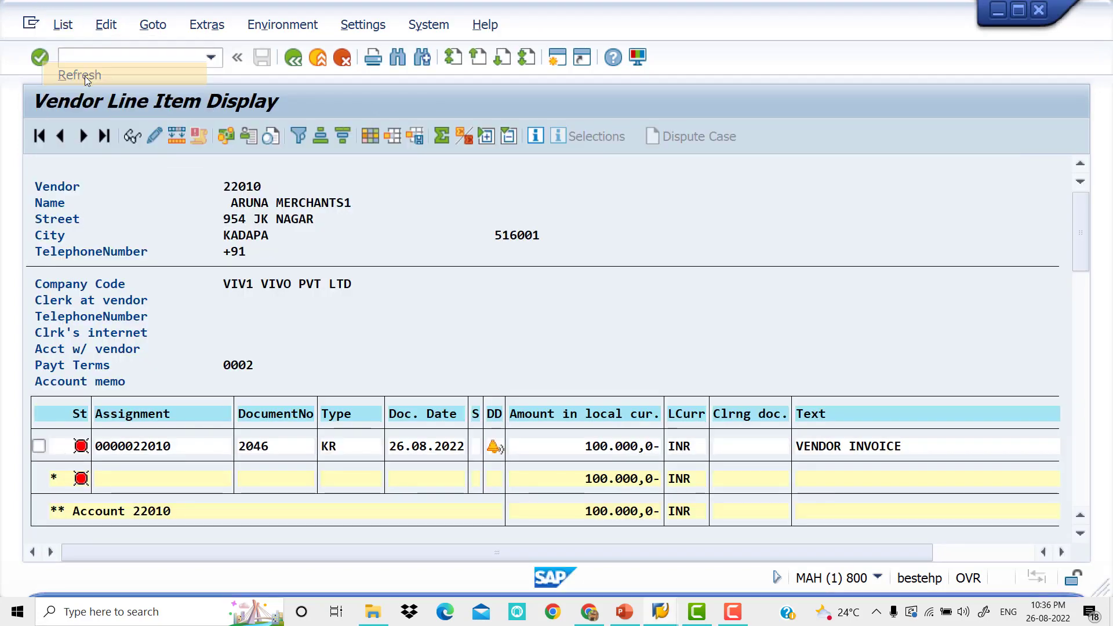
pyautogui.click(520, 539)
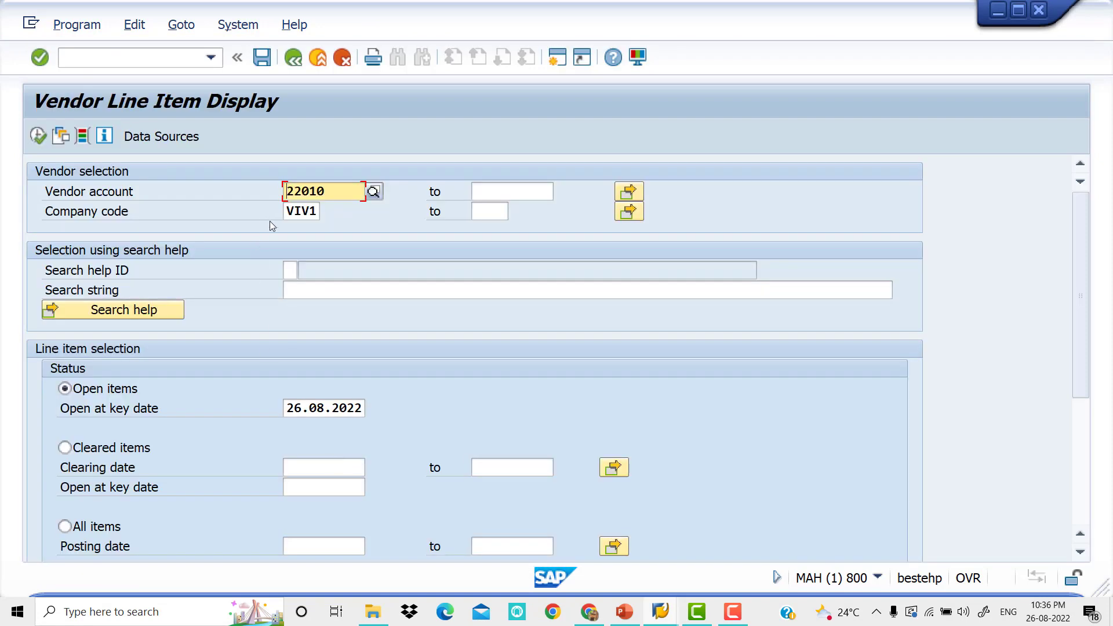
# List the vendor's cleared items with clearing date 26.08.2022 and review the invoices, payments and their clearing documents
pyautogui.click(64, 448)
pyautogui.click(320, 471)
pyautogui.write('26.08.2022')
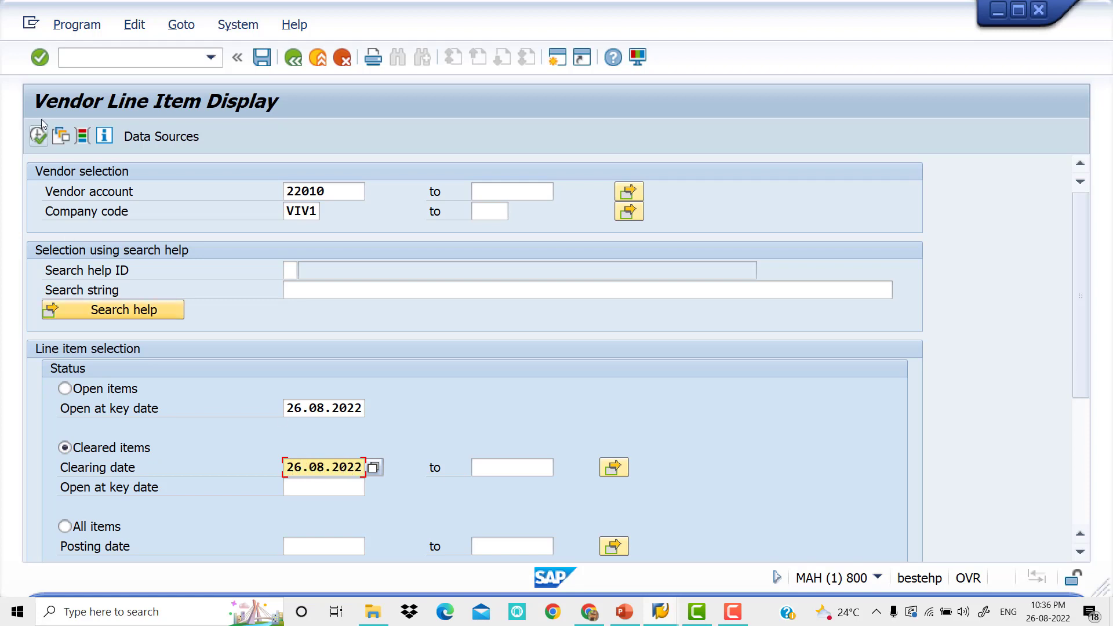
pyautogui.click(39, 136)
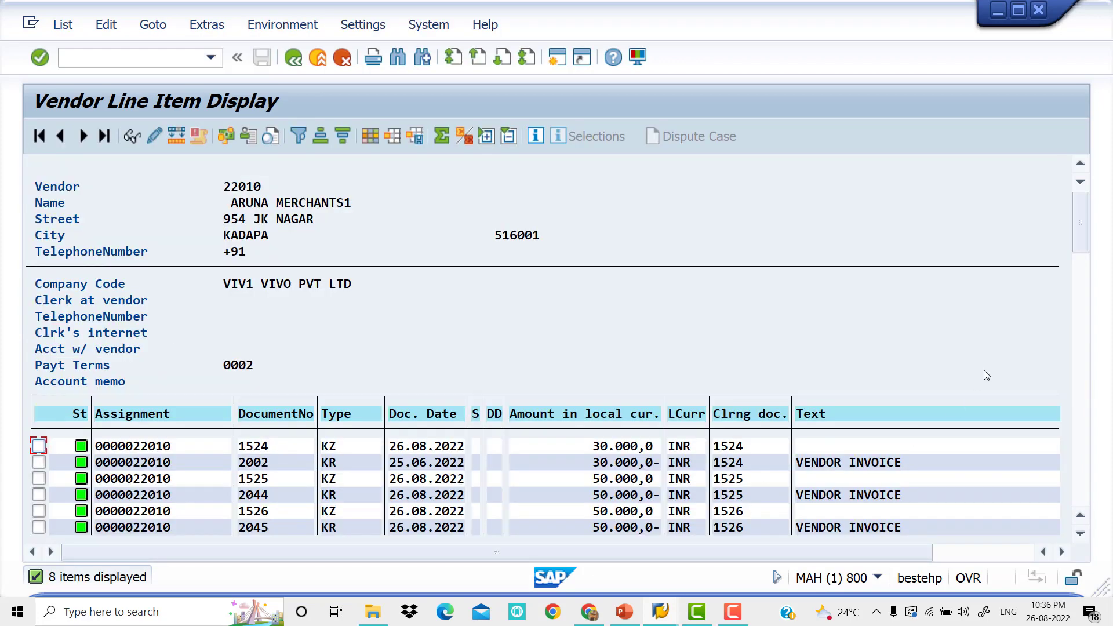
pyautogui.moveTo(1080, 235); pyautogui.dragTo(1083, 299)
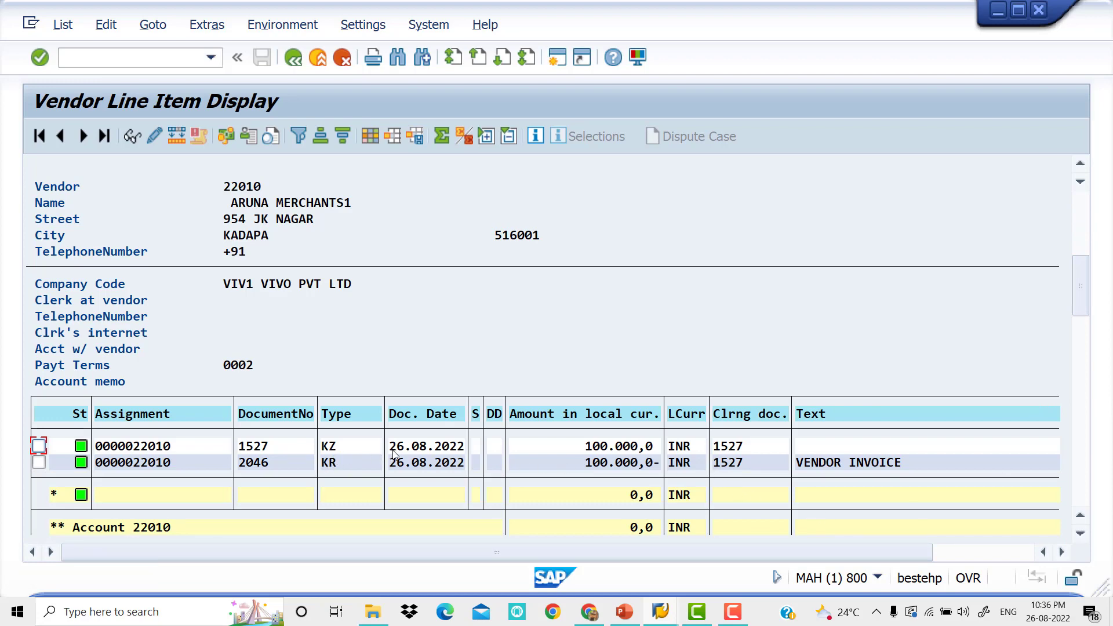
pyautogui.click(1082, 185)
pyautogui.click(1084, 518)
pyautogui.click(1081, 516)
pyautogui.click(1081, 515)
pyautogui.click(1081, 516)
pyautogui.click(1081, 516)
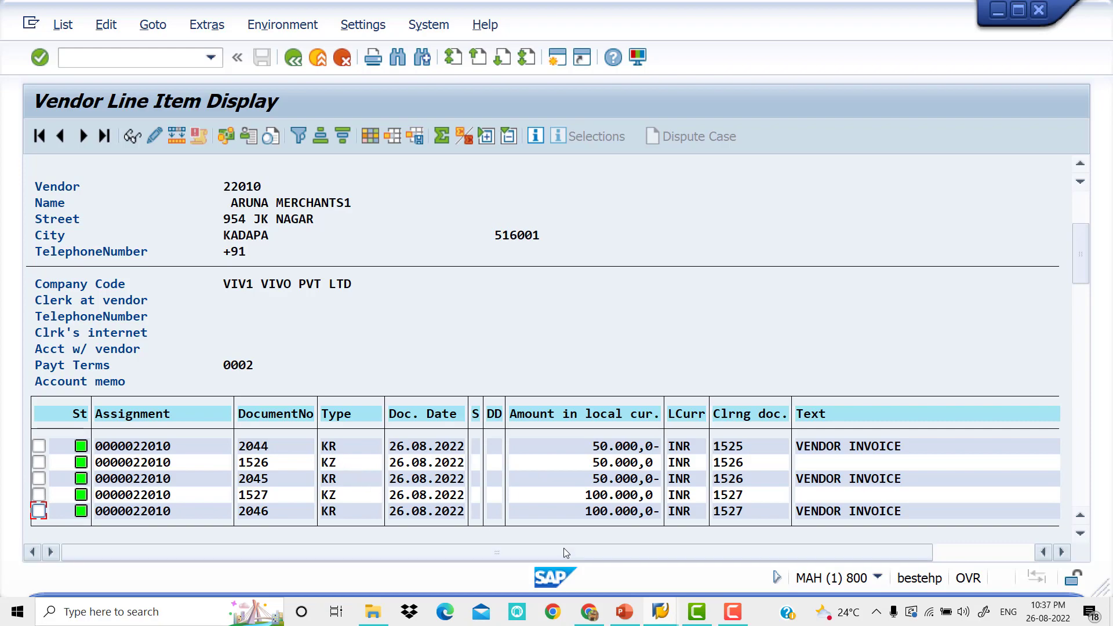
# Switch to the Vendor CASH DIS presentation in PowerPoint and view the cash discount accounting entries slide and the closing slide
pyautogui.click(630, 619)
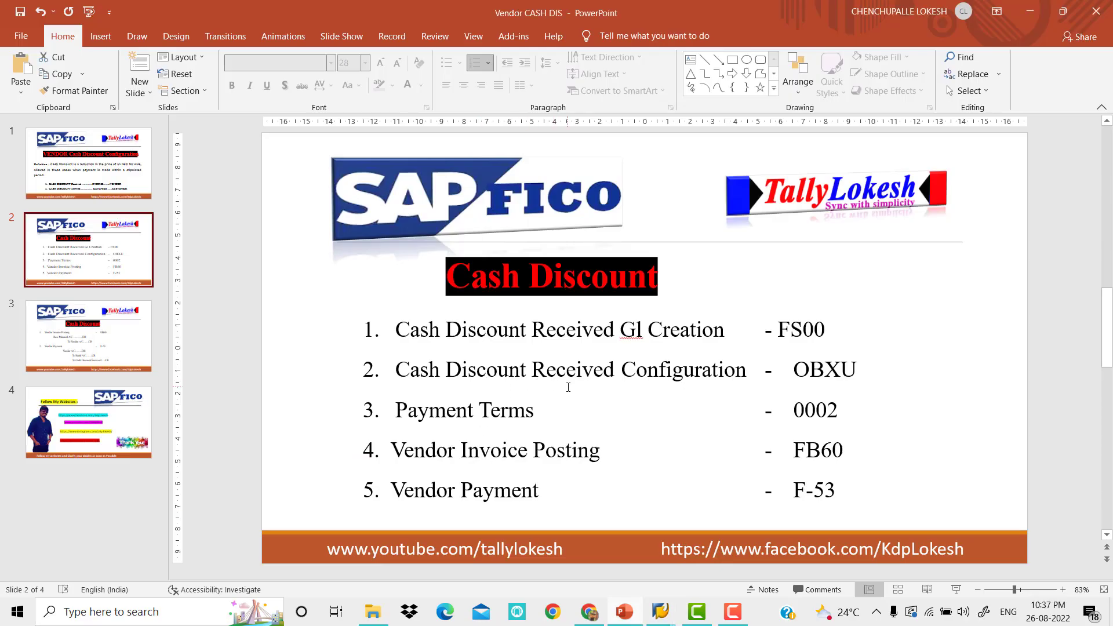
pyautogui.click(136, 337)
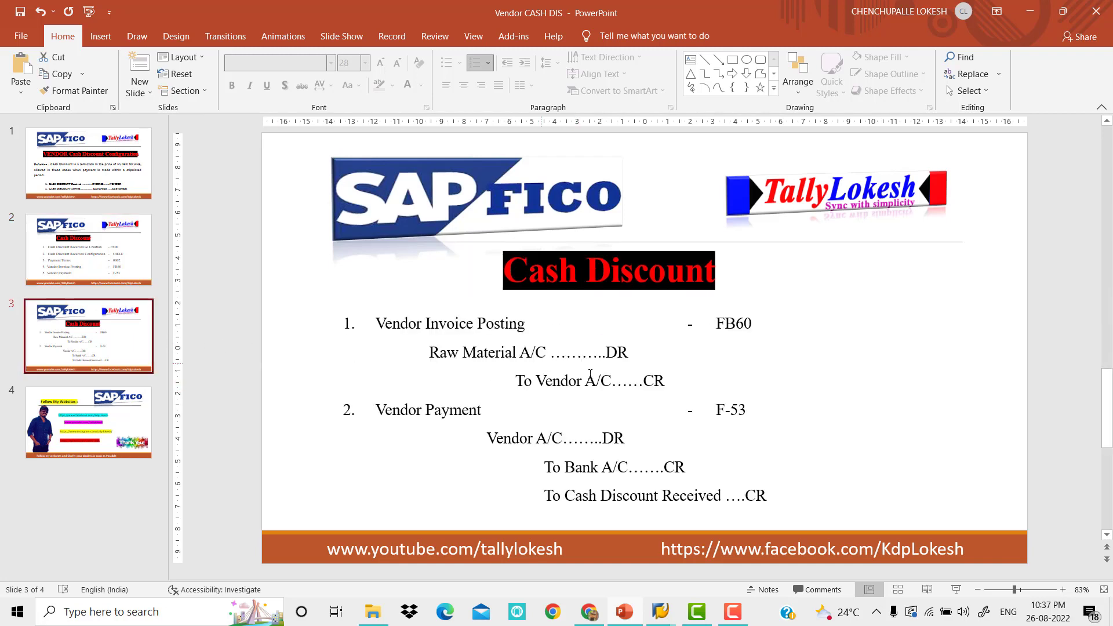
pyautogui.click(129, 417)
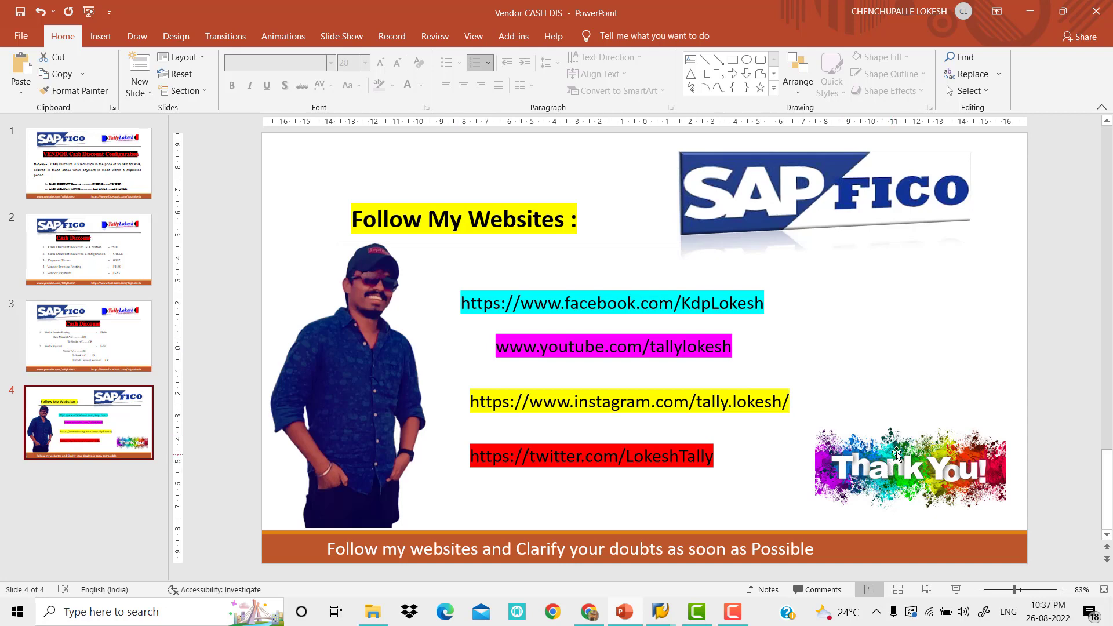